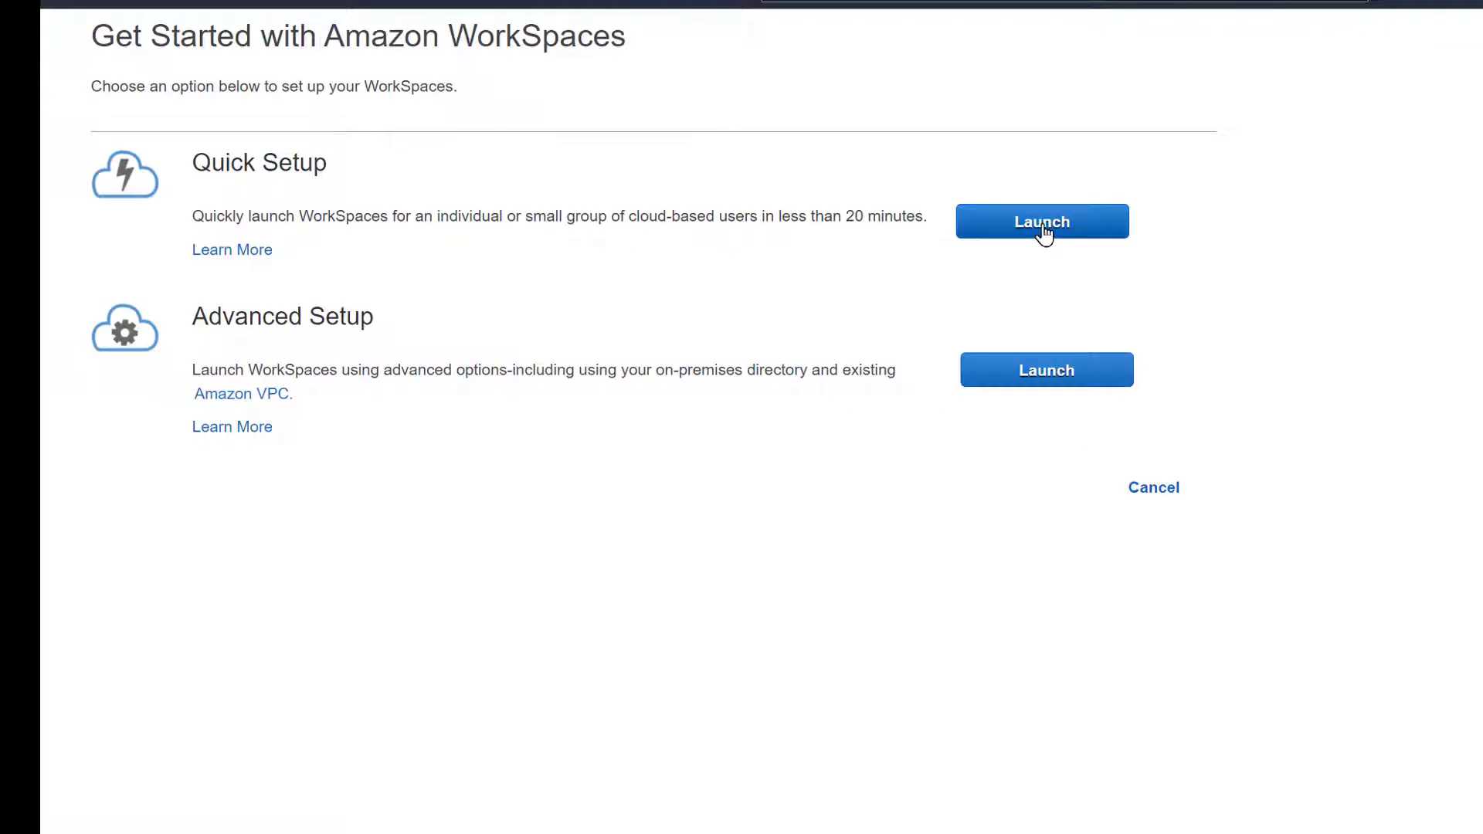
Start Quick Setup, choose the Standard with Windows 10 bundle and enter the new user's username
{"action": "left_click", "coordinate": [1044, 231]}
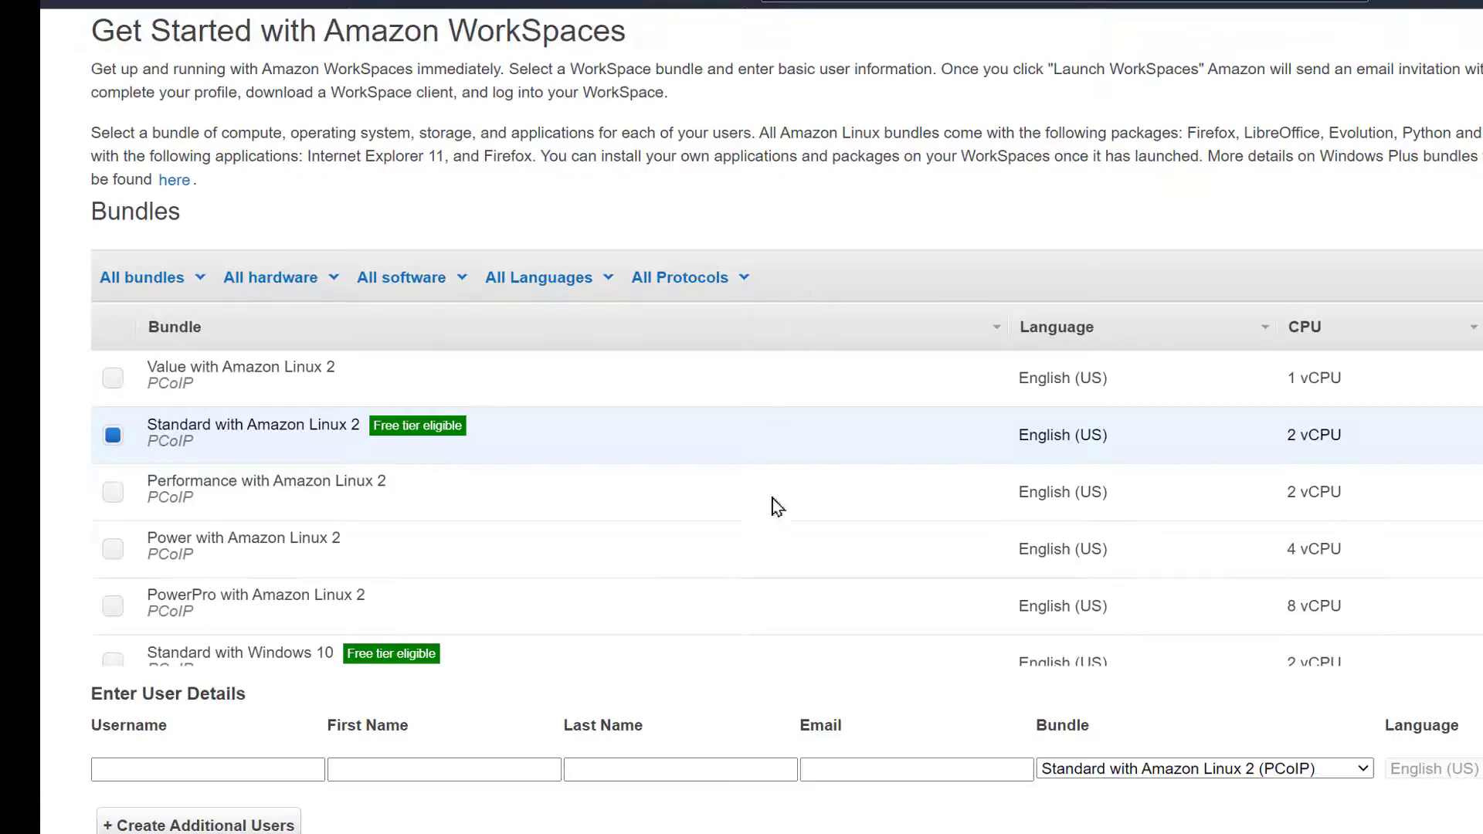
{"action": "scroll", "coordinate": [748, 595], "scroll_direction": "down", "scroll_amount": 4}
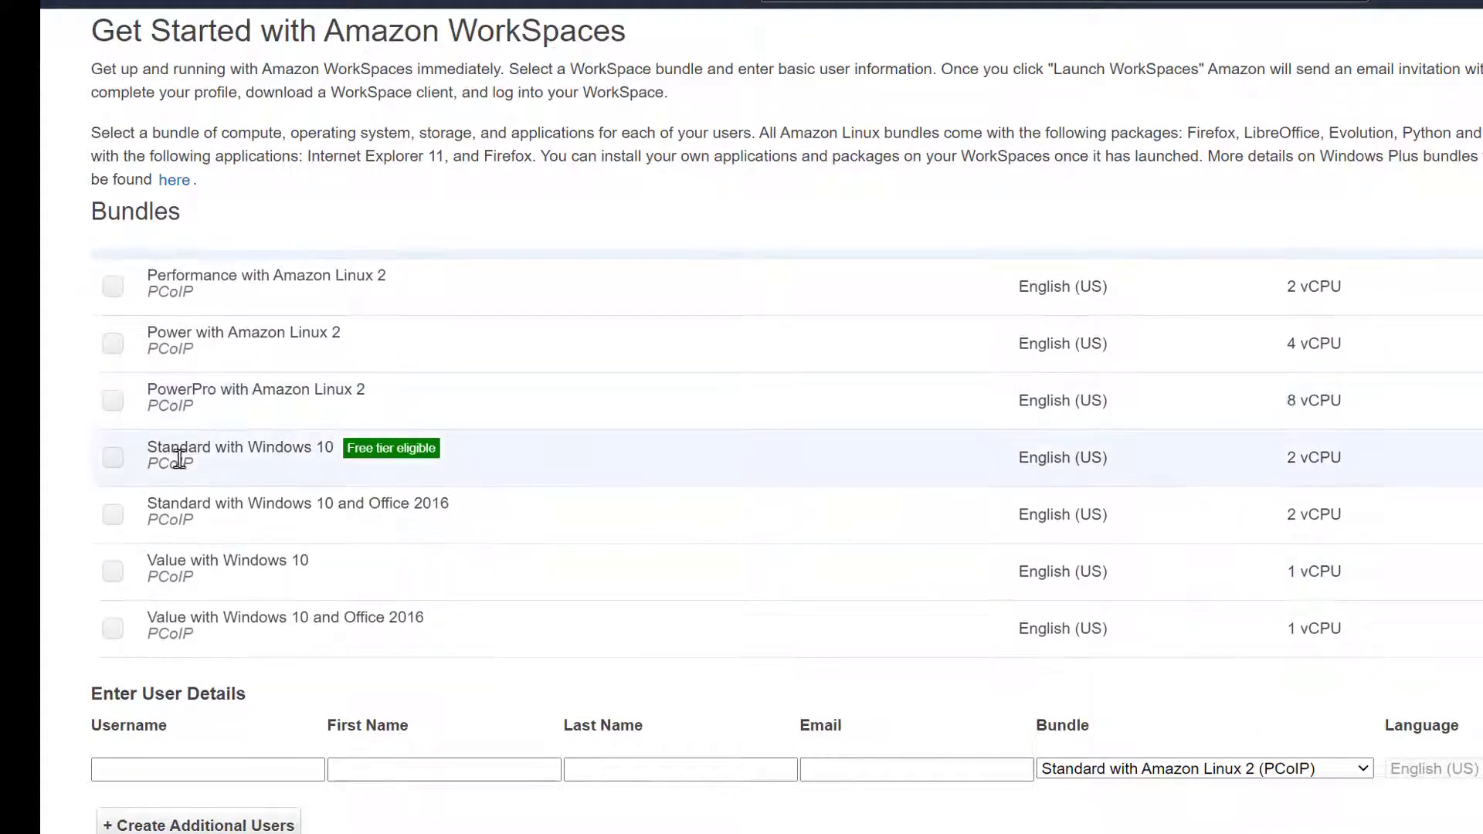
{"action": "left_click", "coordinate": [112, 458]}
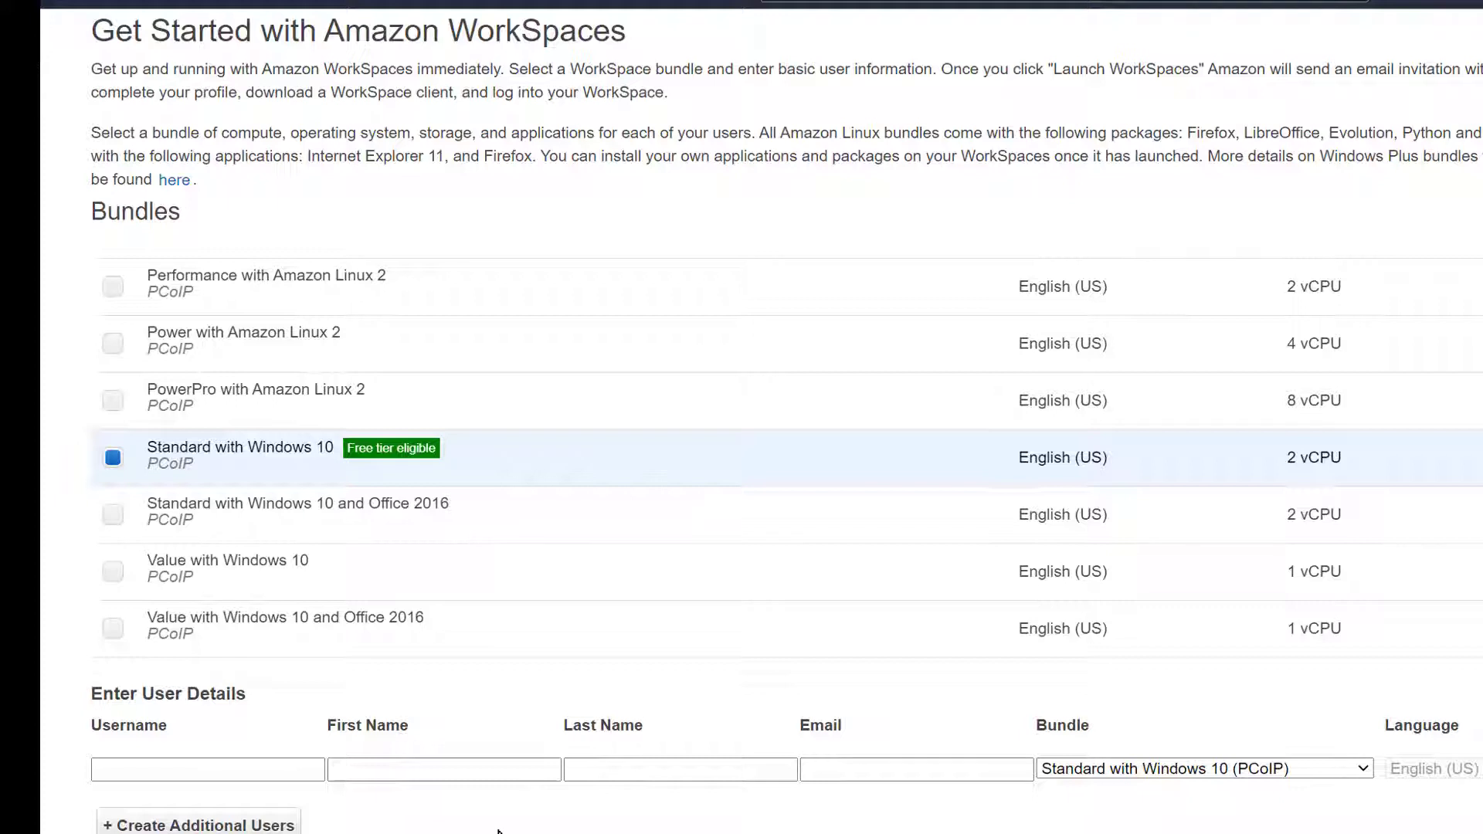
{"action": "left_click", "coordinate": [255, 771]}
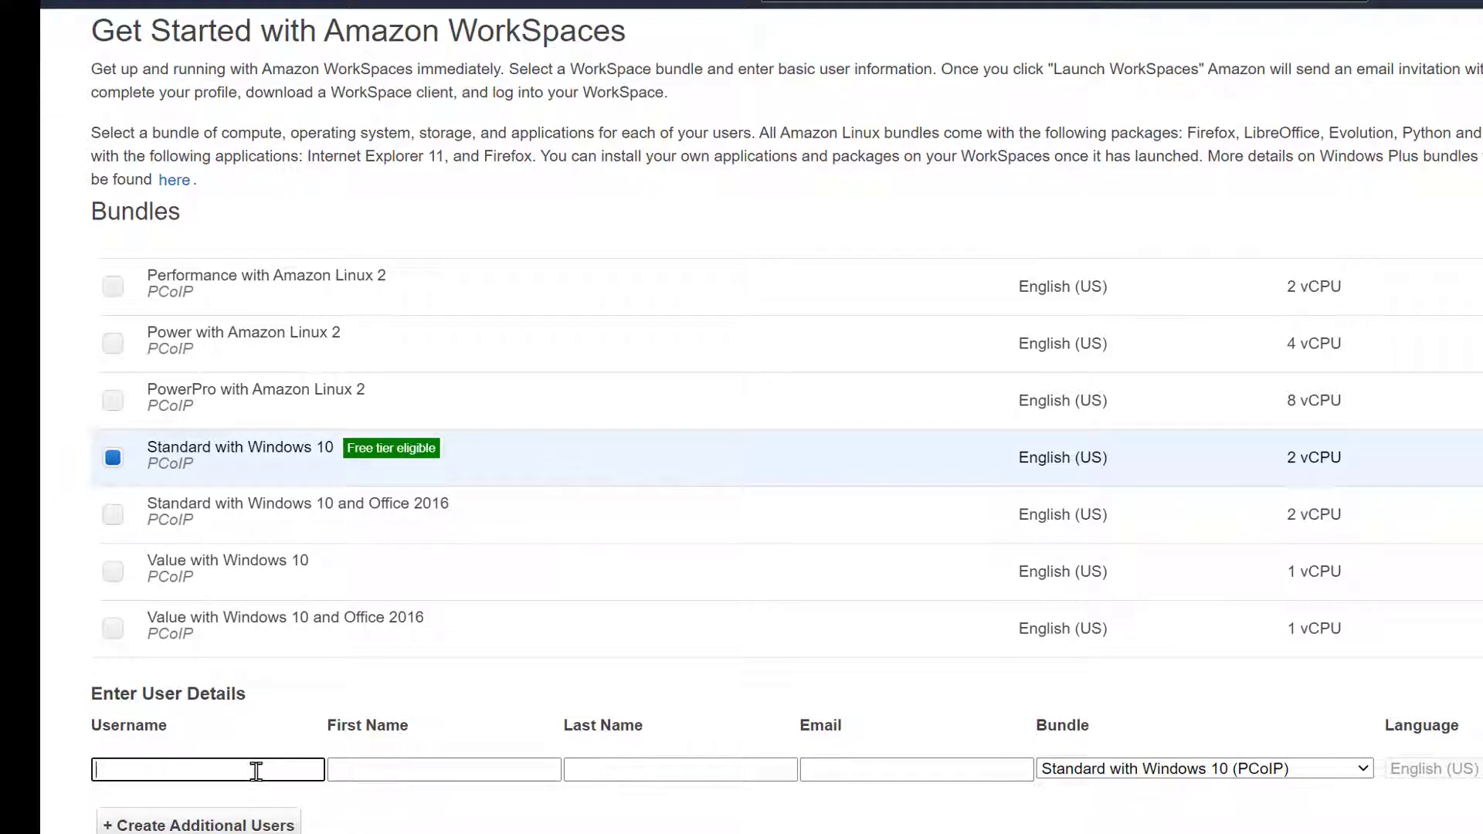
{"action": "type", "text": "ben"}
{"action": "key", "text": "Tab"}
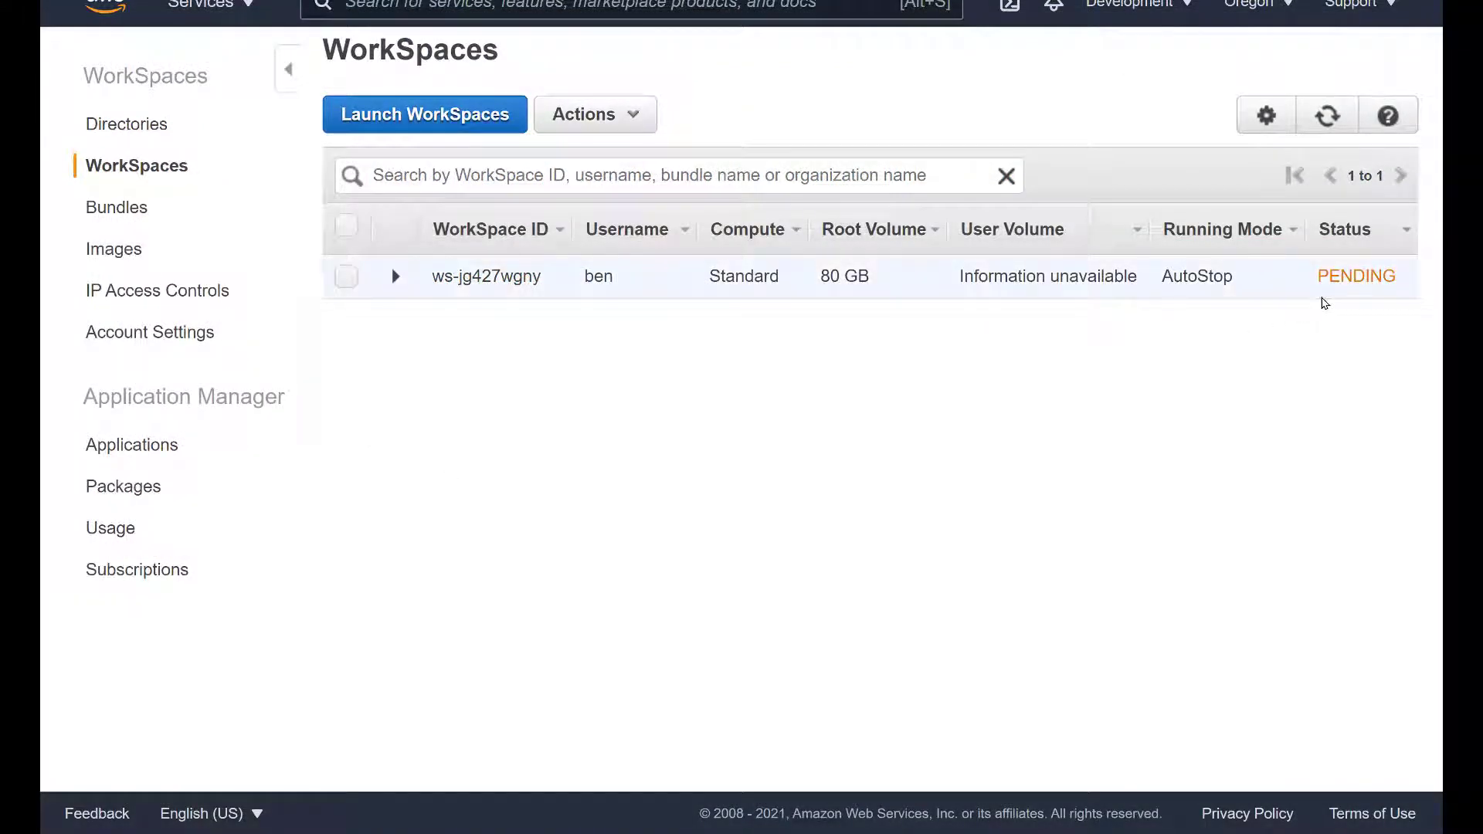
Check the Directories, Bundles and Images lists, then expand the new WorkSpace's details row
{"action": "left_click", "coordinate": [131, 128]}
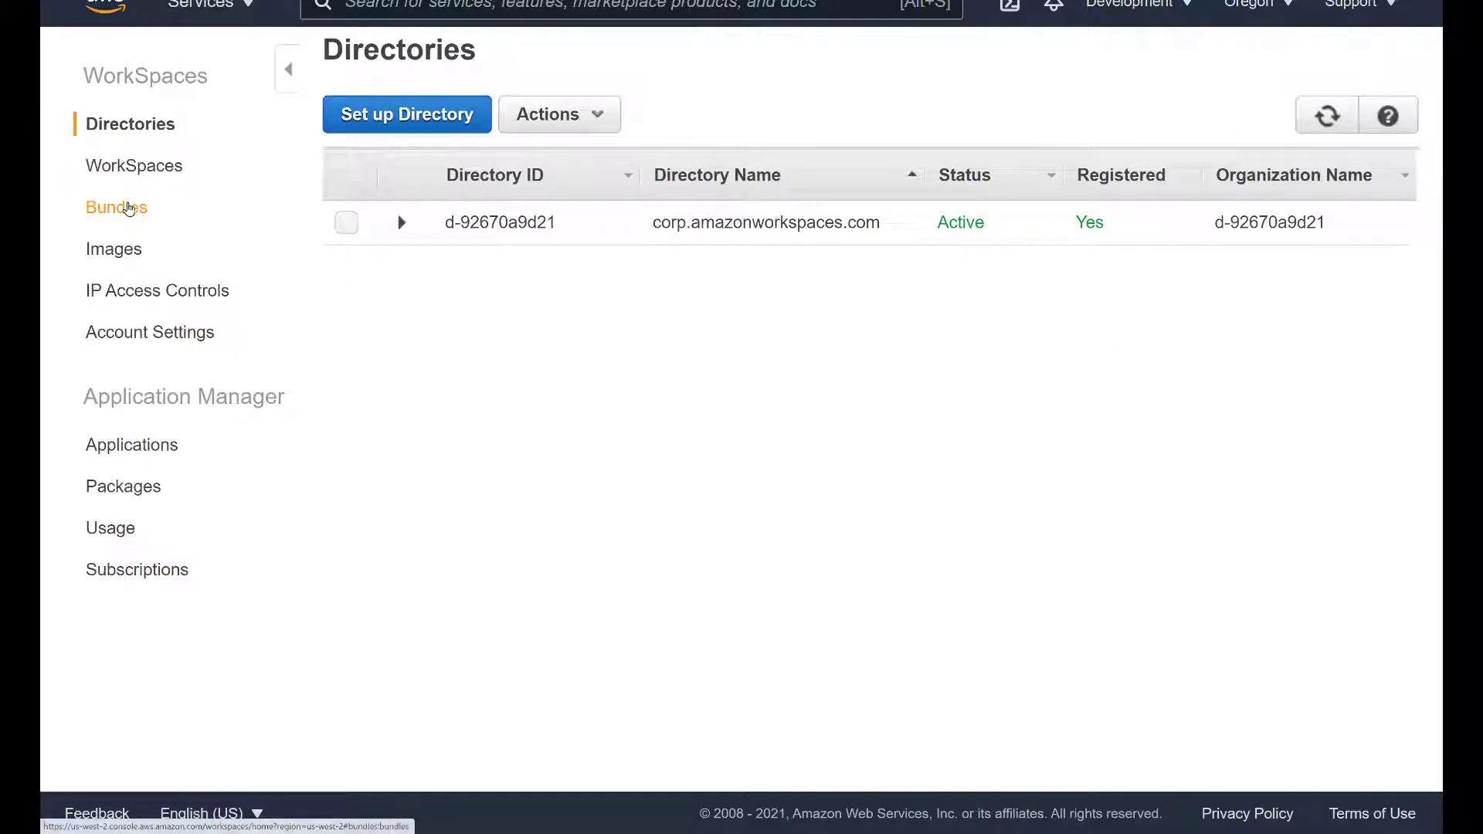
{"action": "left_click", "coordinate": [122, 209]}
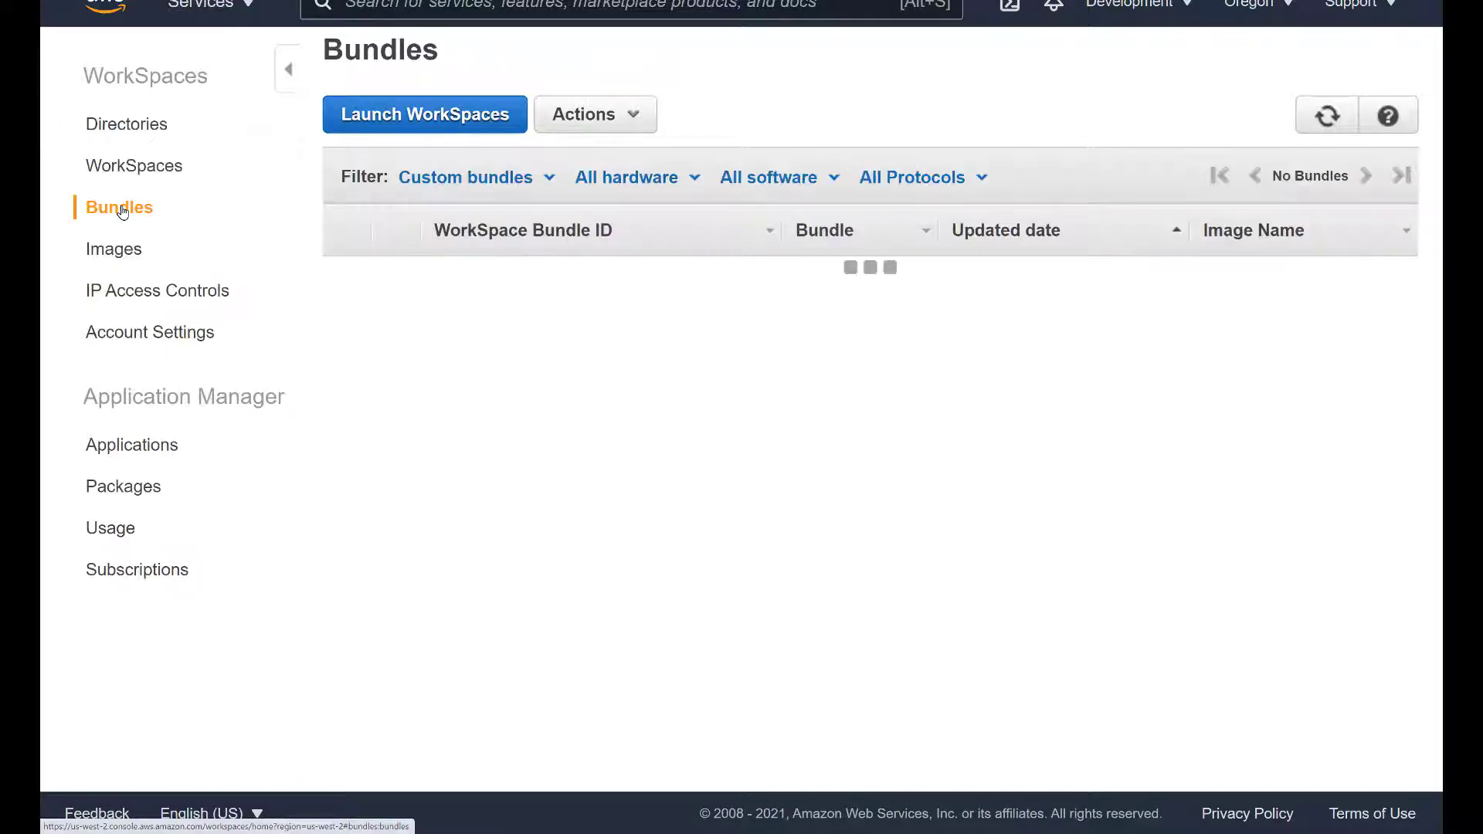
{"action": "left_click", "coordinate": [115, 252]}
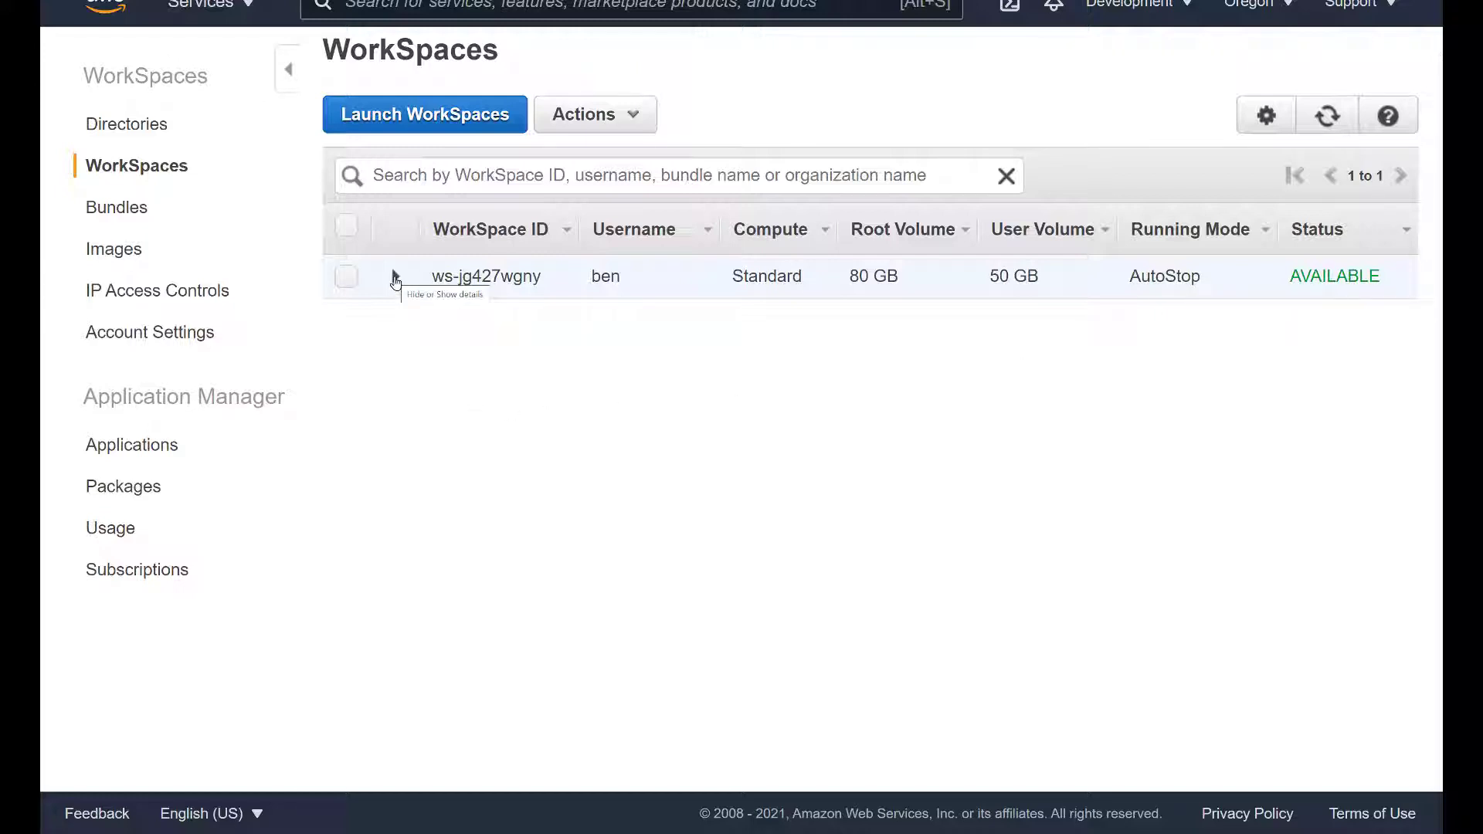
{"action": "left_click", "coordinate": [394, 277]}
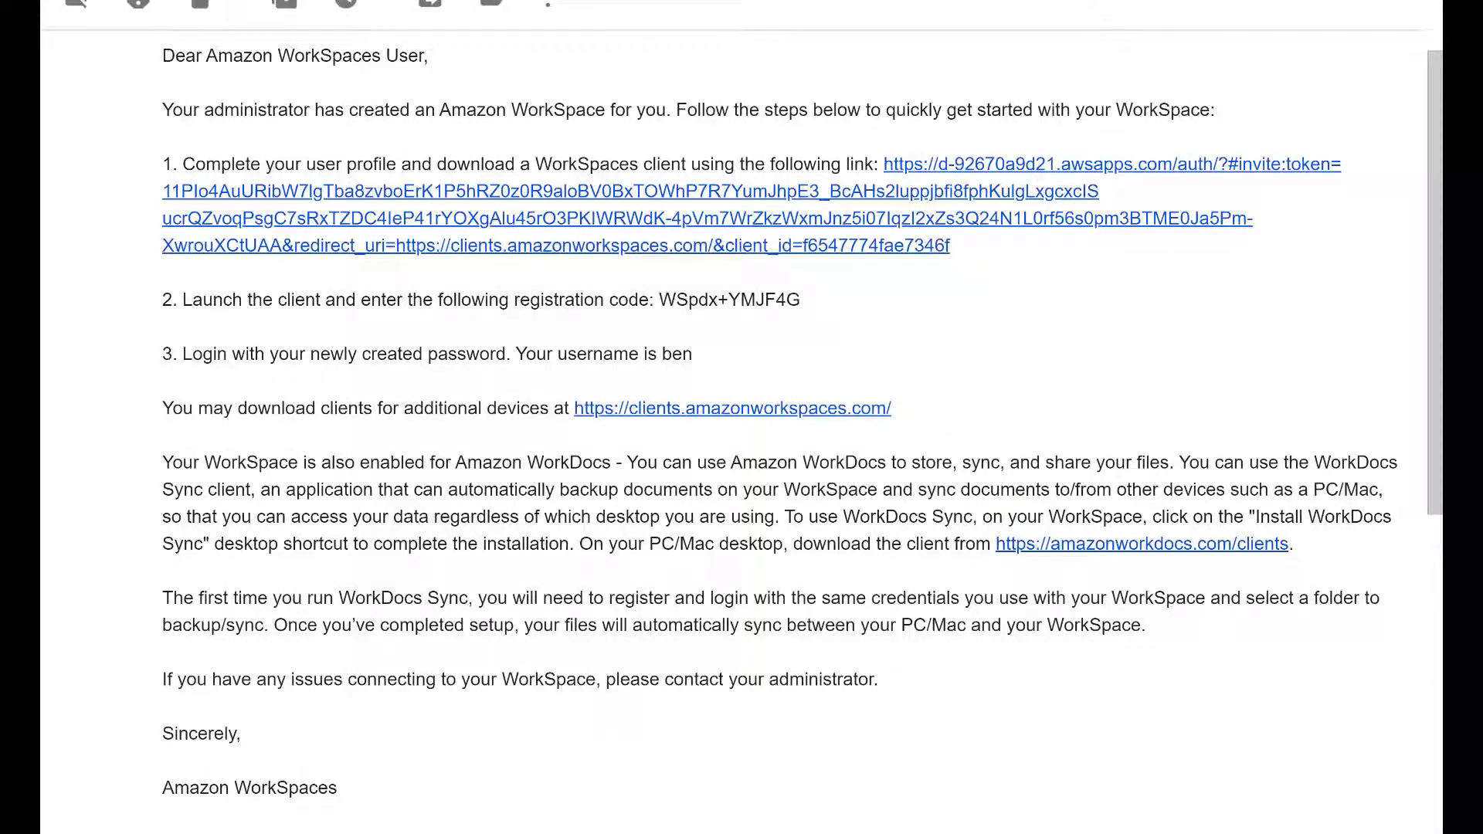
Enter a new password that meets the rules and a matching confirmation in the profile form
{"action": "mouse_move", "coordinate": [541, 832]}
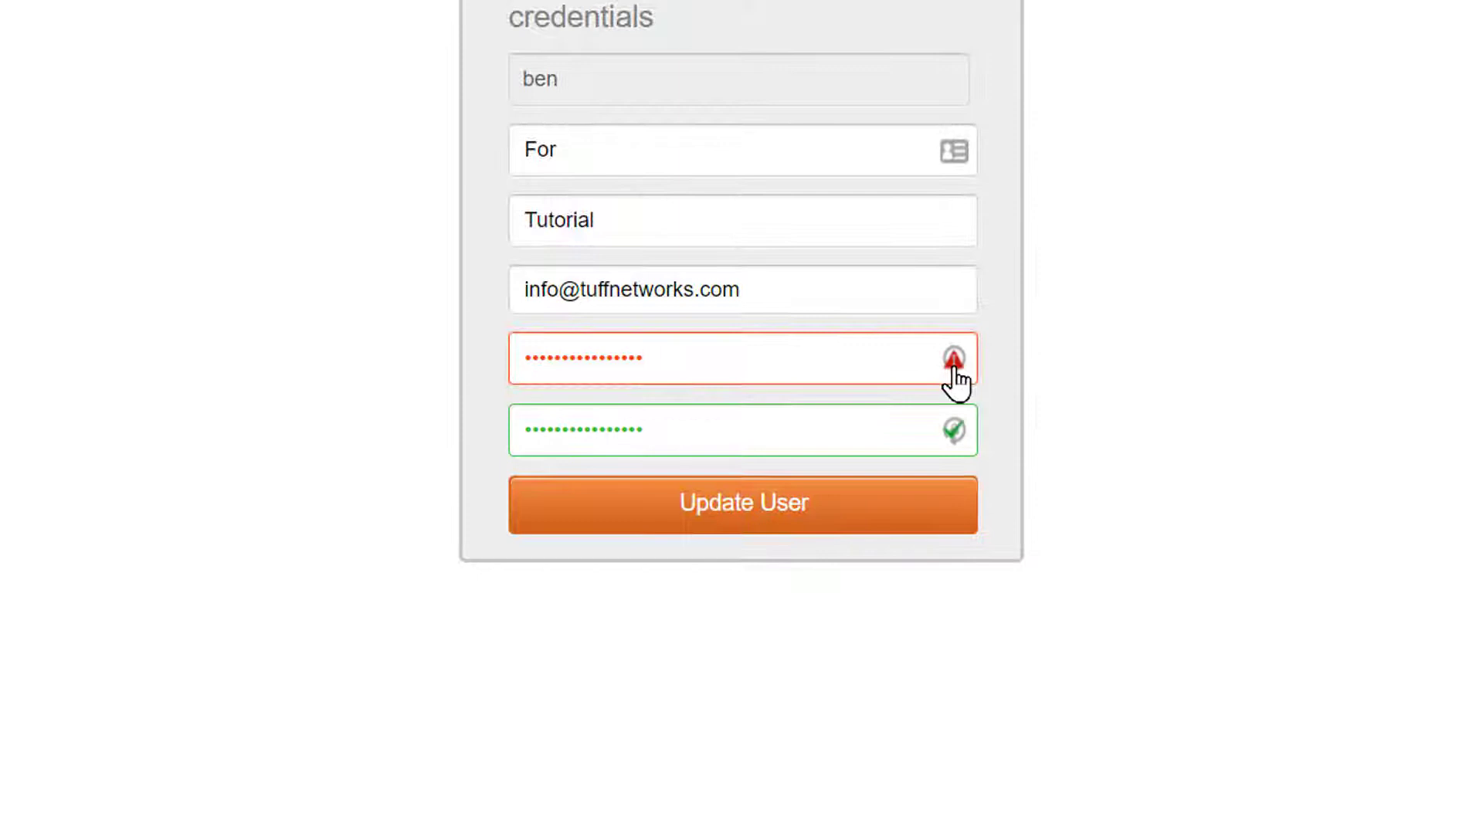
{"action": "mouse_move", "coordinate": [955, 377]}
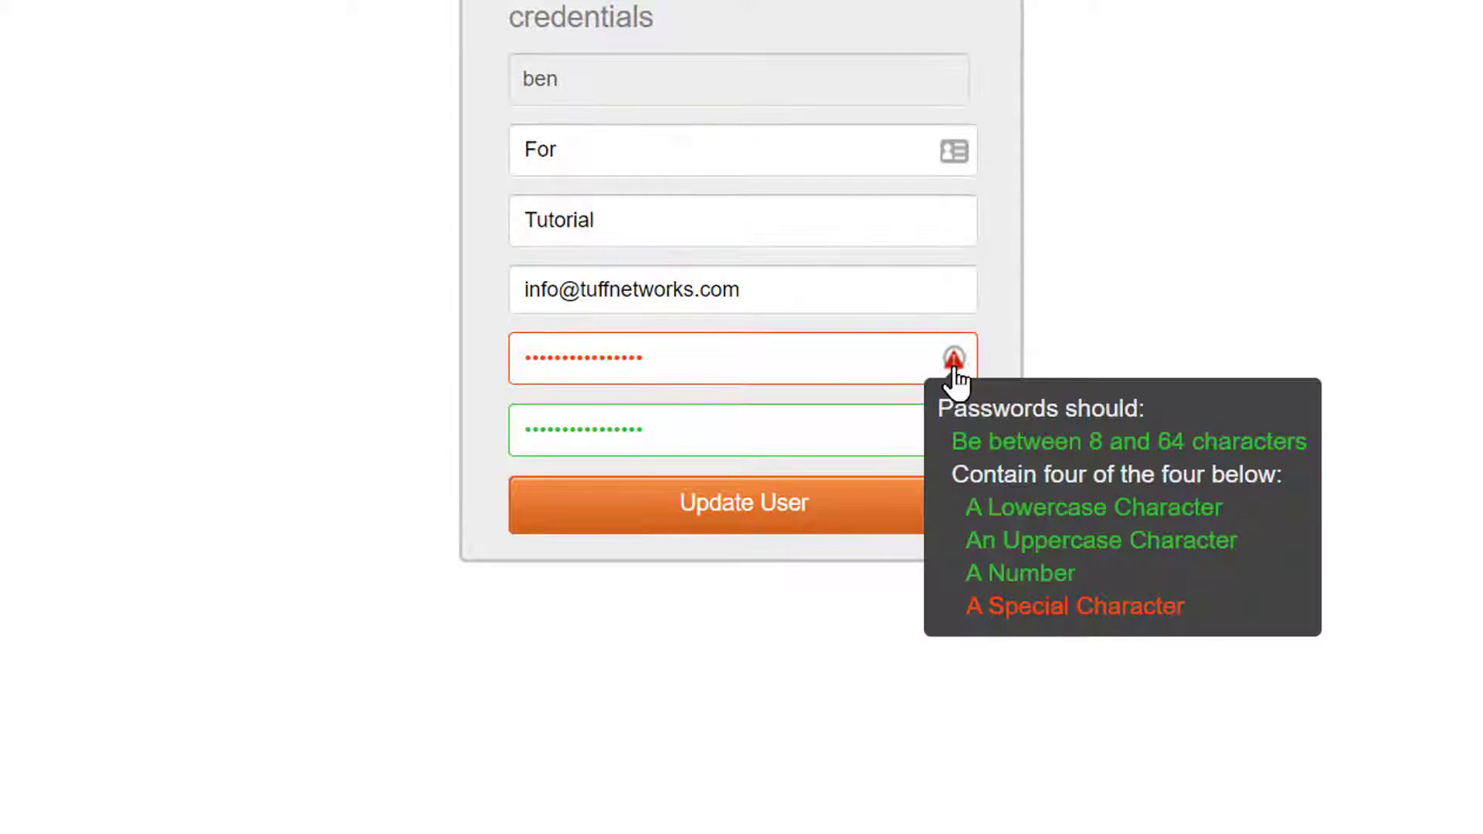
{"action": "left_click", "coordinate": [828, 362]}
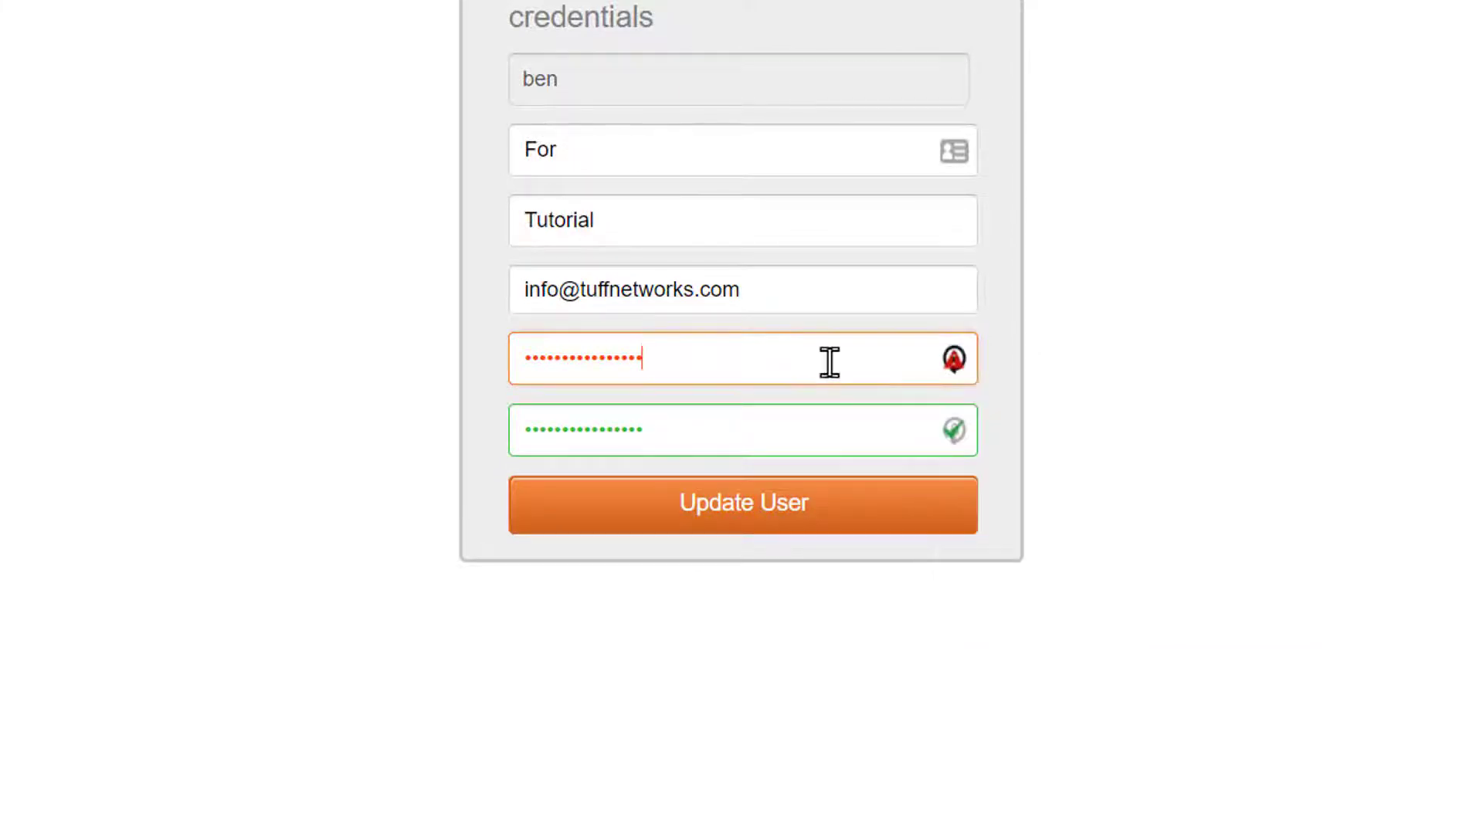
{"action": "type", "text": "1"}
{"action": "left_click", "coordinate": [823, 440]}
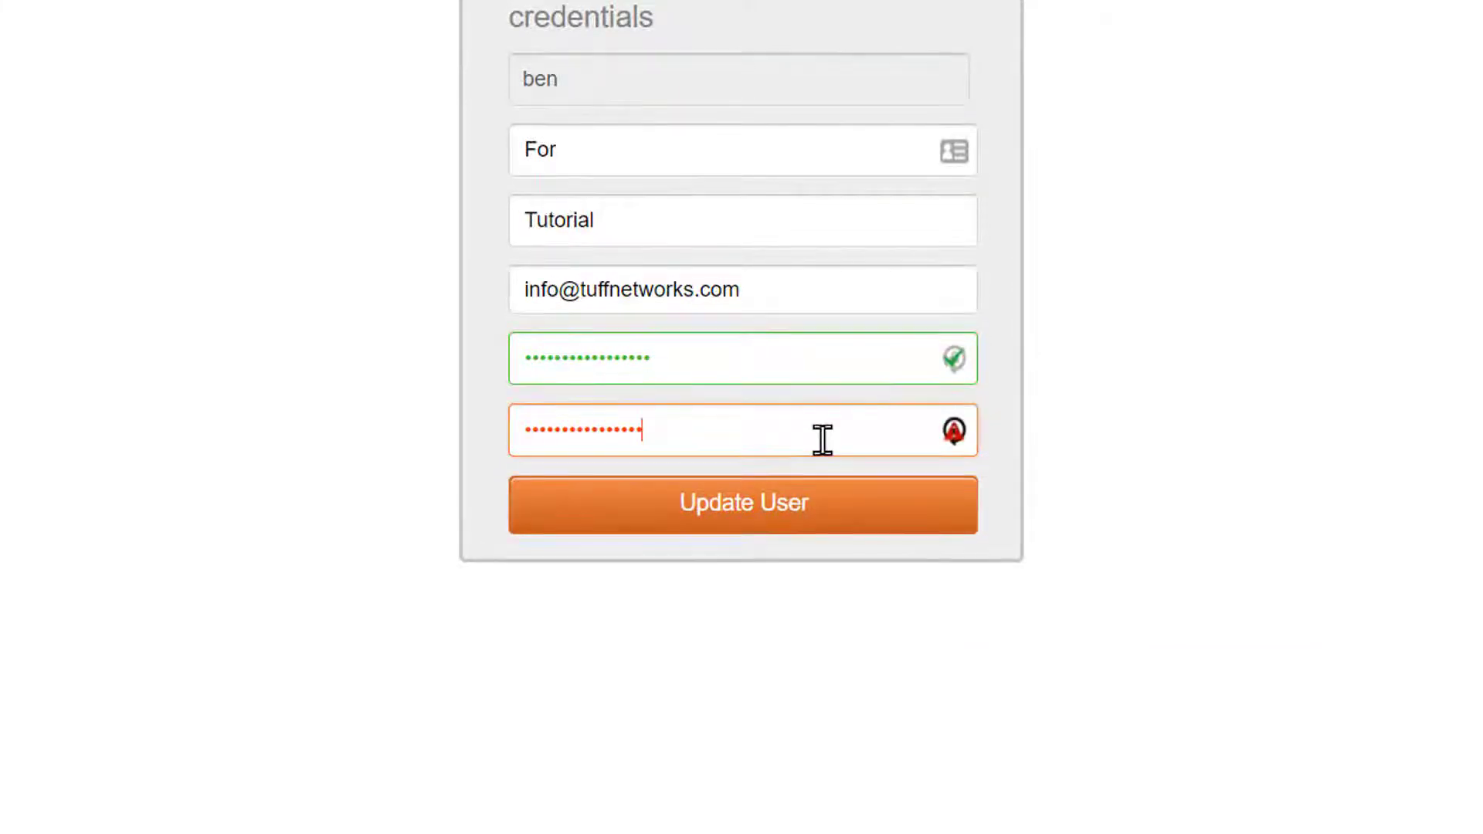
{"action": "type", "text": "1"}
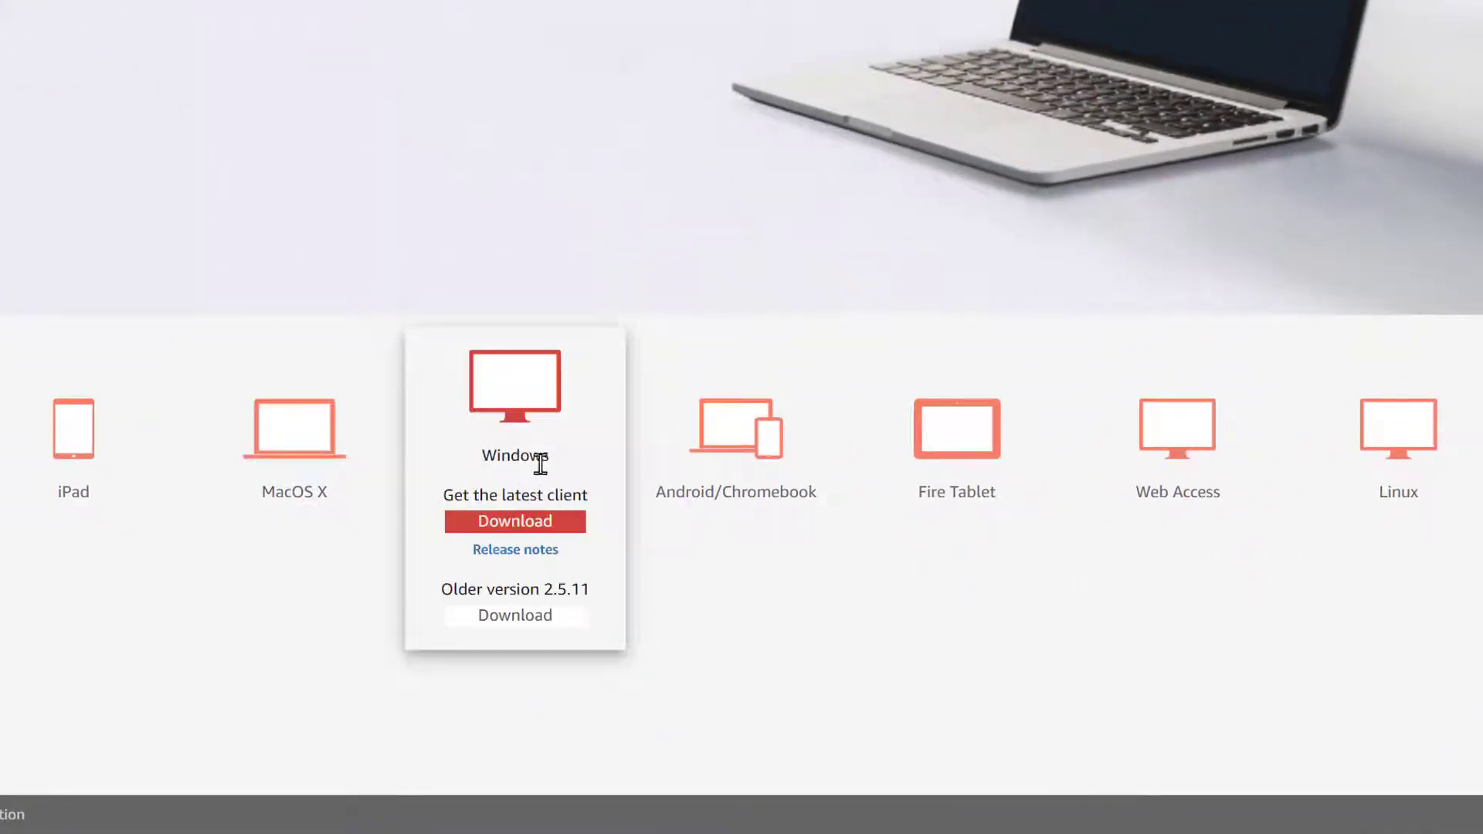
Download the latest Windows WorkSpaces client .msi from the Windows card
{"action": "left_click", "coordinate": [528, 523]}
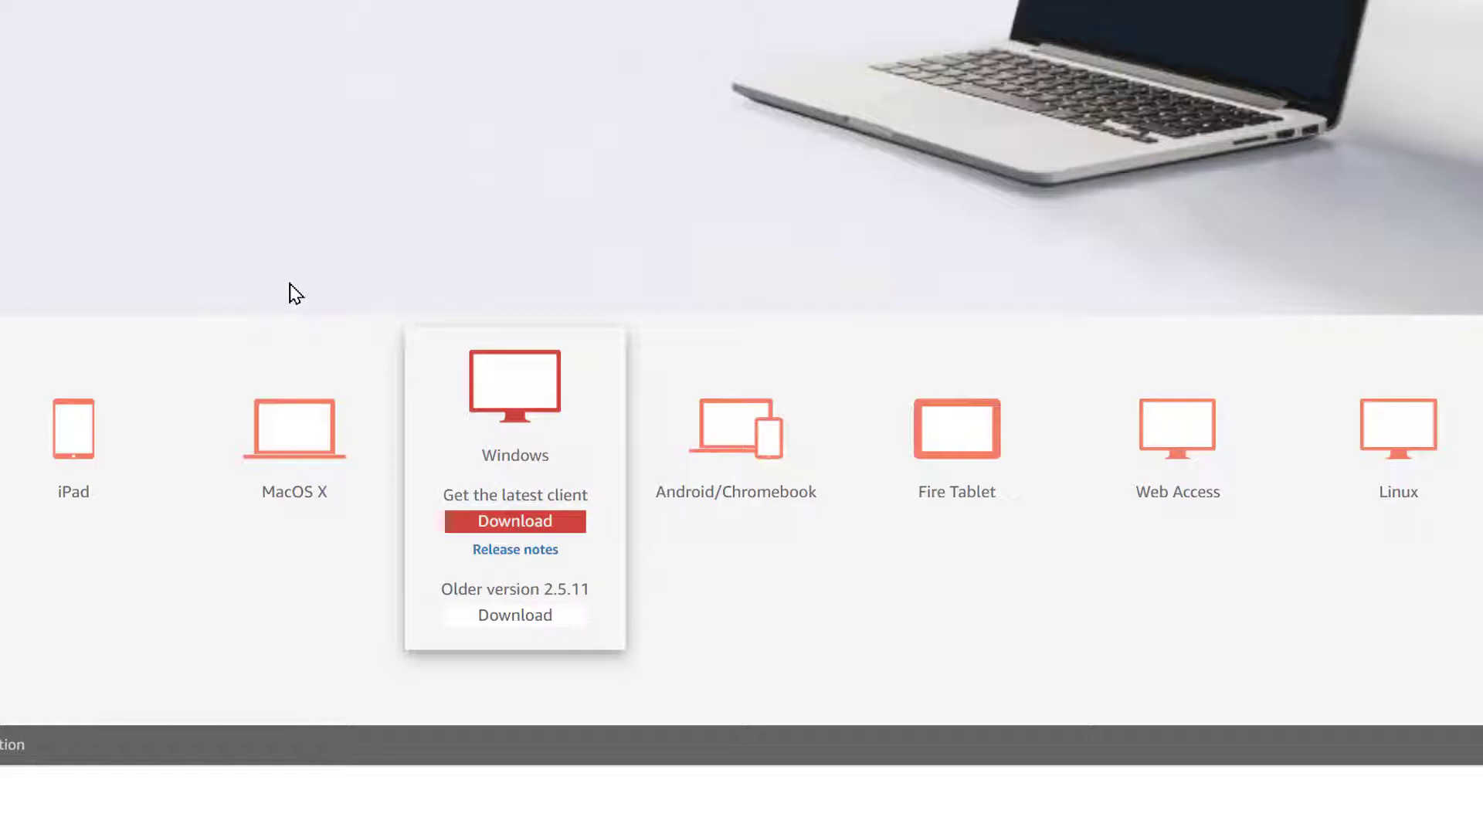
{"action": "left_click", "coordinate": [73, 429]}
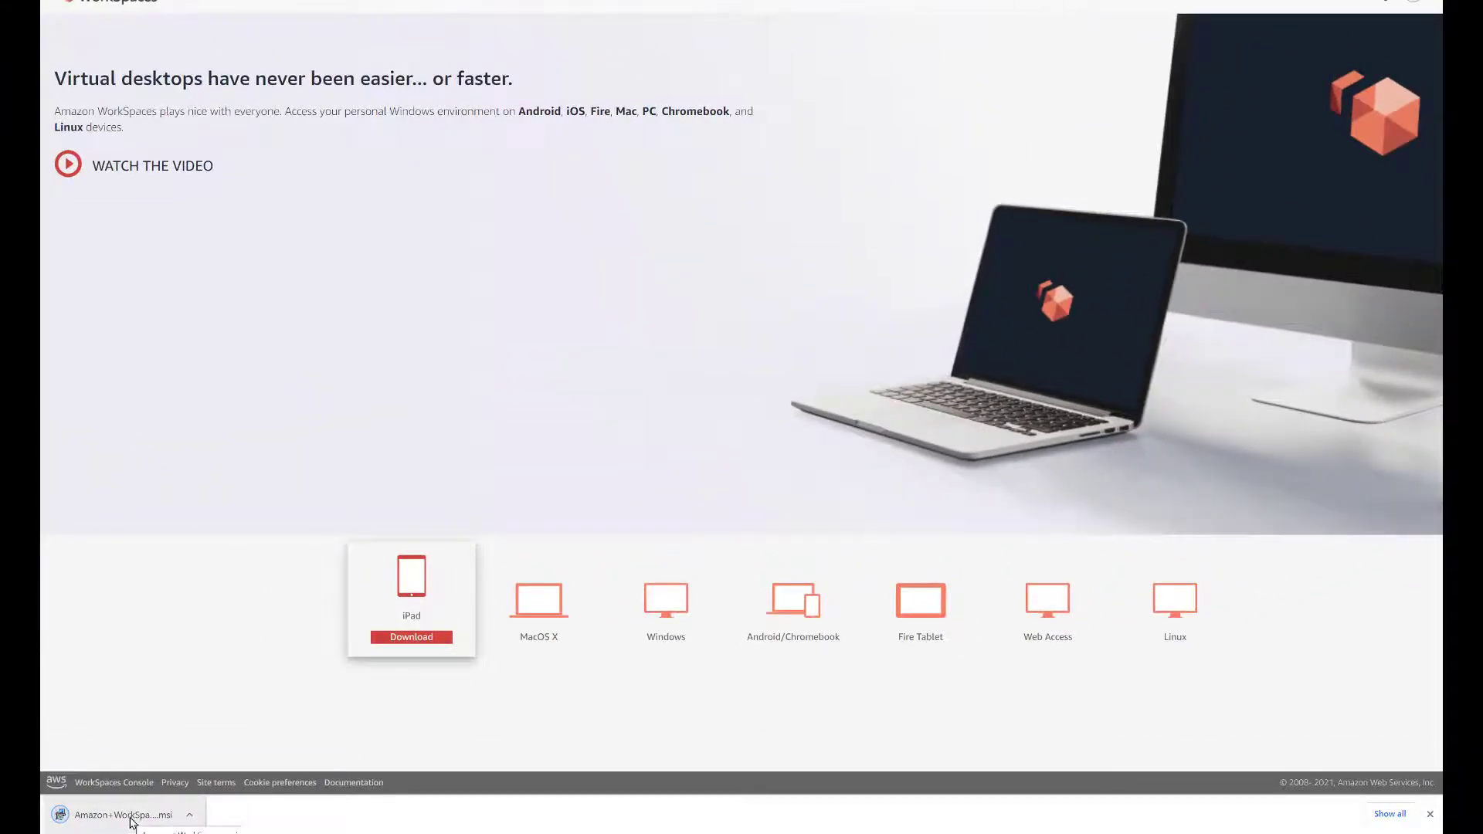
Run the downloaded .msi and install the client for all users in the default folder
{"action": "left_click", "coordinate": [124, 815]}
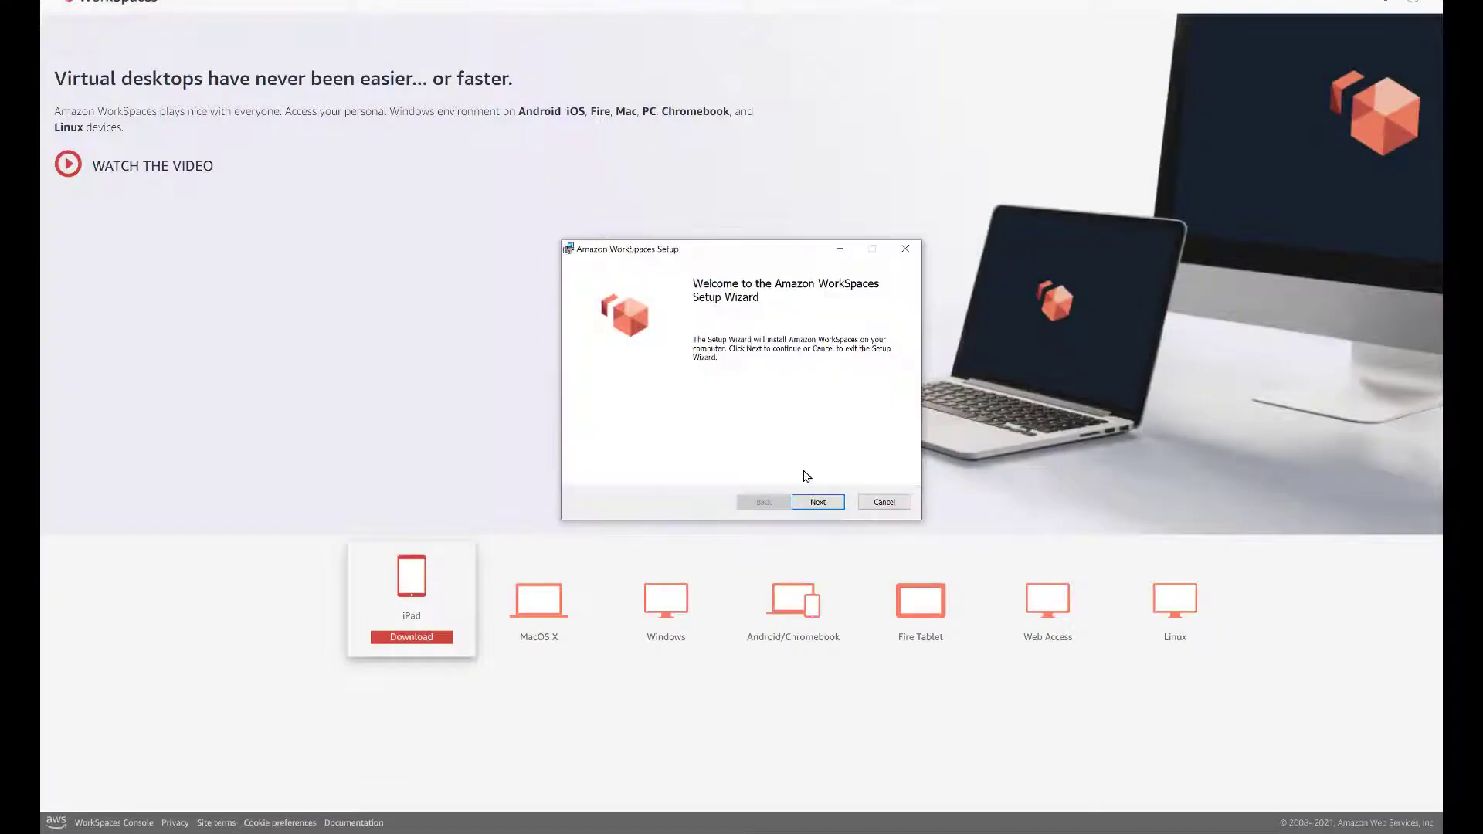
{"action": "left_click", "coordinate": [817, 502]}
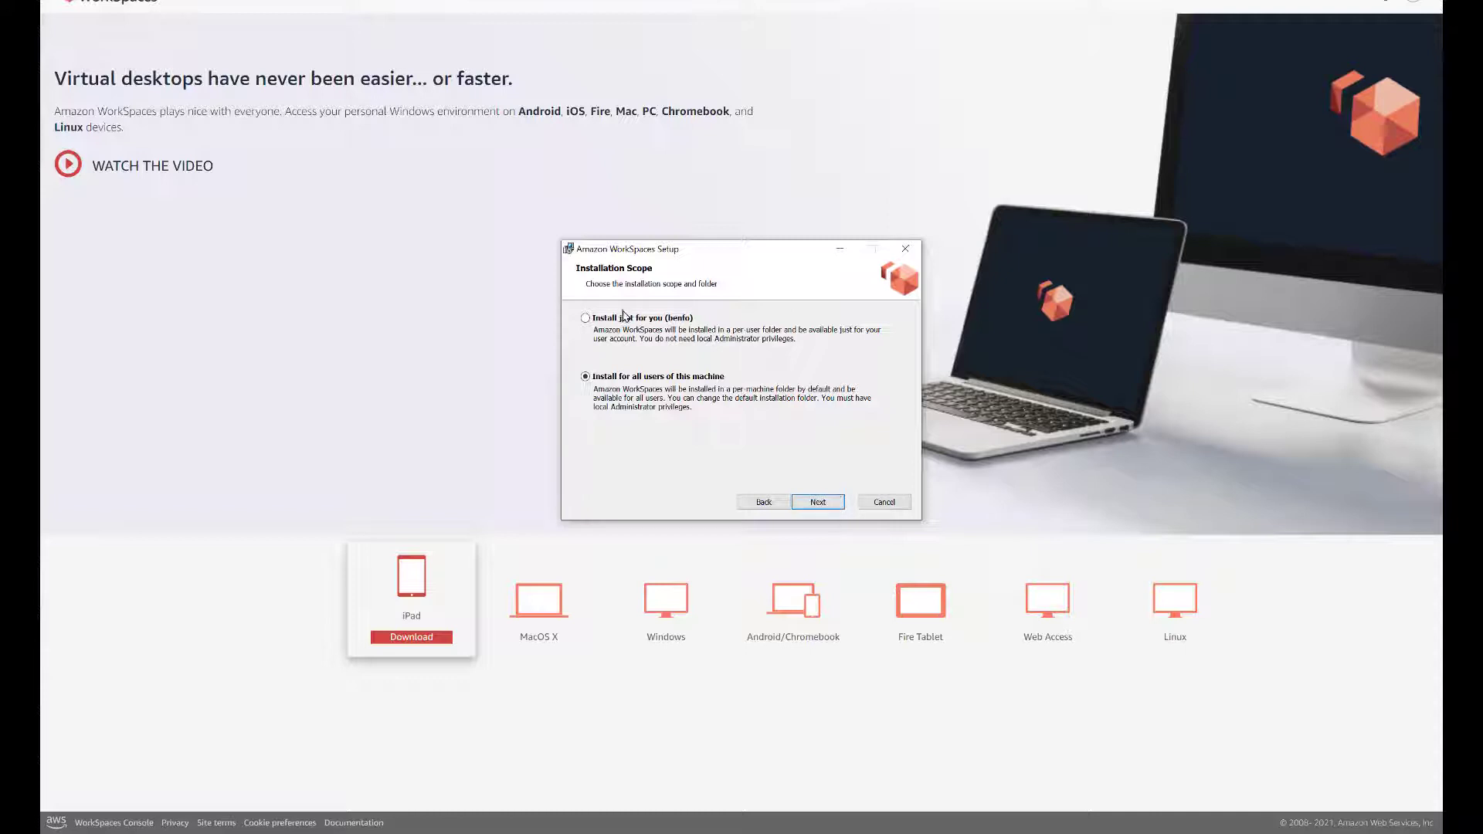
{"action": "left_click", "coordinate": [821, 503]}
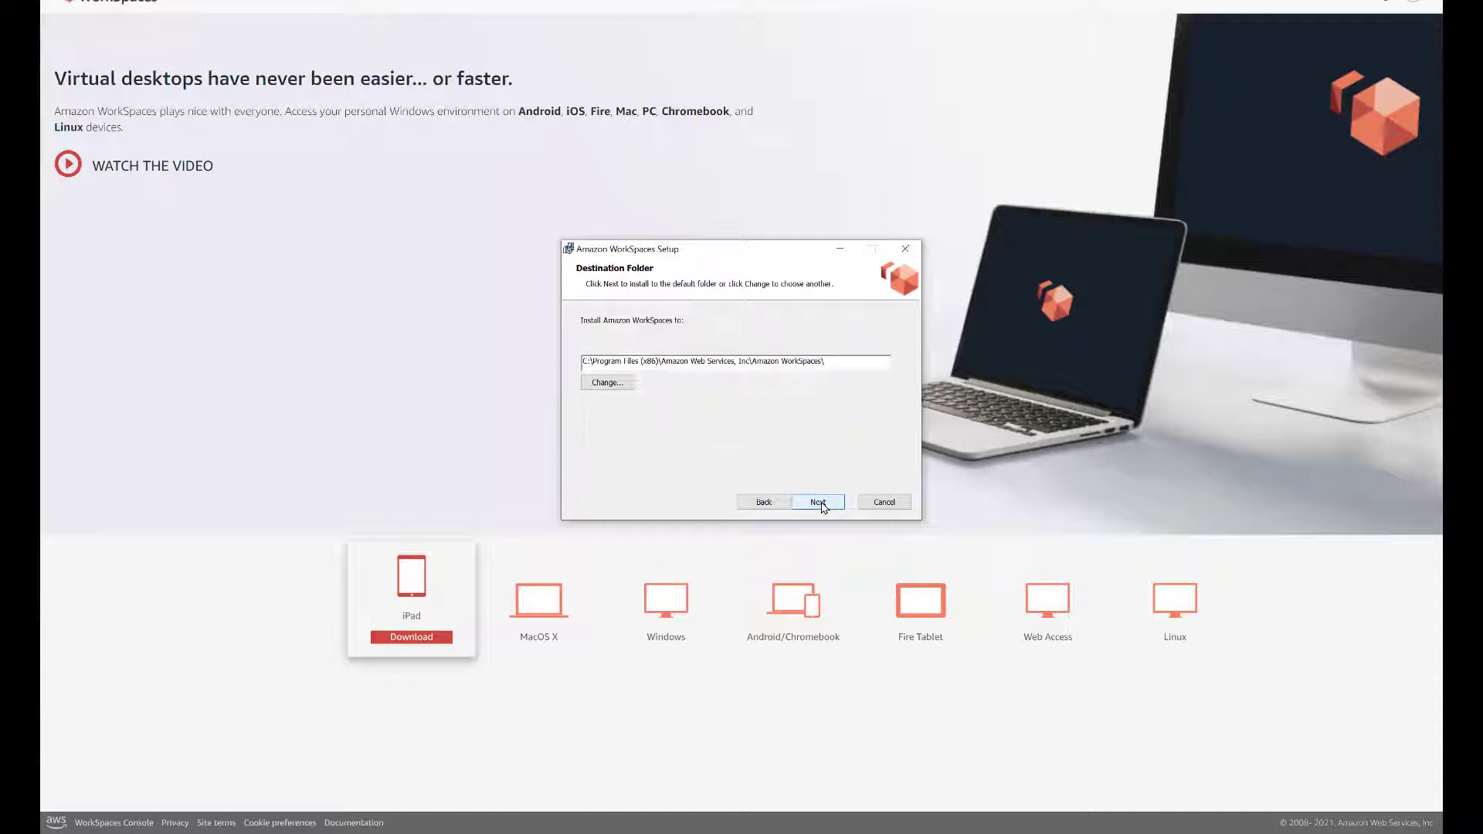
{"action": "left_click", "coordinate": [819, 503]}
{"action": "left_click", "coordinate": [819, 503]}
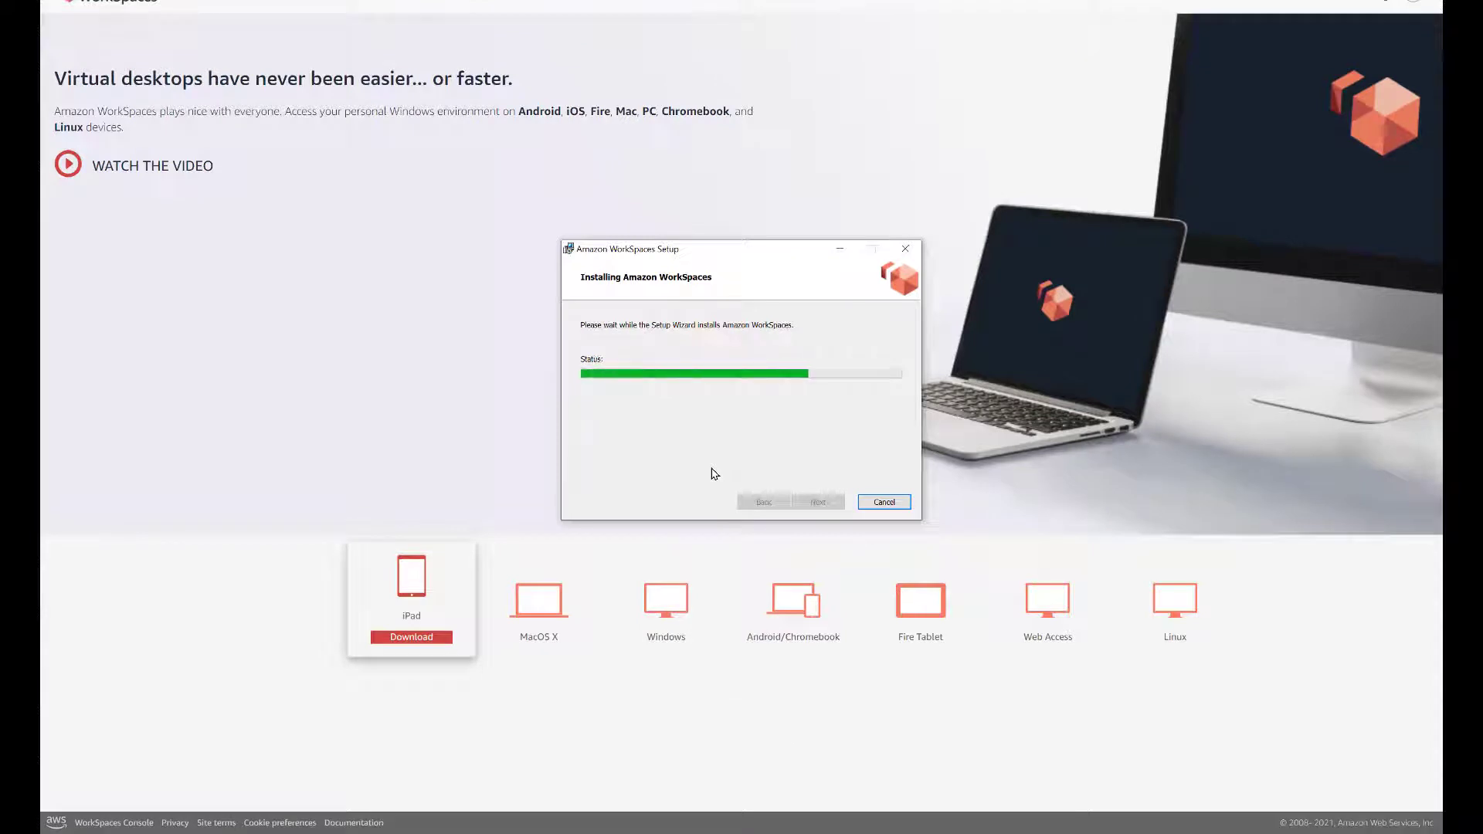
{"action": "left_click", "coordinate": [817, 502]}
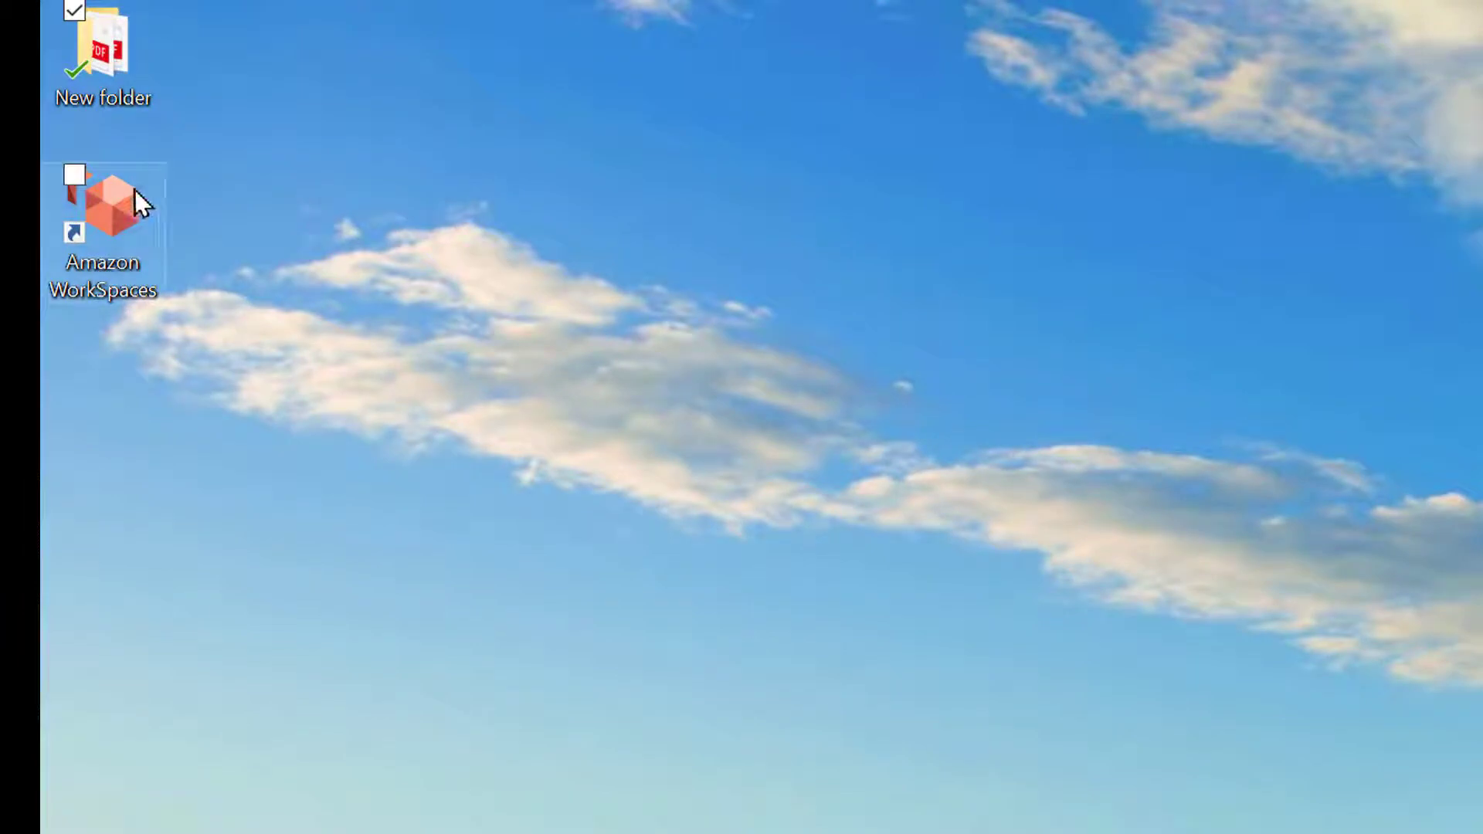
{"action": "left_click", "coordinate": [119, 224]}
Launch the WorkSpaces client and register it with the code copied from the invitation email
{"action": "double_click", "coordinate": [119, 225]}
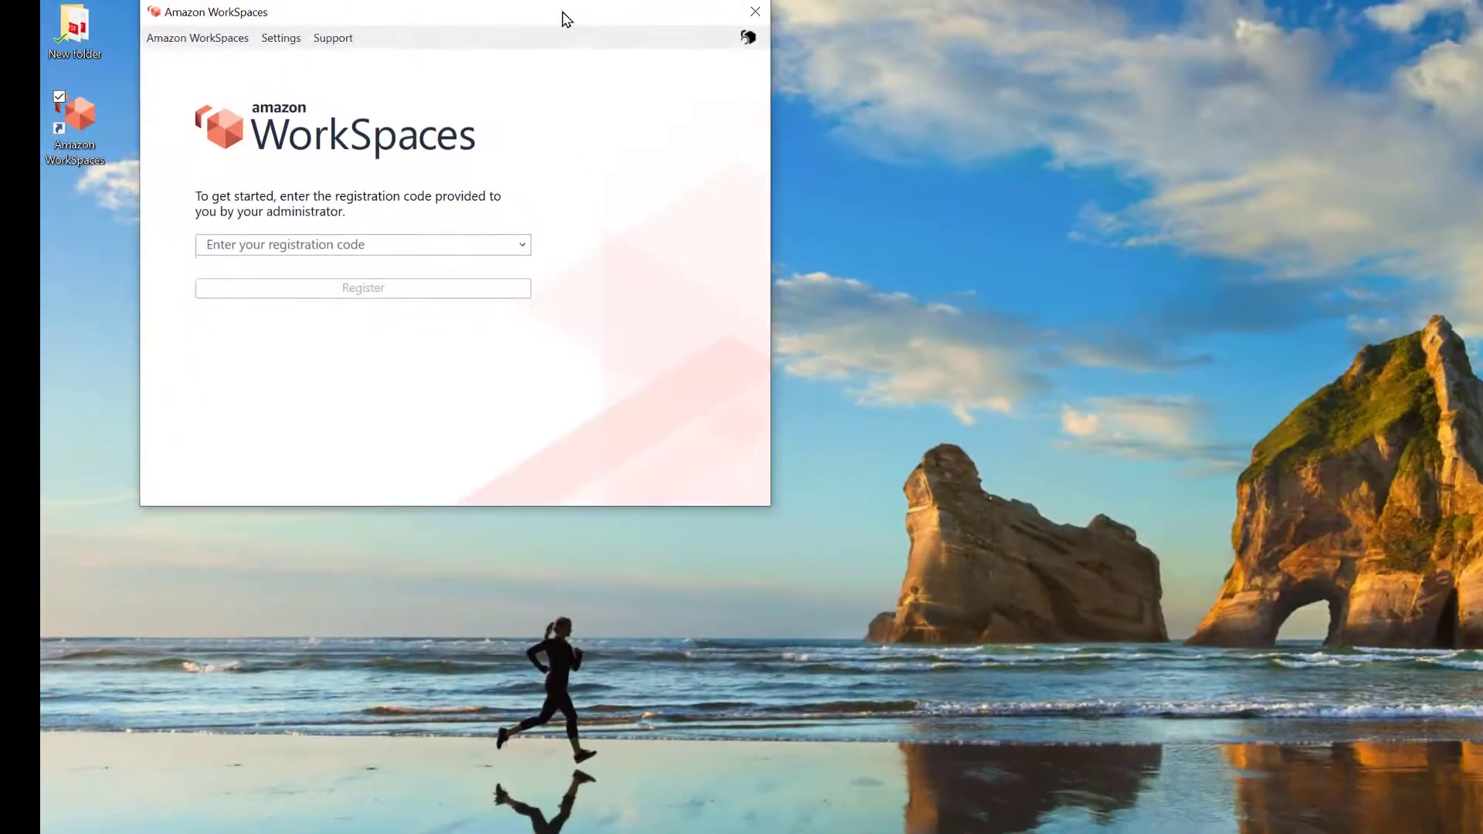
{"action": "left_click_drag", "start_coordinate": [563, 20], "coordinate": [1215, 165]}
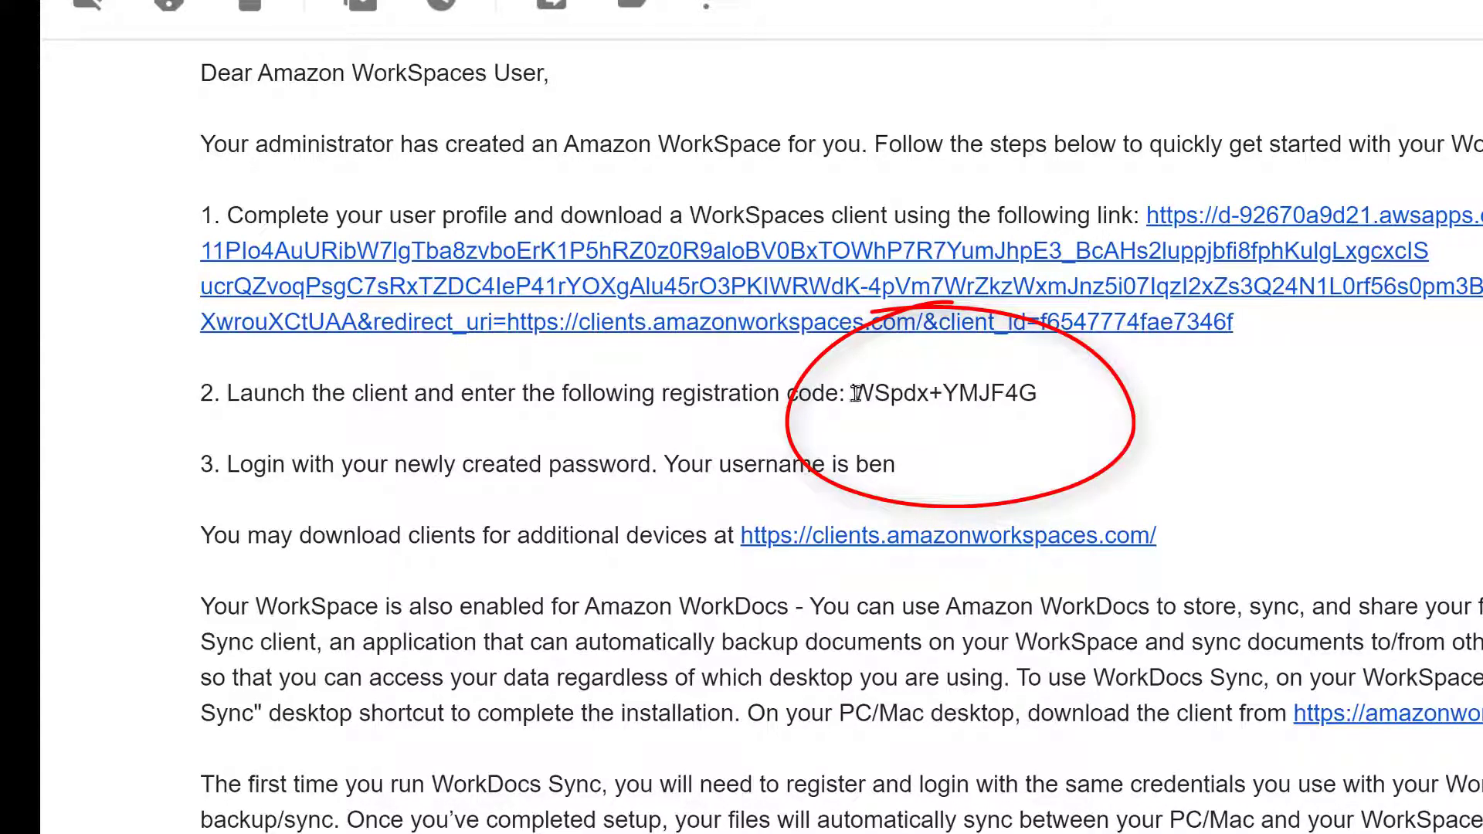
{"action": "left_click_drag", "start_coordinate": [852, 394], "coordinate": [1064, 405]}
{"action": "key", "text": "ctrl+c"}
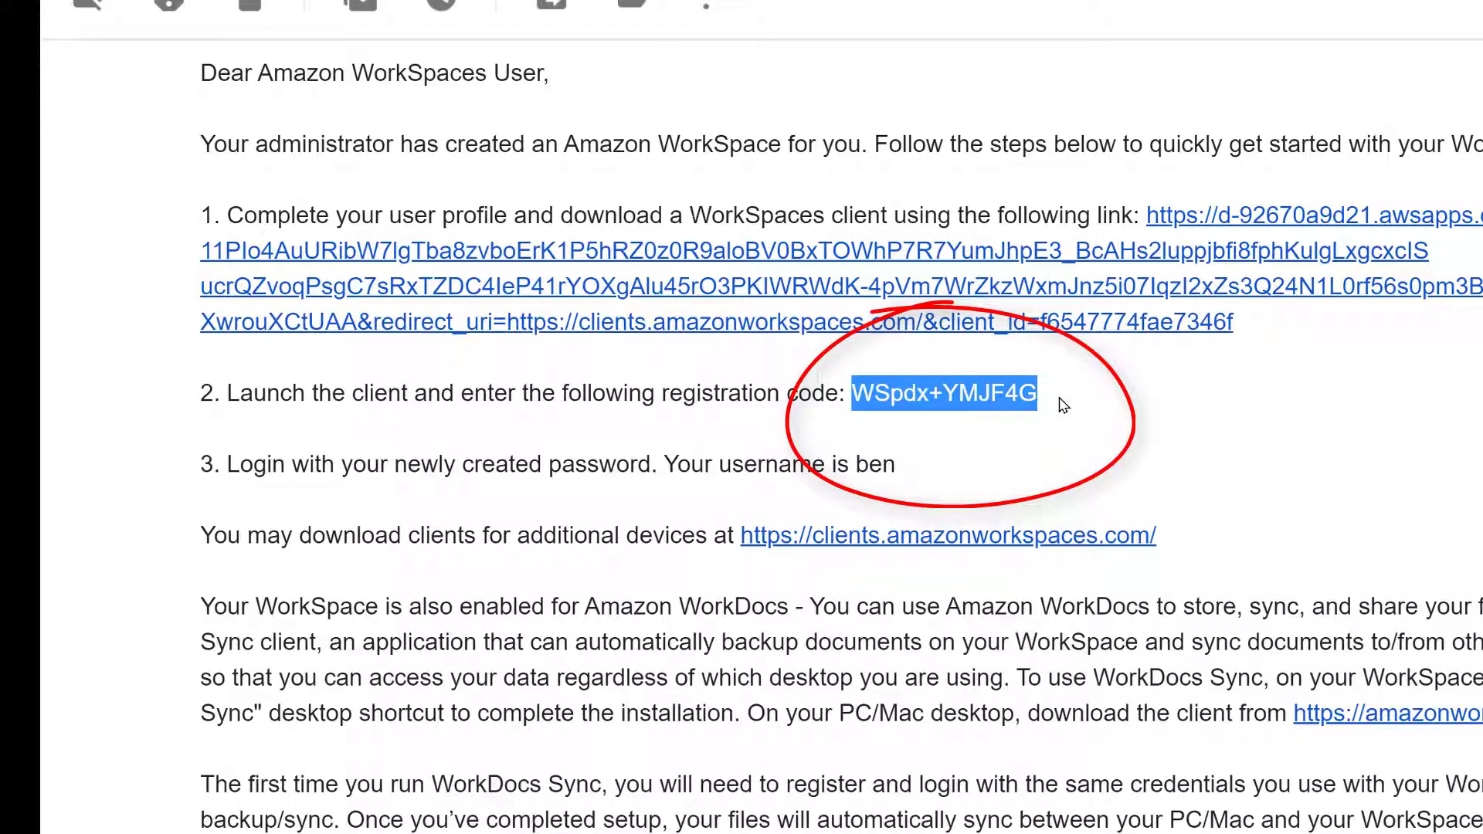
{"action": "key", "text": "alt+Tab"}
{"action": "left_click", "coordinate": [1014, 398]}
{"action": "key", "text": "ctrl+v"}
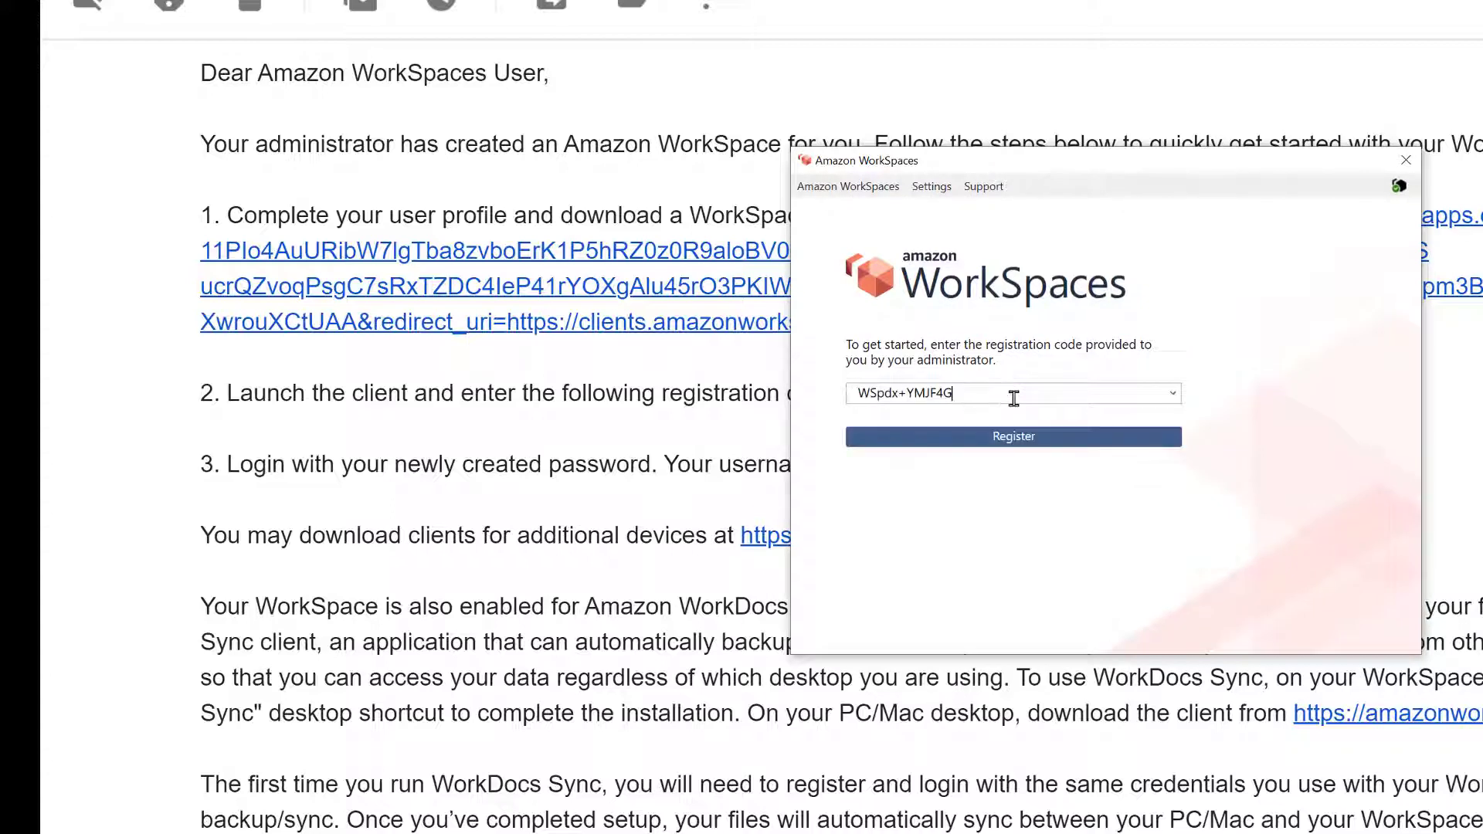
{"action": "left_click", "coordinate": [1008, 437]}
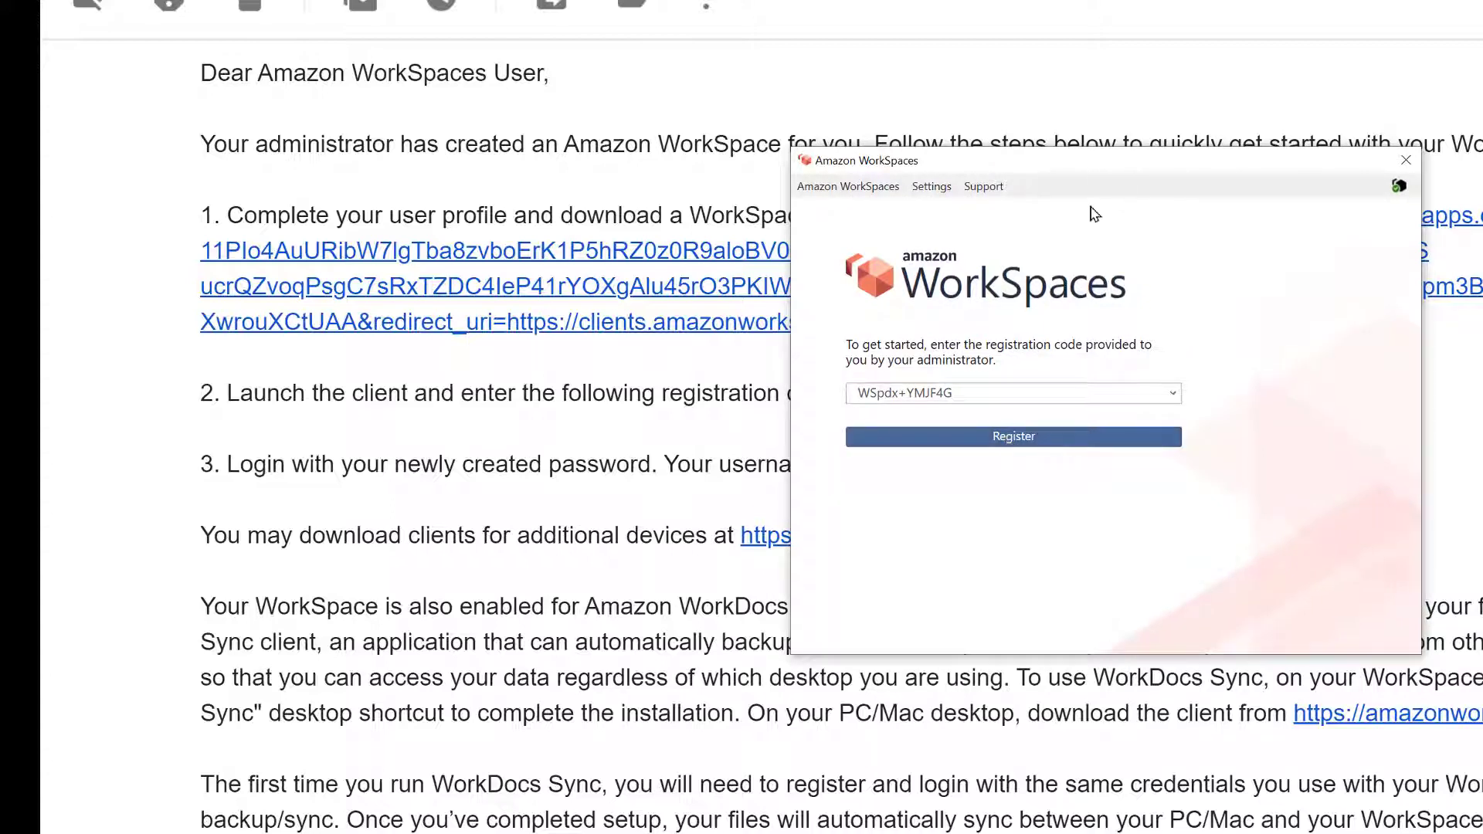
{"action": "left_click_drag", "start_coordinate": [1100, 168], "coordinate": [1243, 170]}
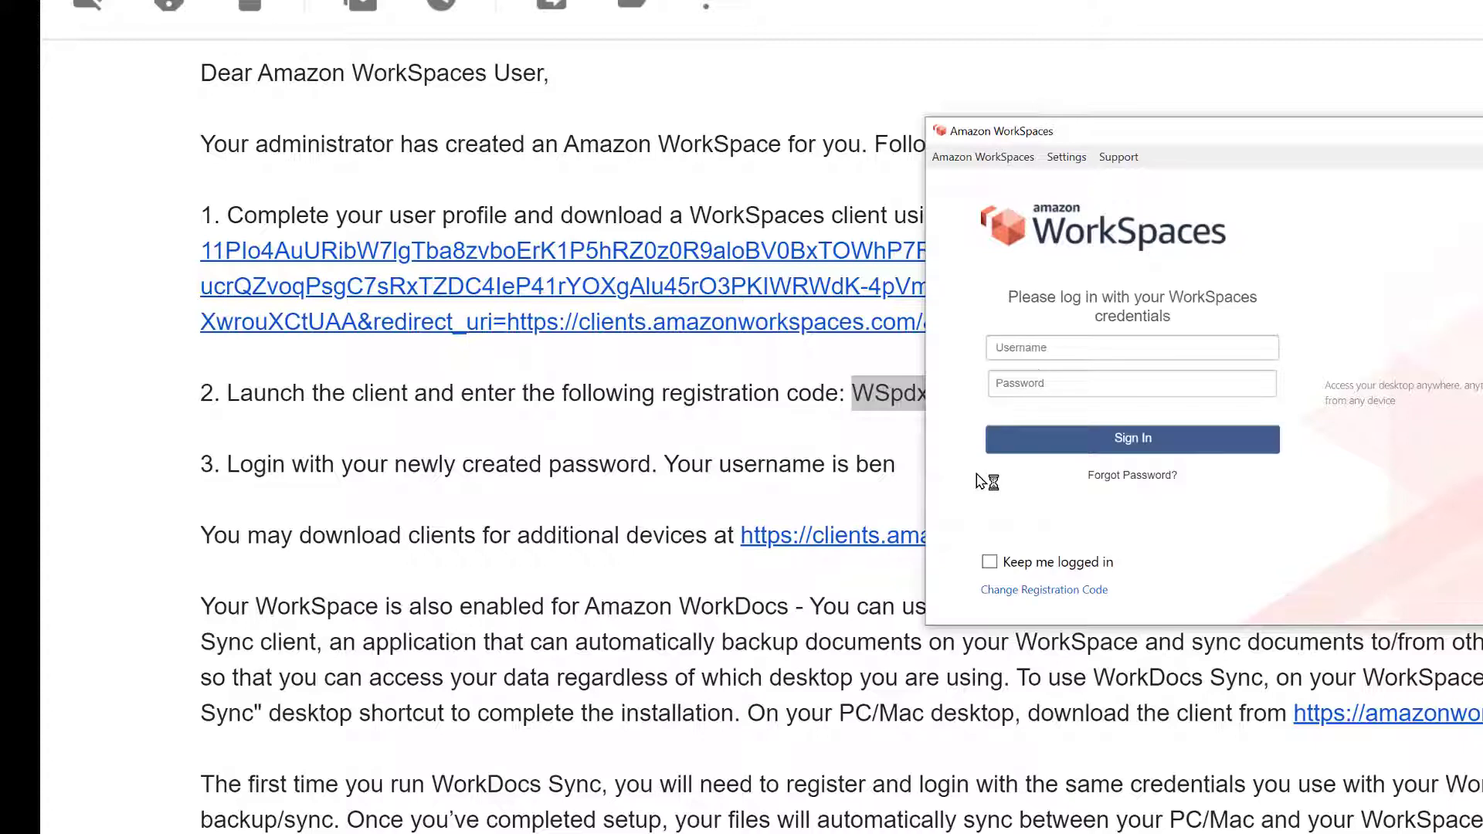
Sign in with the WorkSpace username in lowercase and the account password
{"action": "left_click", "coordinate": [1028, 350]}
{"action": "type", "text": "Ben"}
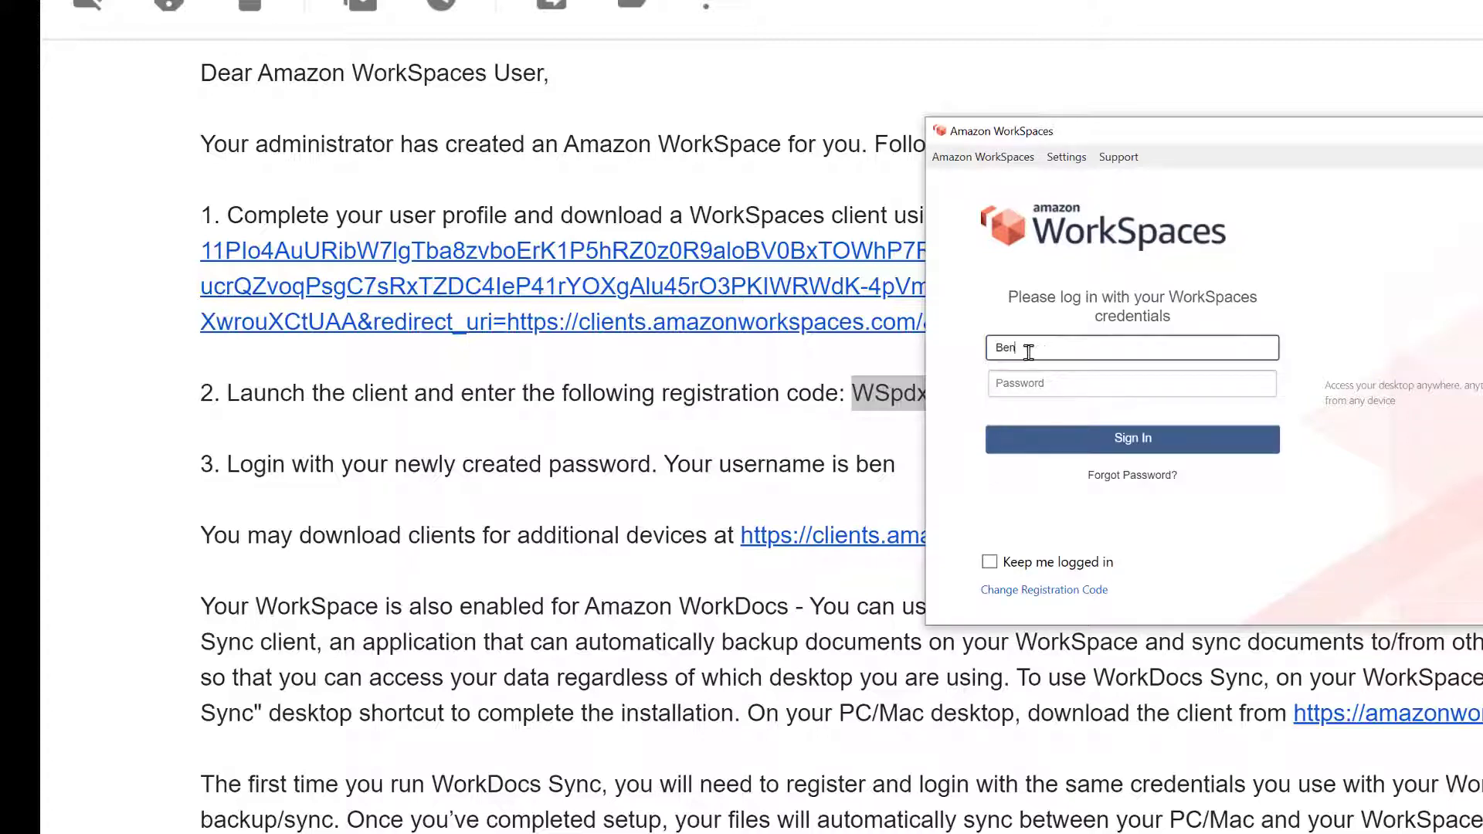
{"action": "key", "text": "Tab"}
{"action": "key", "text": "shift+Tab"}
{"action": "type", "text": "ben"}
{"action": "key", "text": "Tab"}
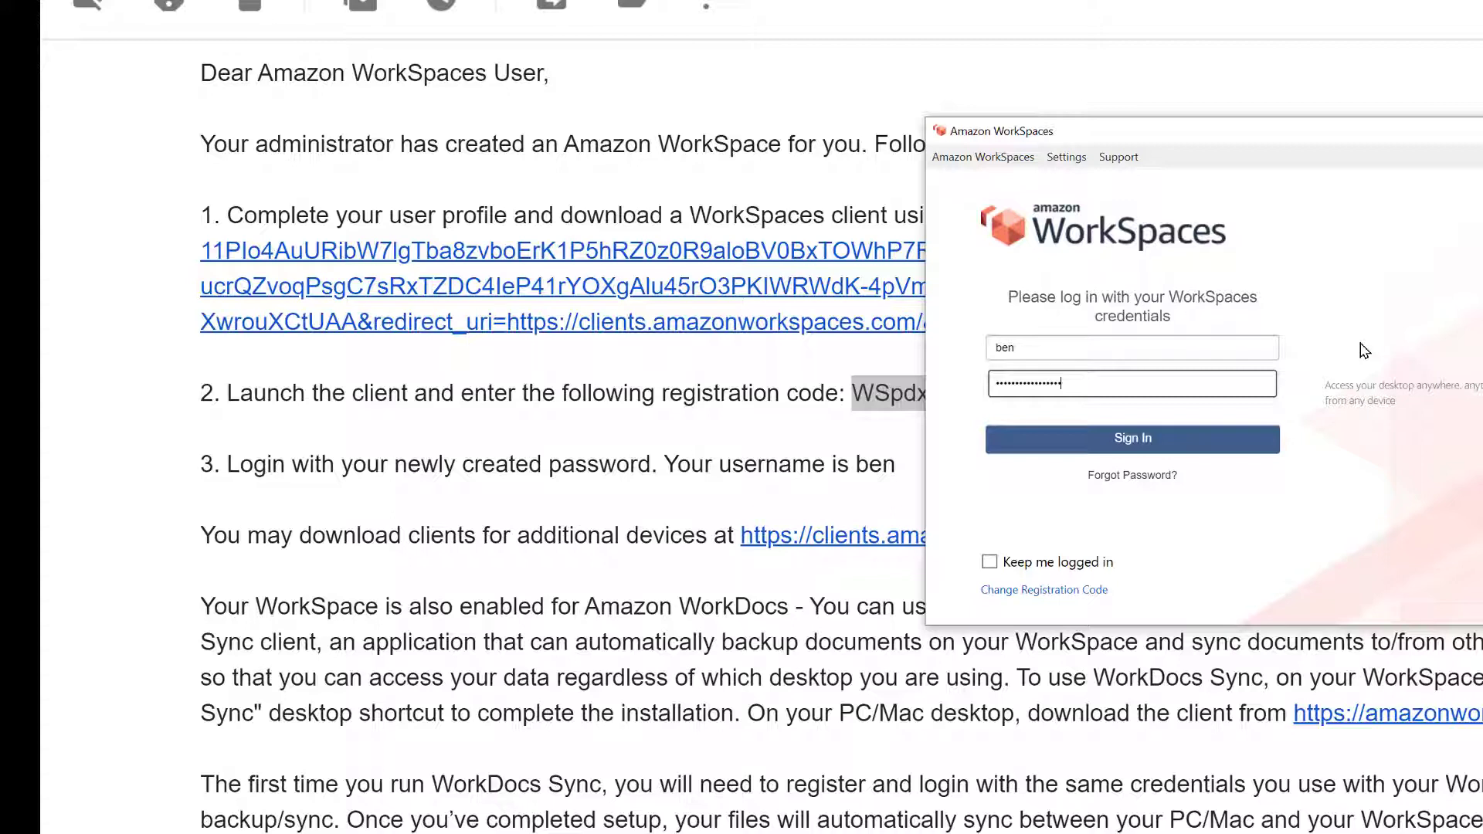
{"action": "key", "text": "Return"}
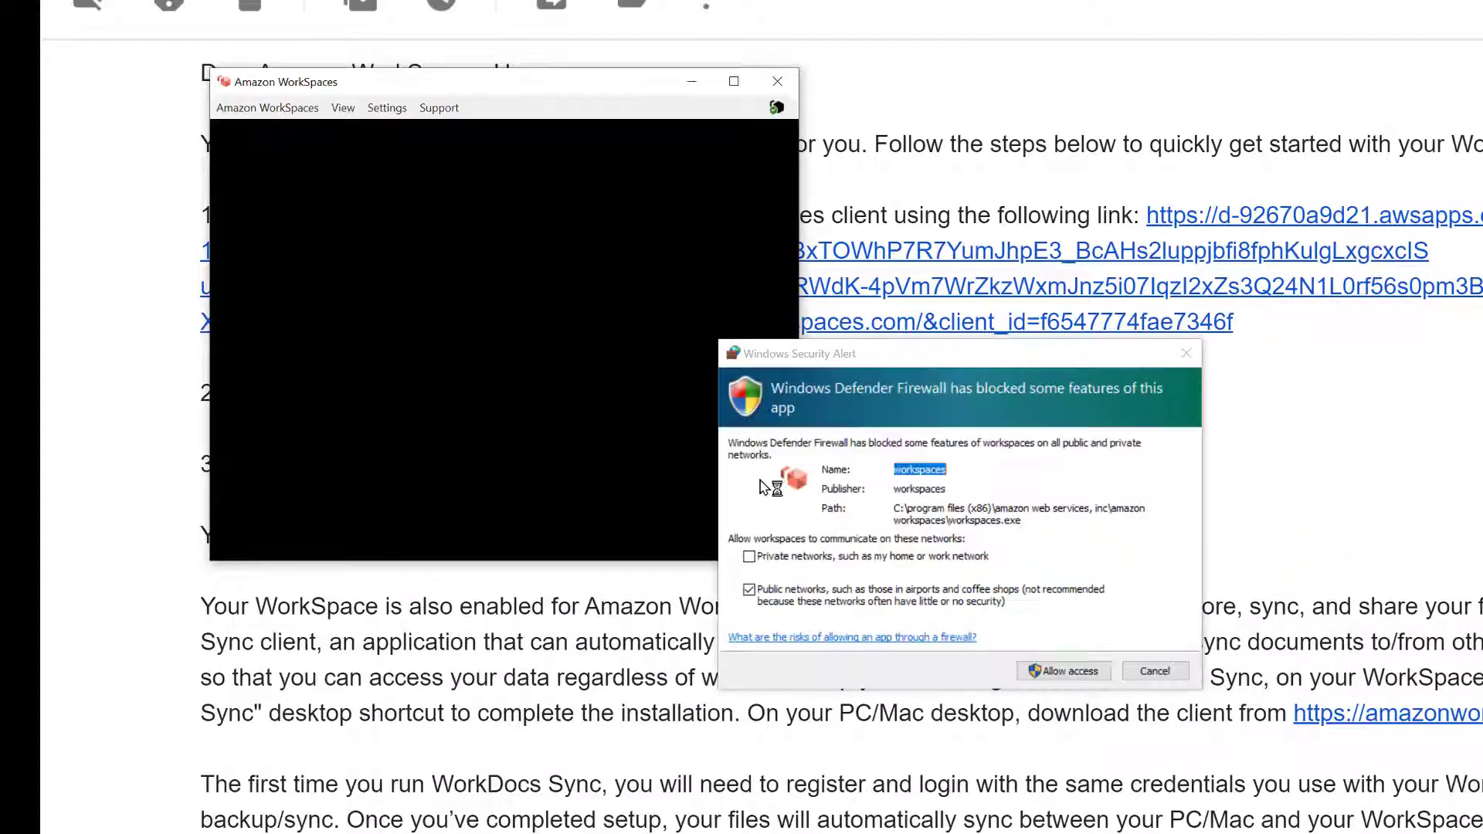
Allow WorkSpaces through Windows Defender Firewall and enlarge the session window to fill the screen
{"action": "left_click", "coordinate": [1069, 674]}
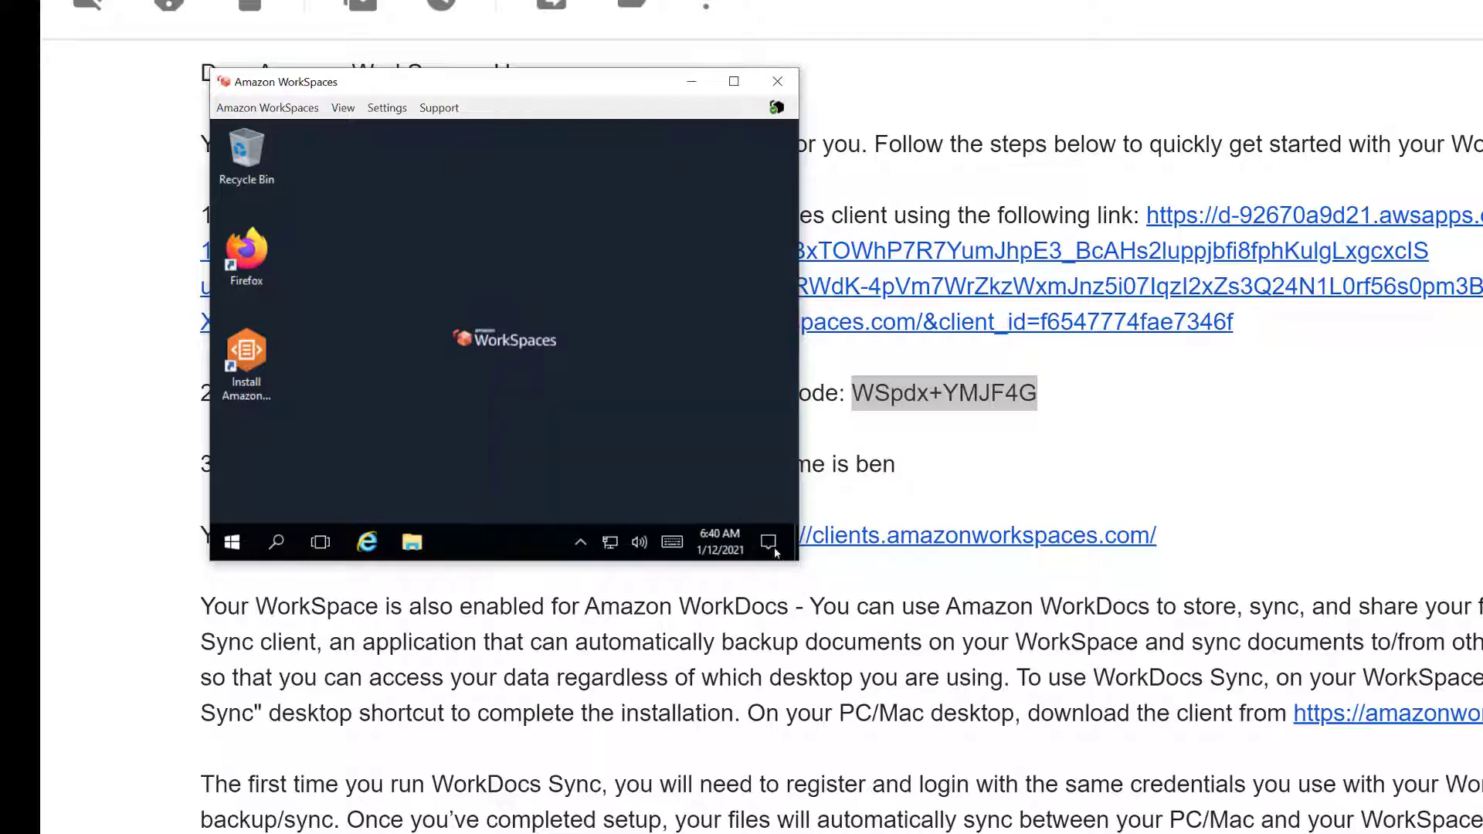
{"action": "left_click_drag", "start_coordinate": [797, 564], "coordinate": [1482, 778]}
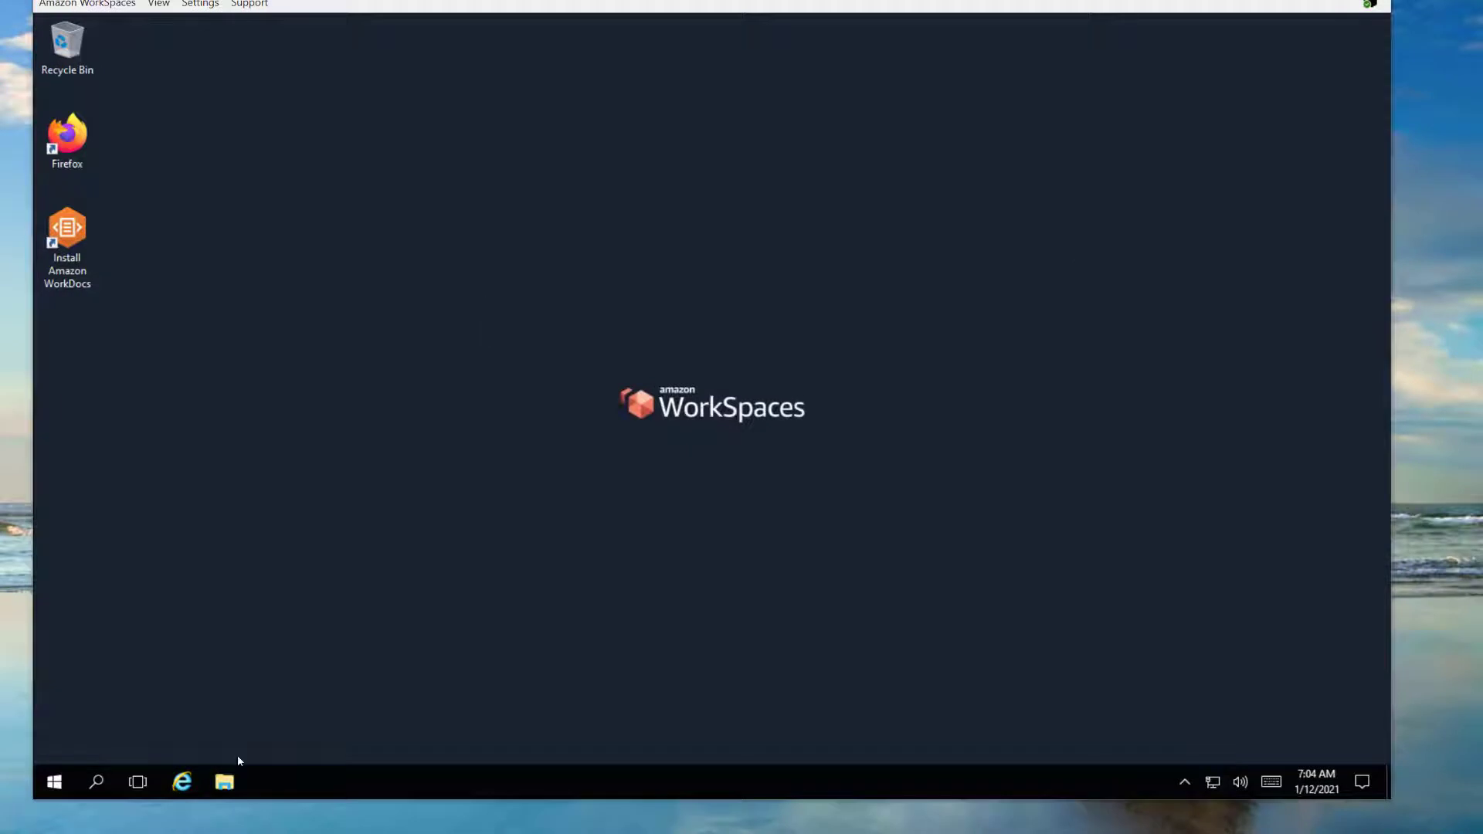
Open Firefox in the WorkSpace, search 'chrome' and go to Google's Chrome download page
{"action": "double_click", "coordinate": [67, 135]}
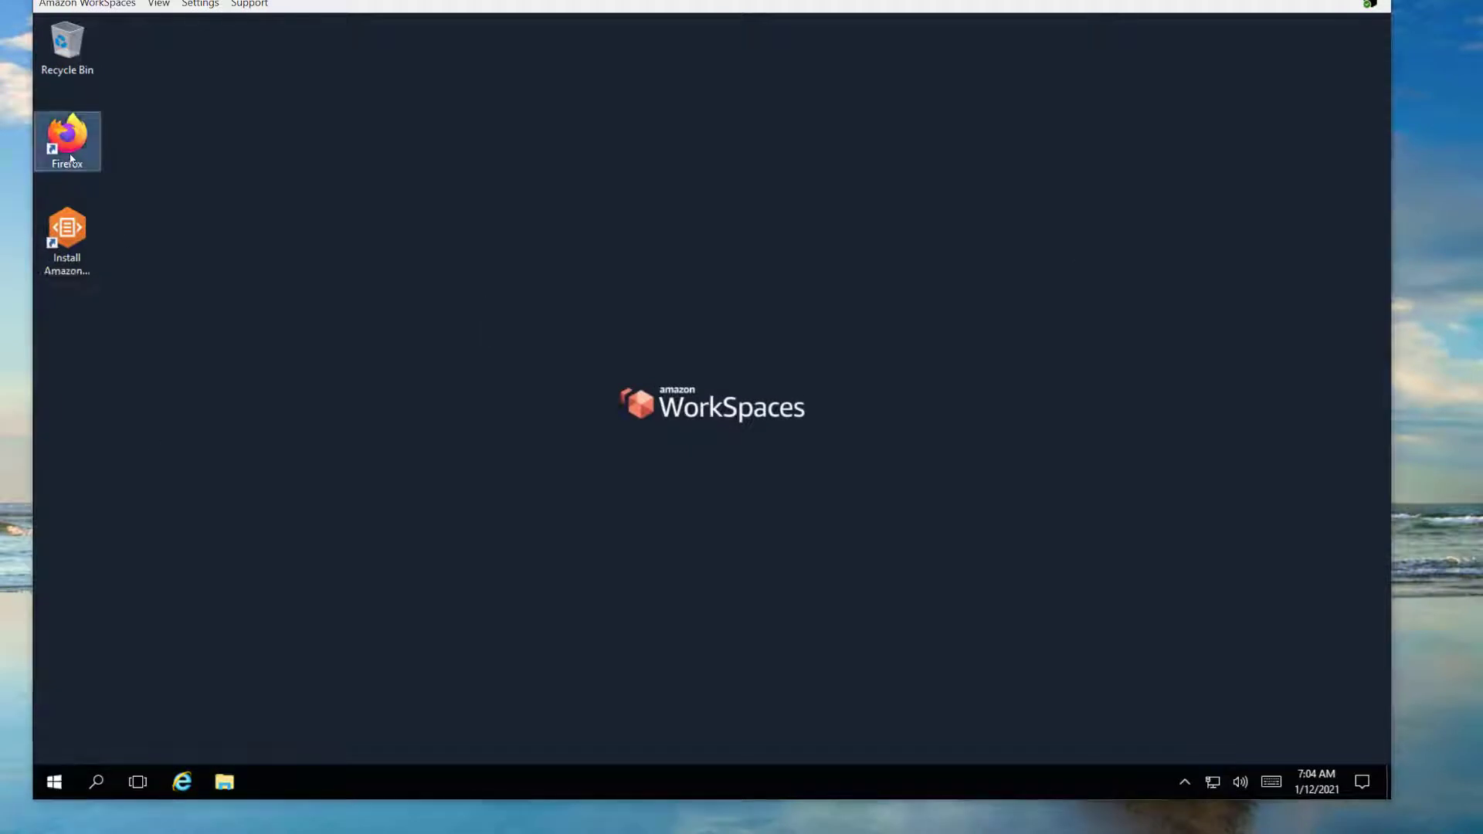
{"action": "left_click", "coordinate": [461, 69]}
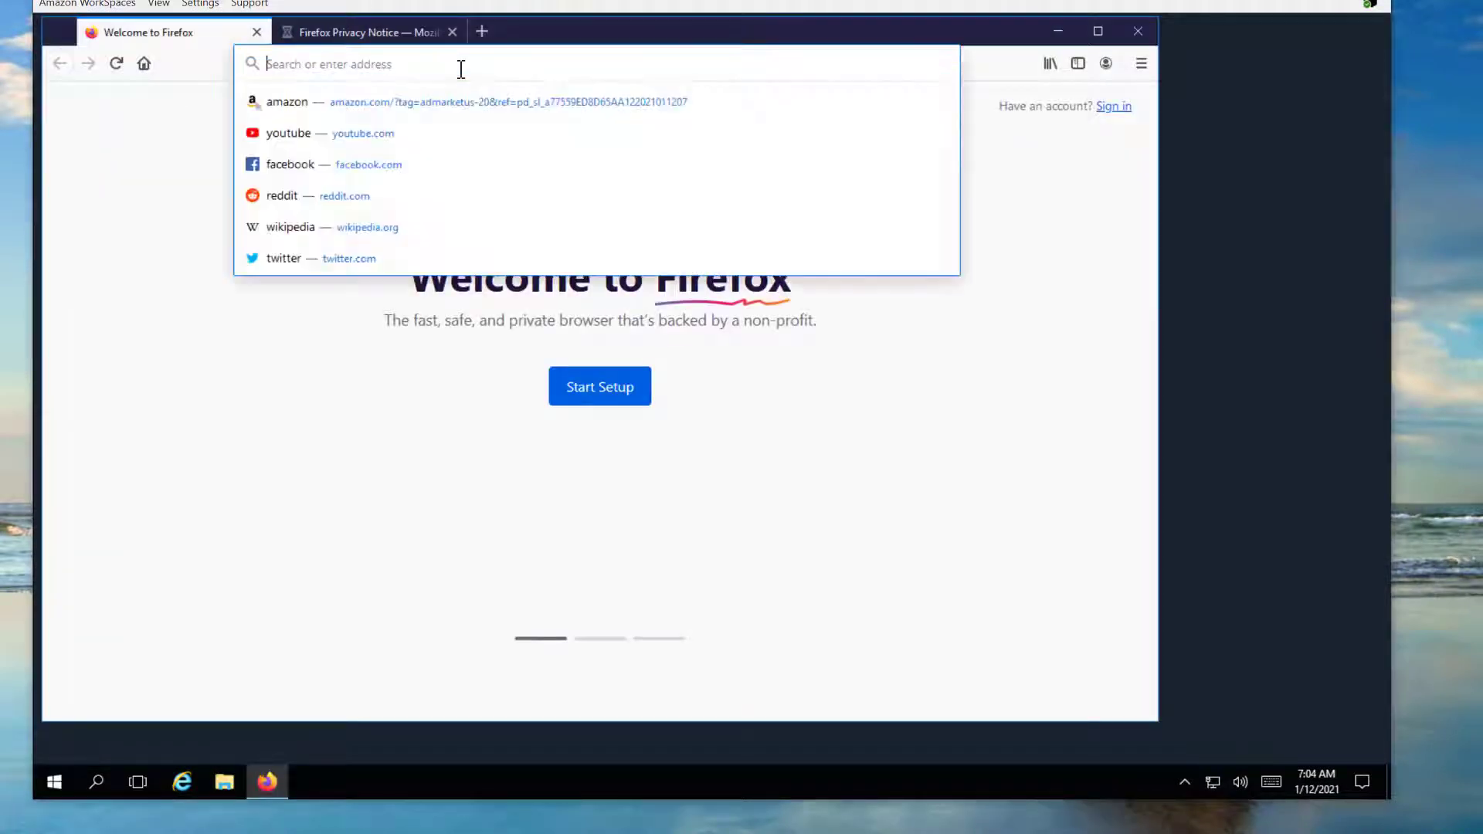
{"action": "type", "text": "ch"}
{"action": "key", "text": "BackSpace"}
{"action": "key", "text": "BackSpace"}
{"action": "type", "text": "chrome"}
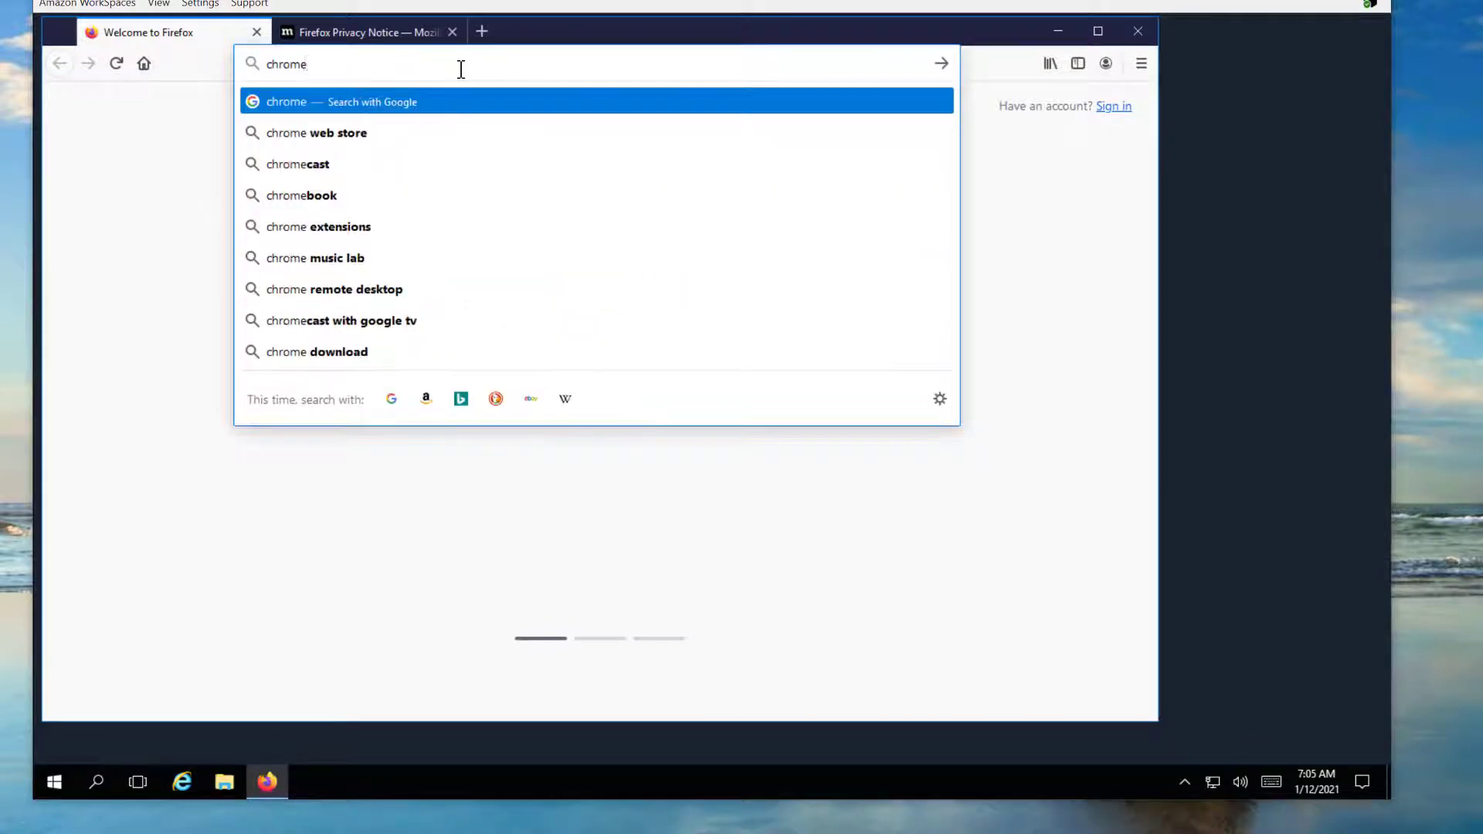
{"action": "key", "text": "Return"}
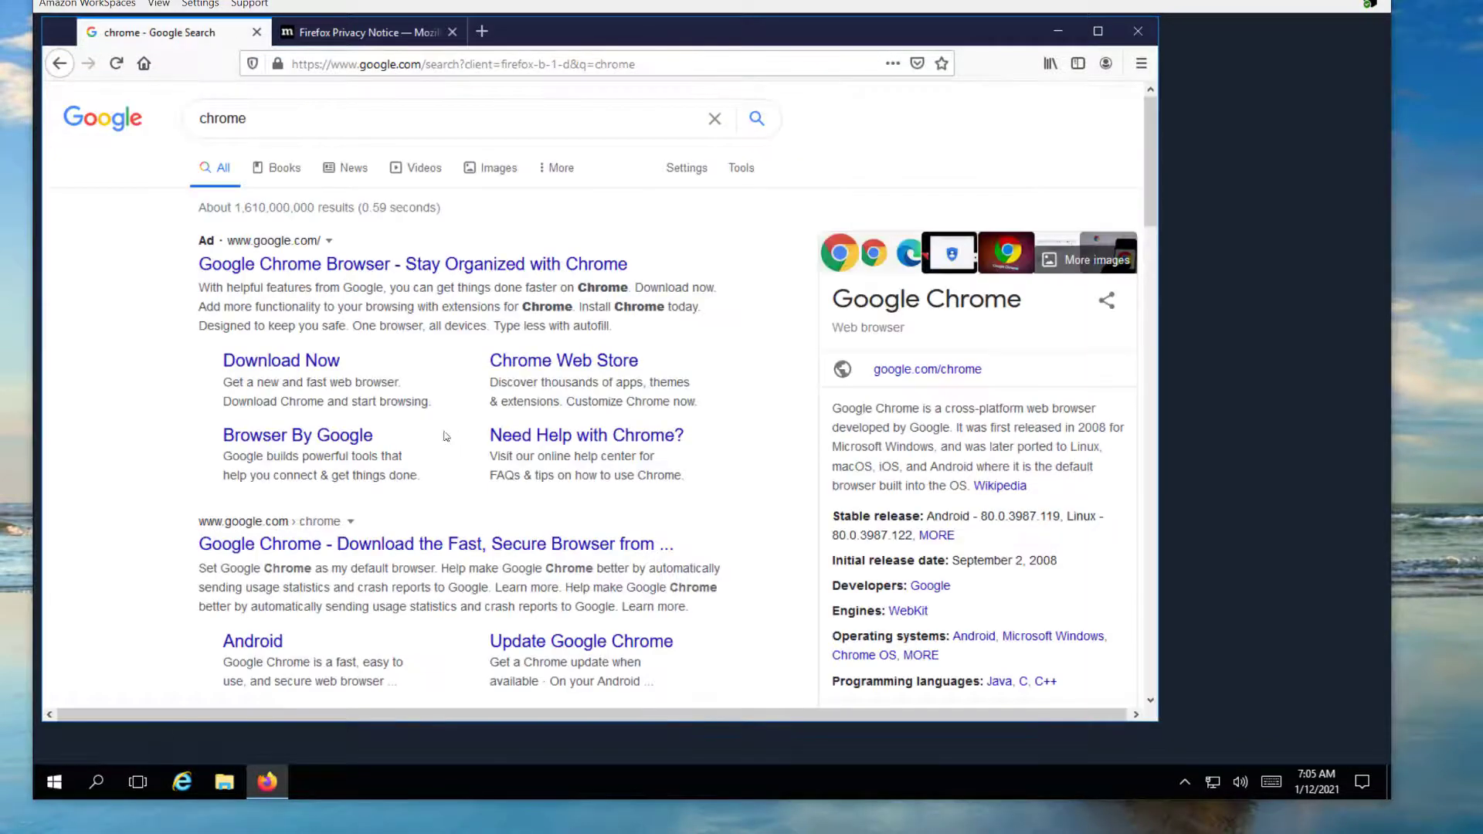
{"action": "left_click", "coordinate": [288, 547]}
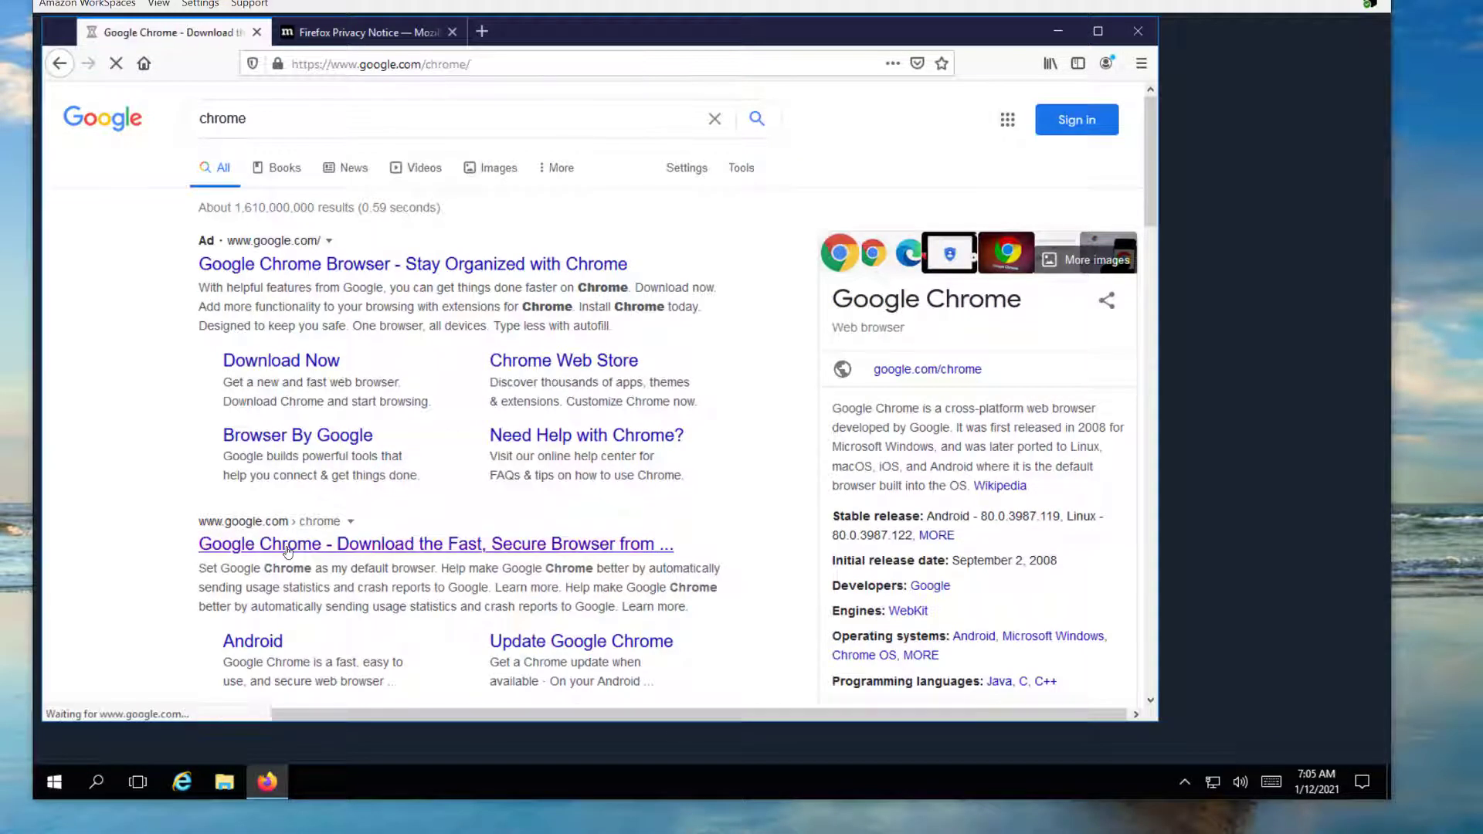
Save and run ChromeSetup.exe, approving the admin prompt, and open a fresh tab
{"action": "left_click", "coordinate": [558, 489]}
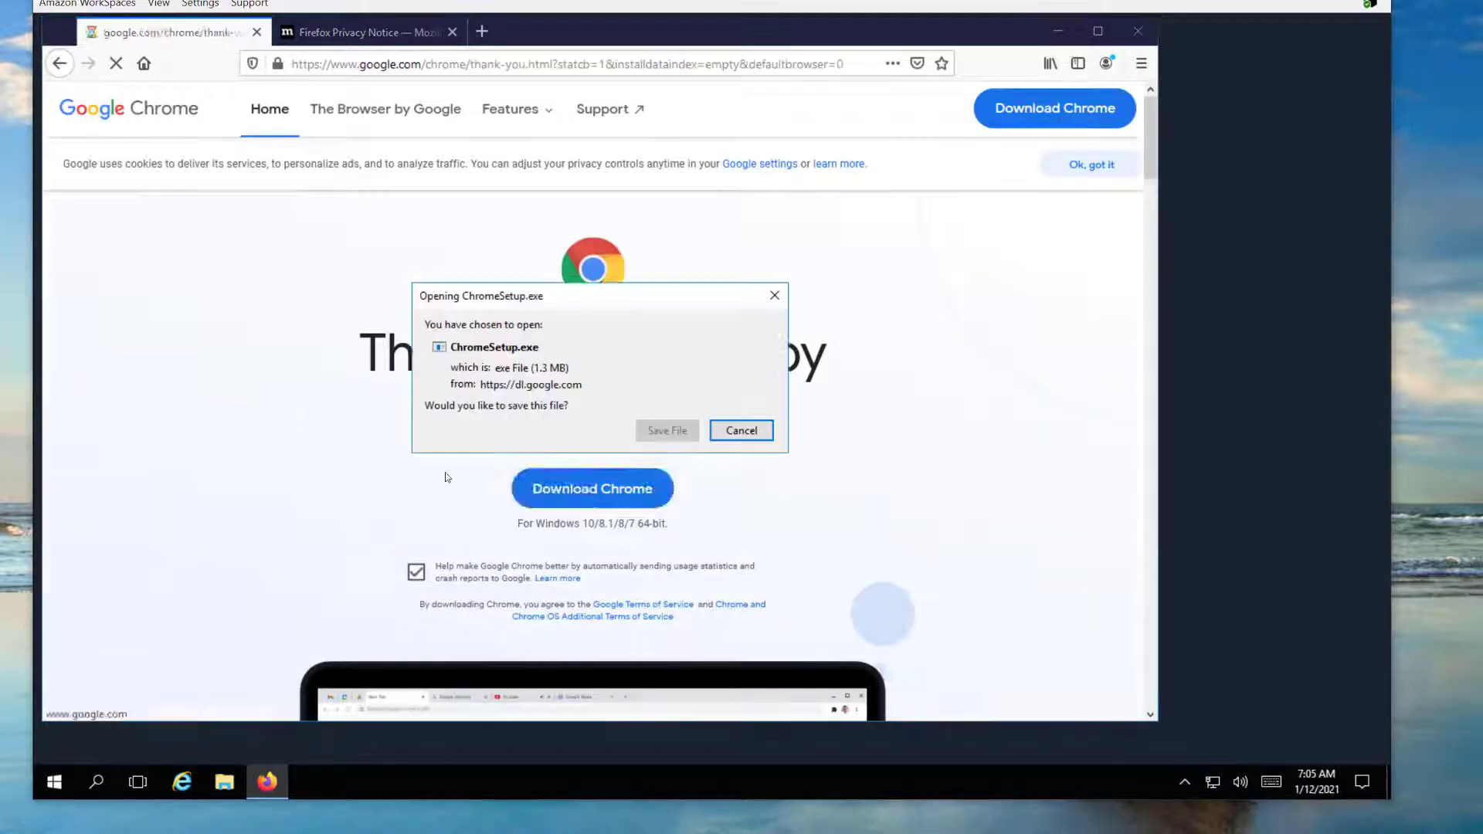
{"action": "left_click", "coordinate": [673, 431]}
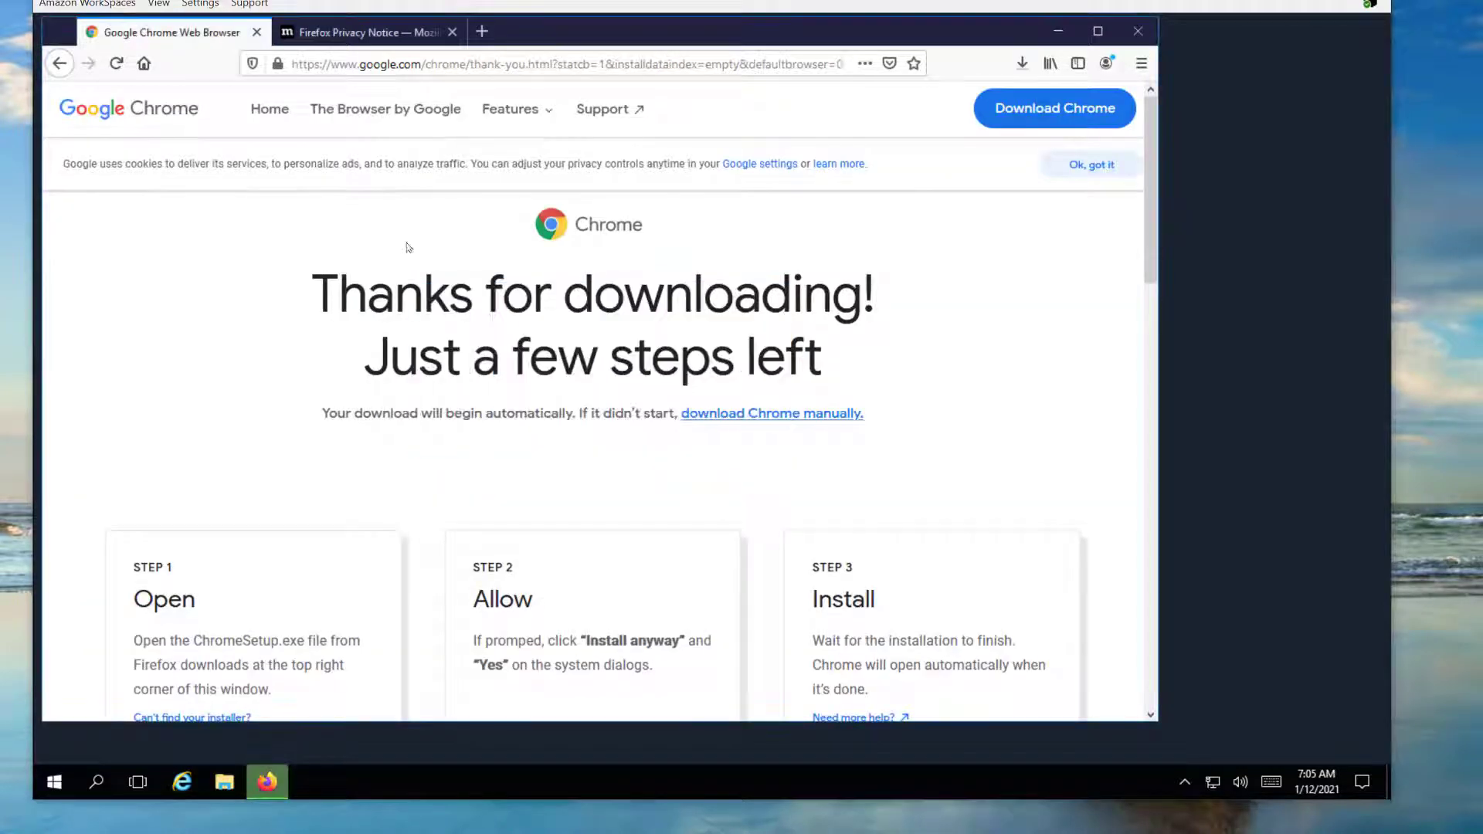
{"action": "left_click", "coordinate": [1027, 104]}
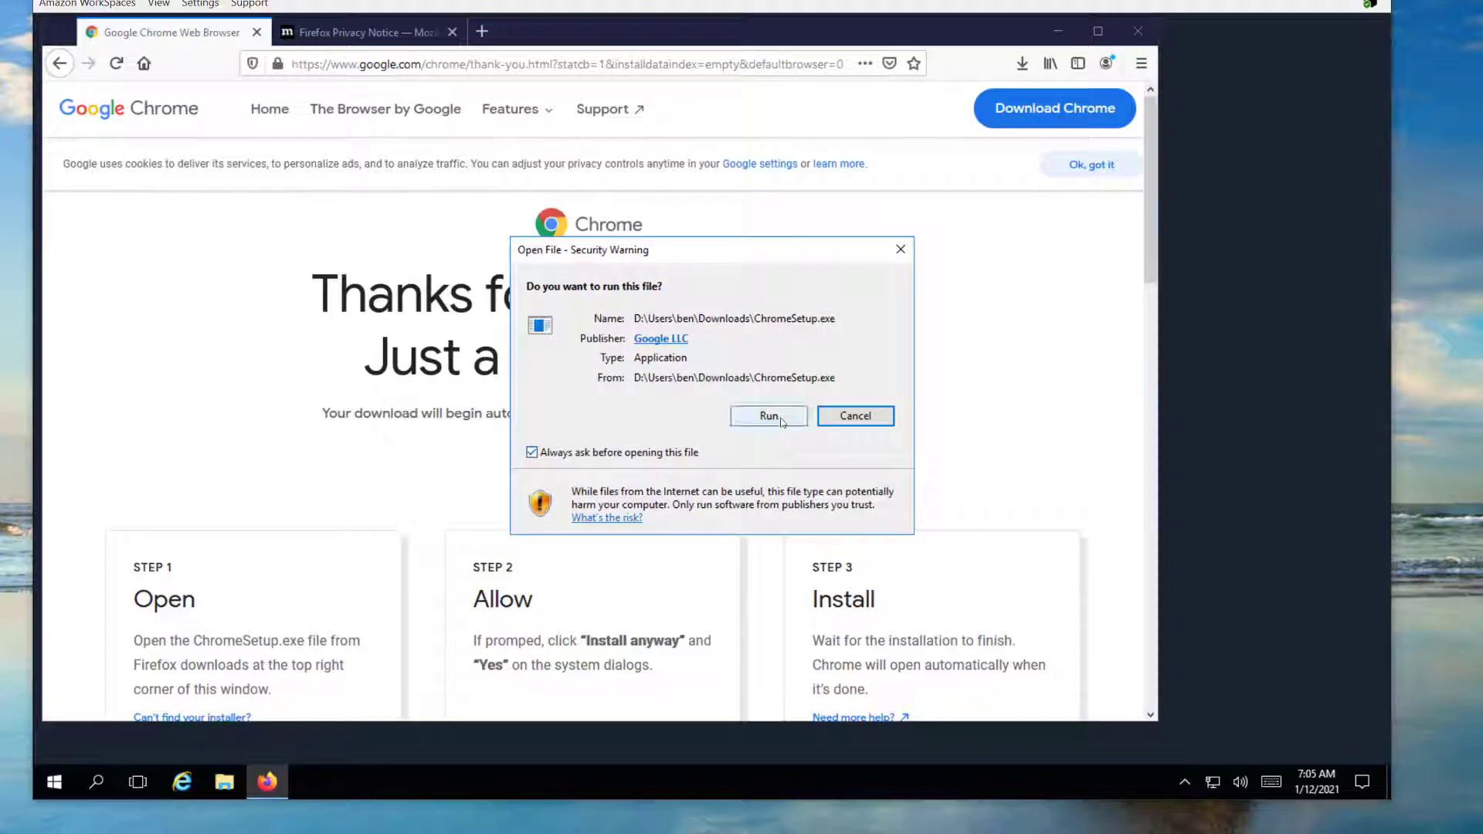
{"action": "left_click", "coordinate": [768, 415]}
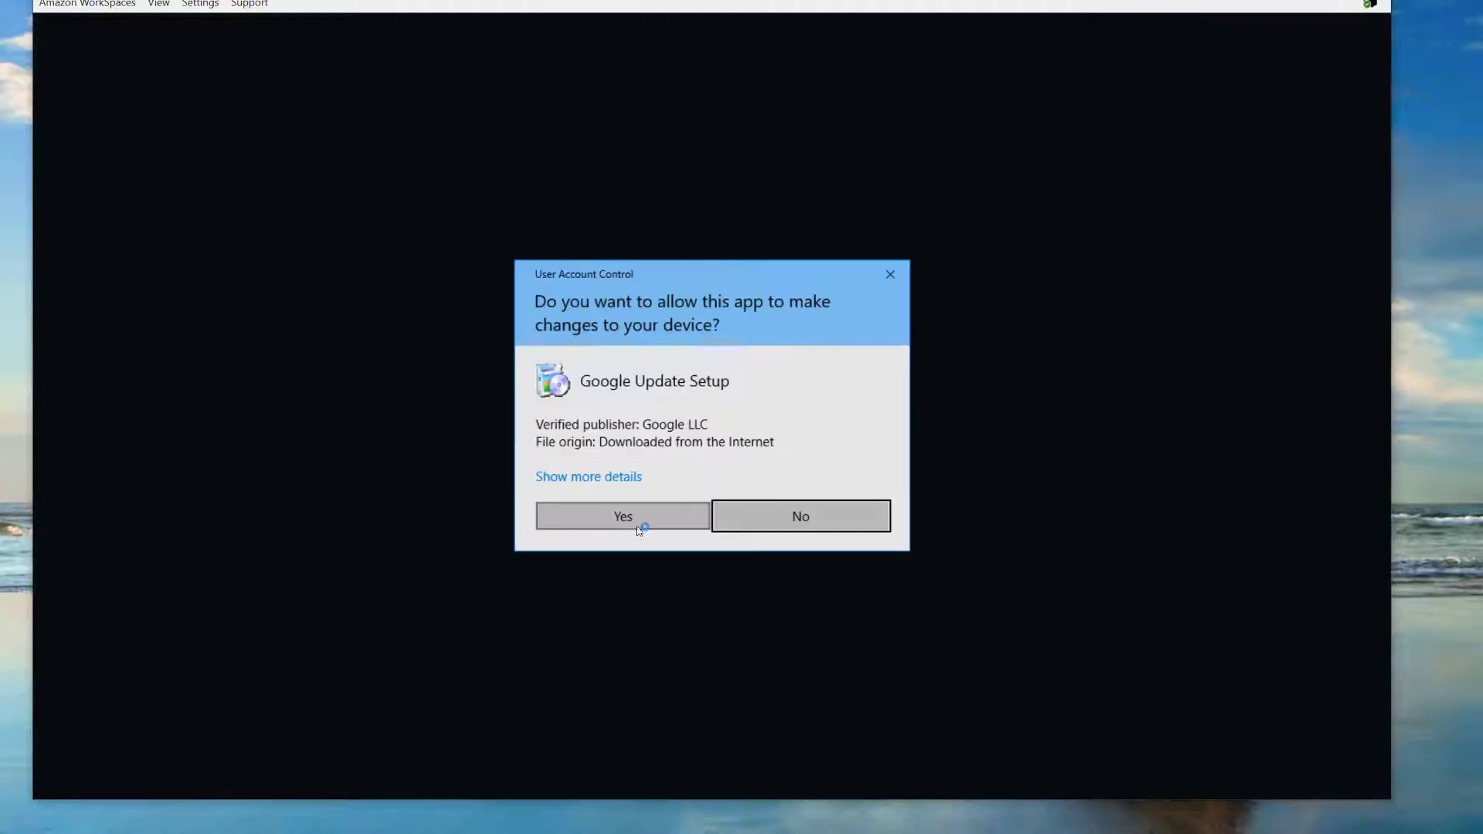
{"action": "left_click", "coordinate": [638, 528]}
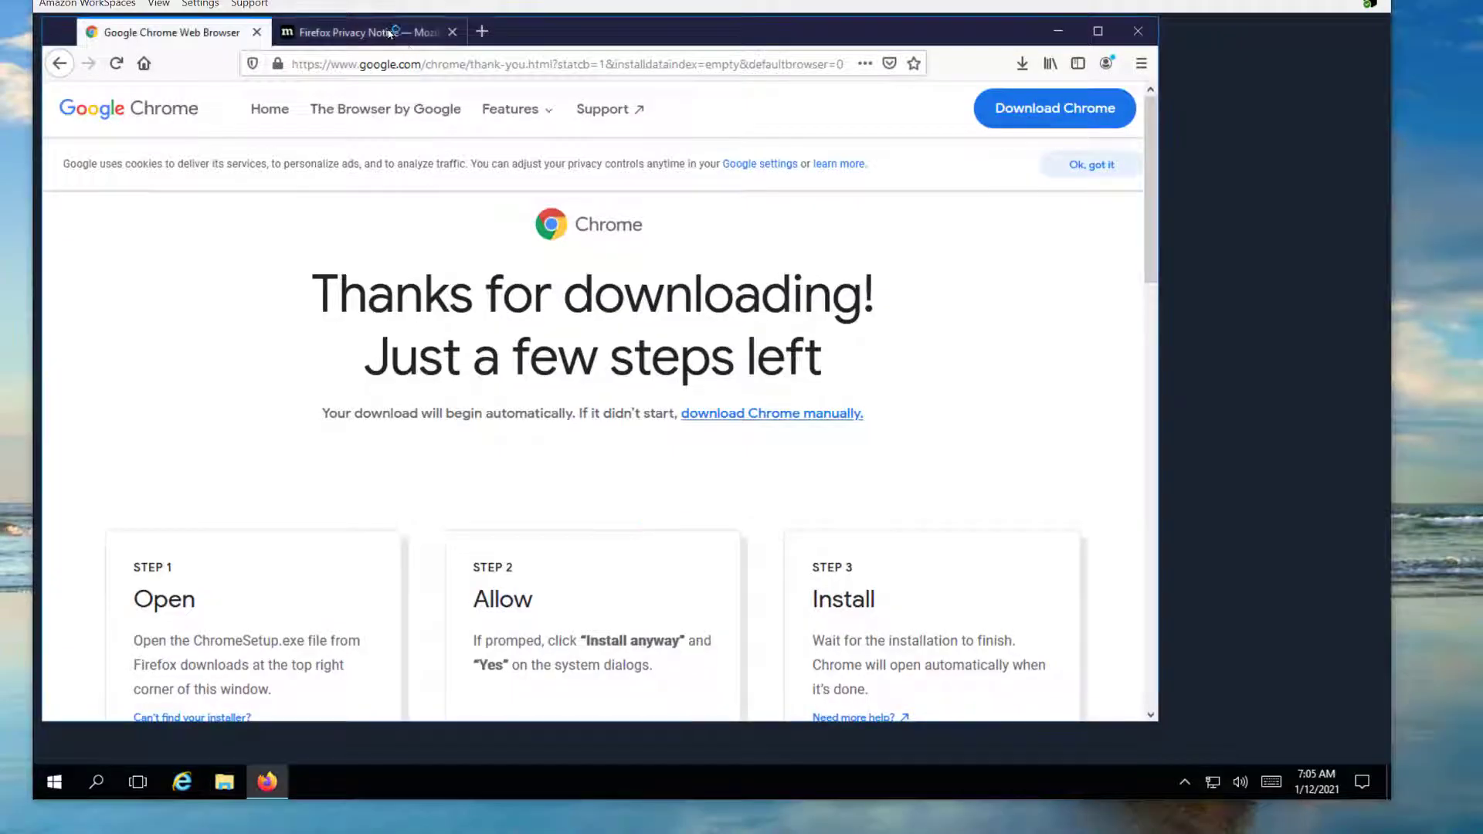
{"action": "left_click", "coordinate": [452, 31]}
{"action": "left_click", "coordinate": [287, 31]}
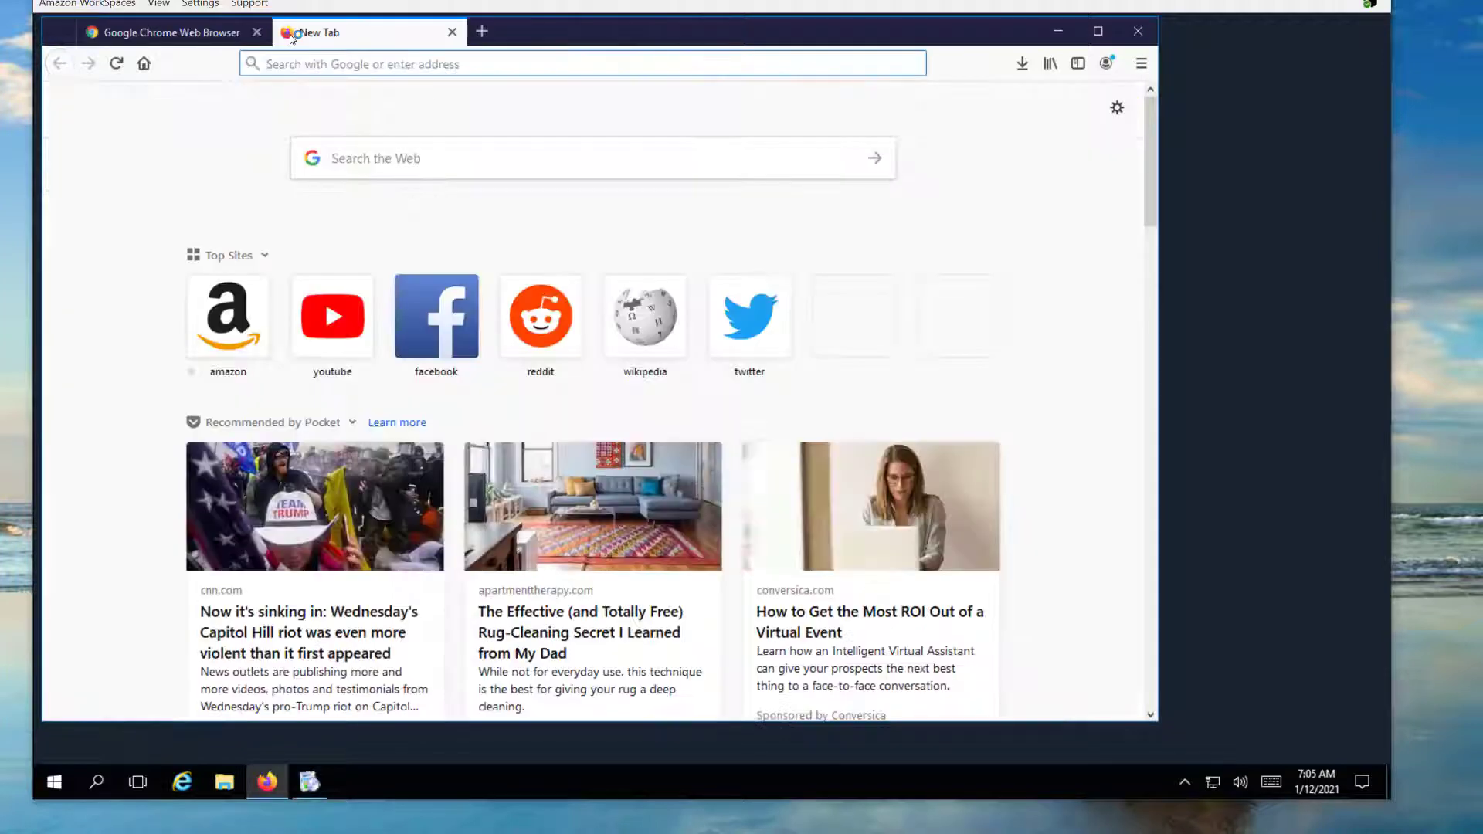
Search 'notepad++', open the 7.9.2 release page and request npp.7.9.2.Installer.exe
{"action": "type", "text": "notepad++"}
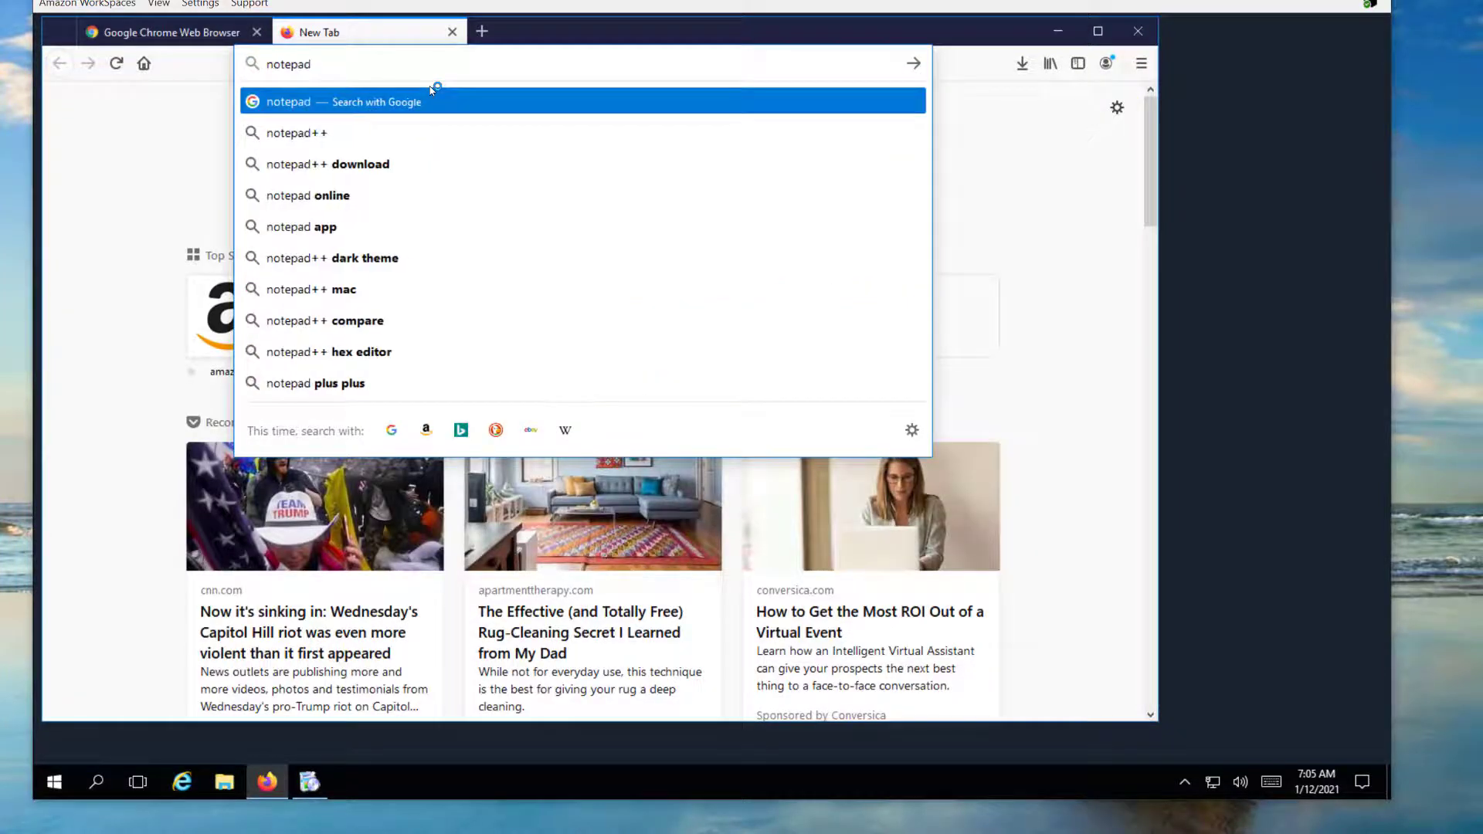
{"action": "left_click", "coordinate": [303, 132]}
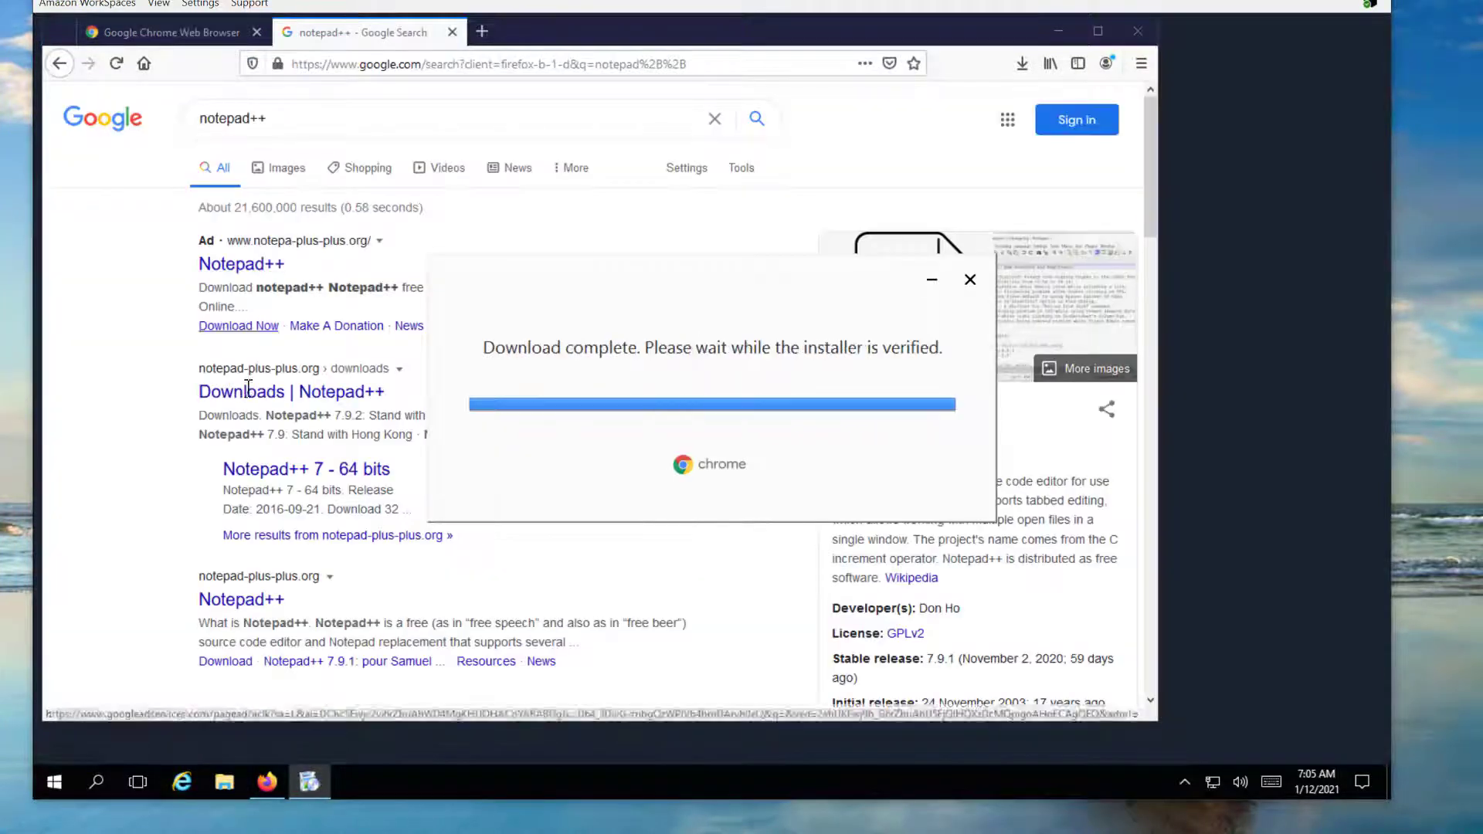
{"action": "left_click", "coordinate": [291, 392]}
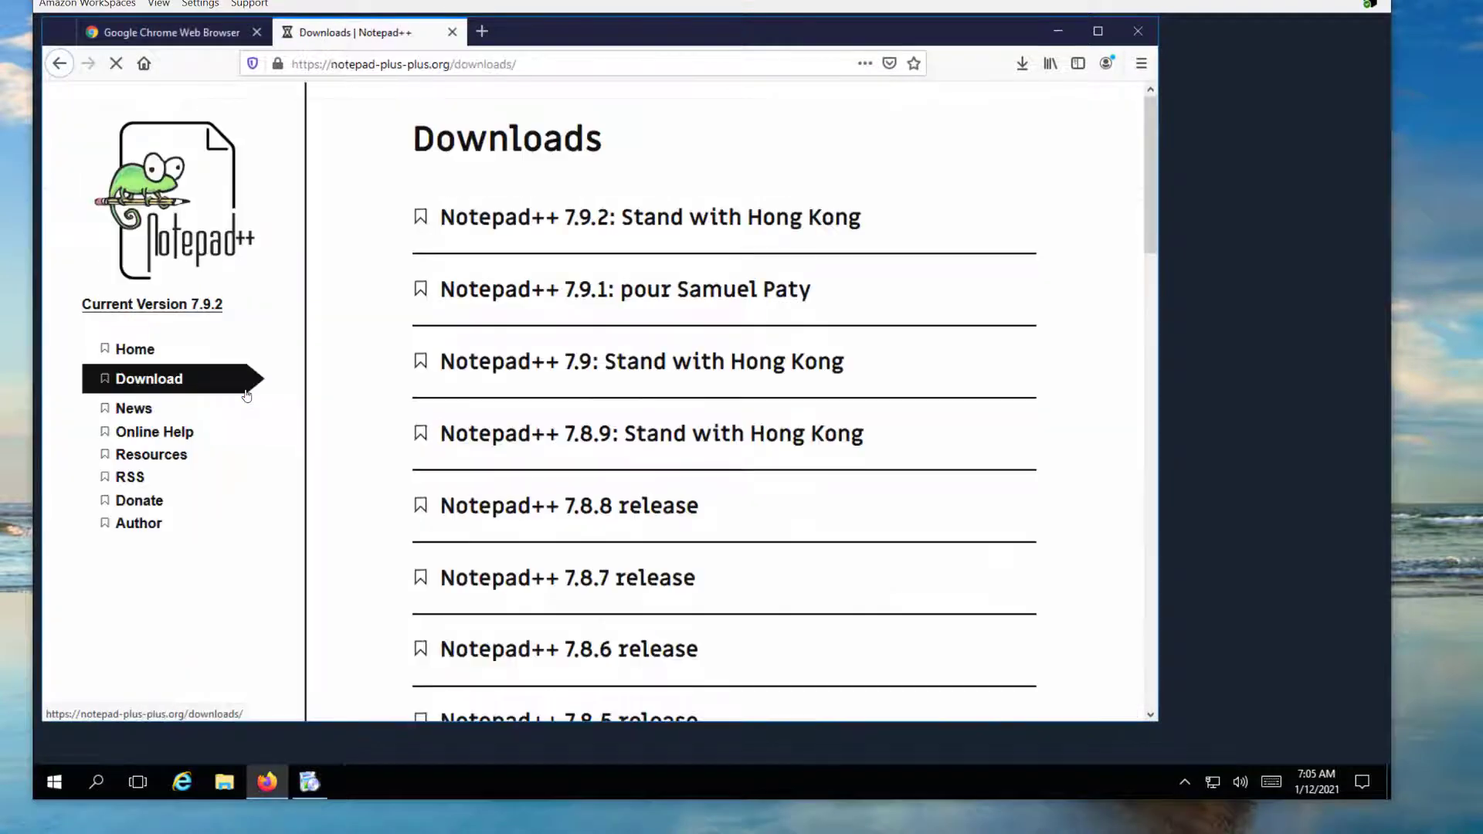
{"action": "left_click", "coordinate": [509, 224]}
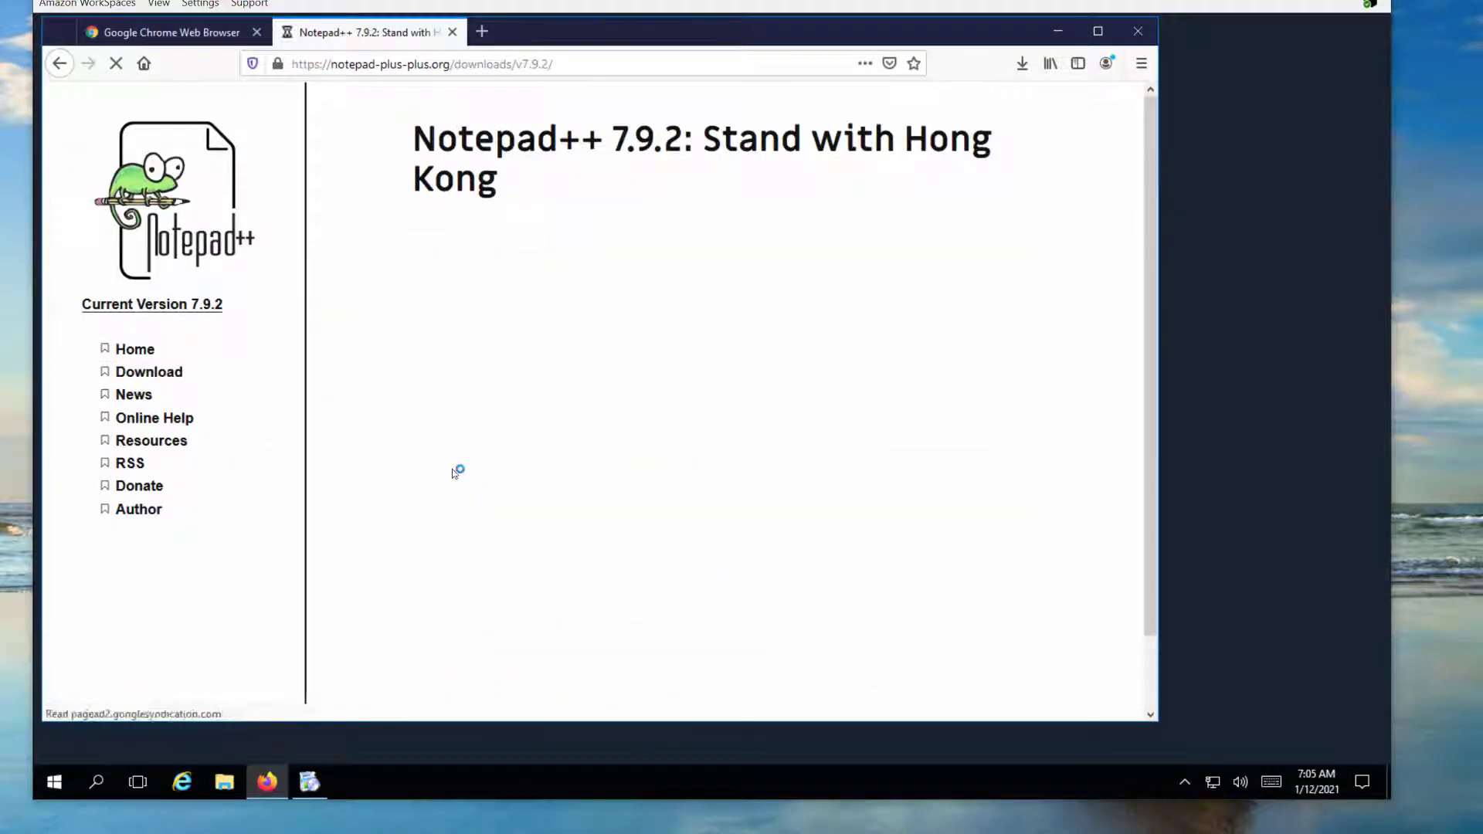
{"action": "scroll", "coordinate": [608, 519], "scroll_direction": "down", "scroll_amount": 2}
{"action": "scroll", "coordinate": [608, 520], "scroll_direction": "down", "scroll_amount": 3}
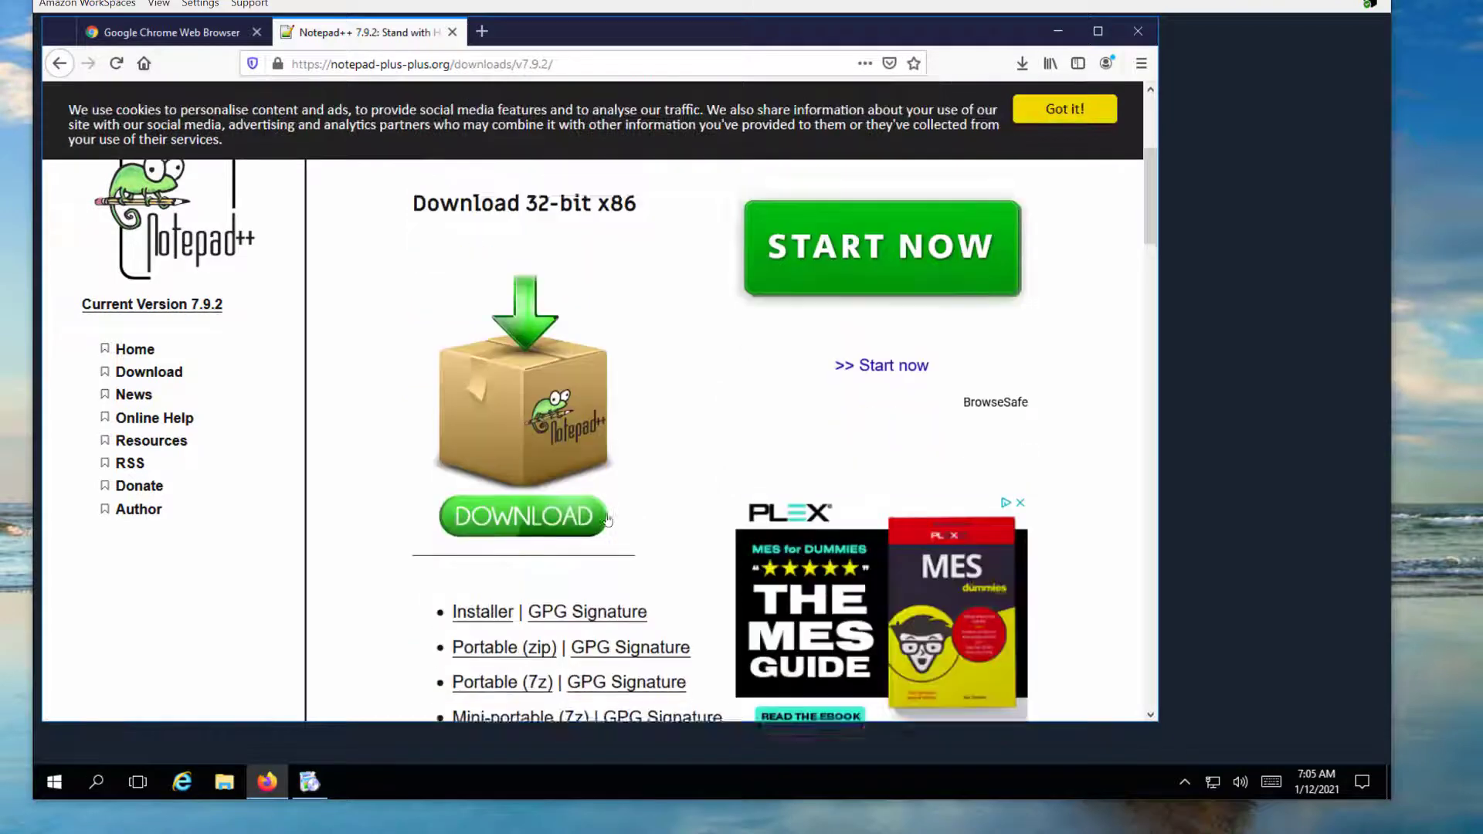
{"action": "left_click", "coordinate": [540, 482]}
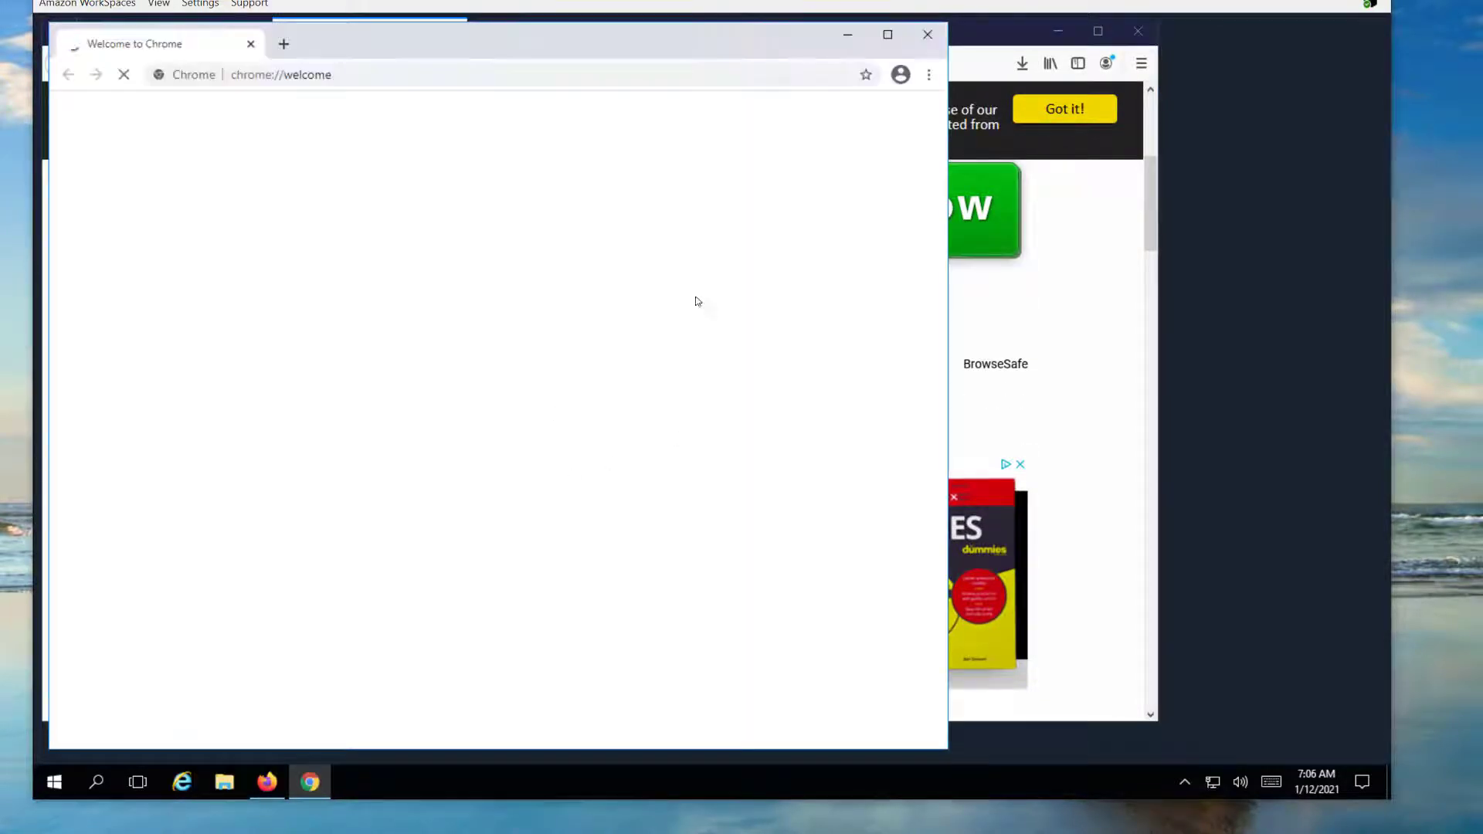
{"action": "key", "text": "alt+Tab"}
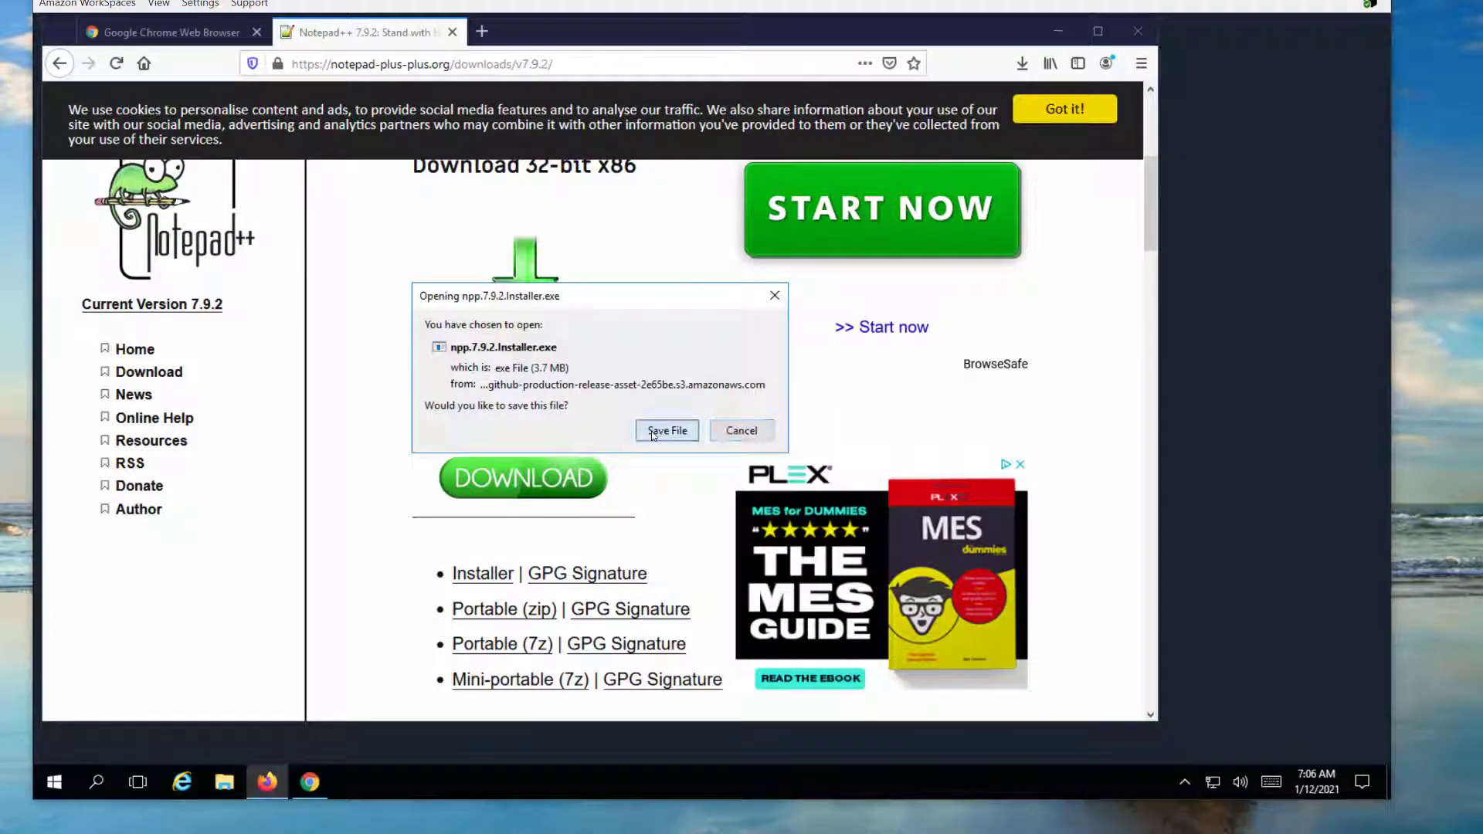
Save and run the Notepad++ installer, approving admin rights and choosing English
{"action": "left_click", "coordinate": [668, 430]}
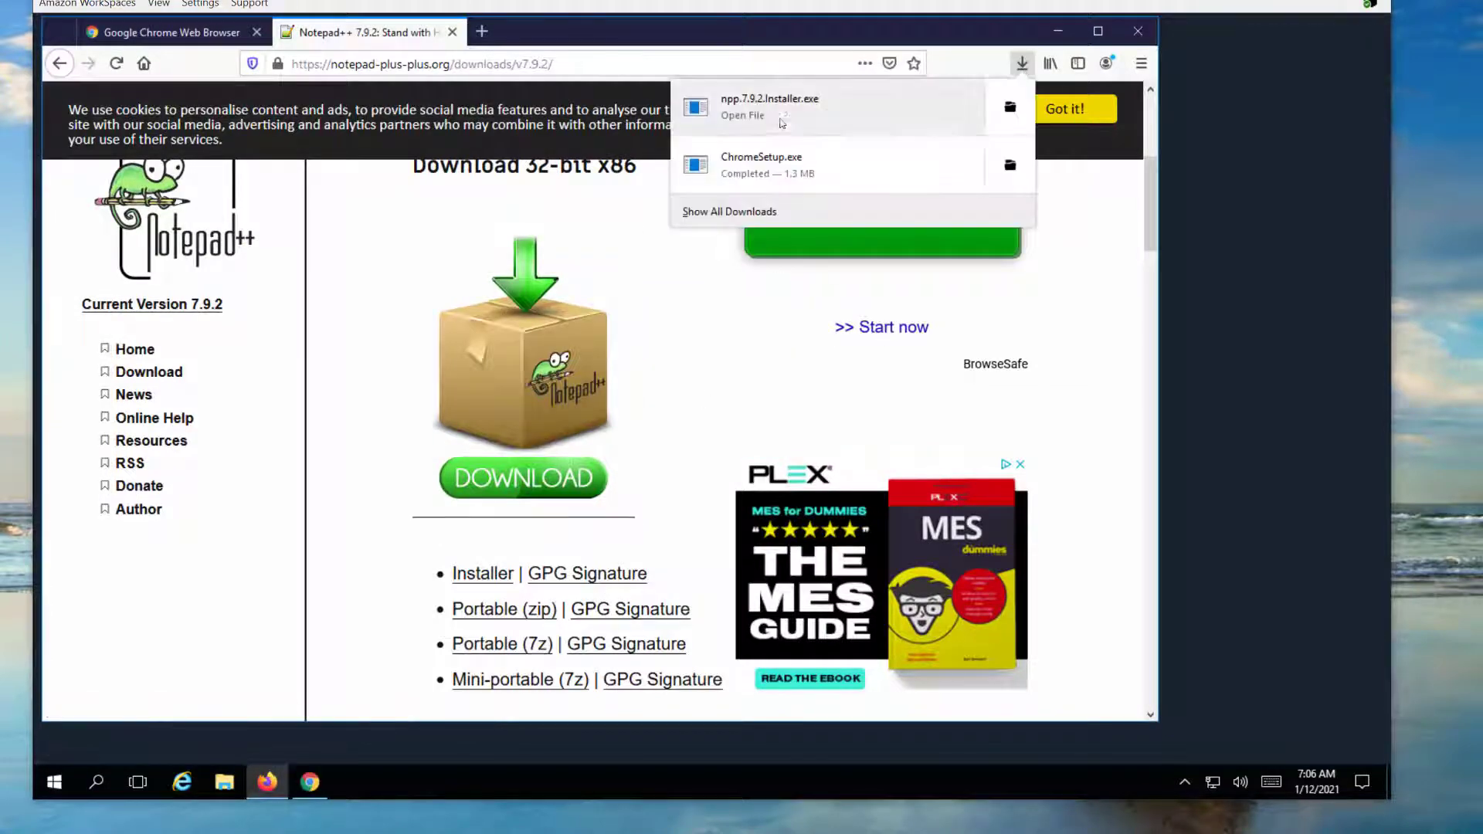
{"action": "left_click", "coordinate": [781, 115]}
{"action": "left_click", "coordinate": [625, 528]}
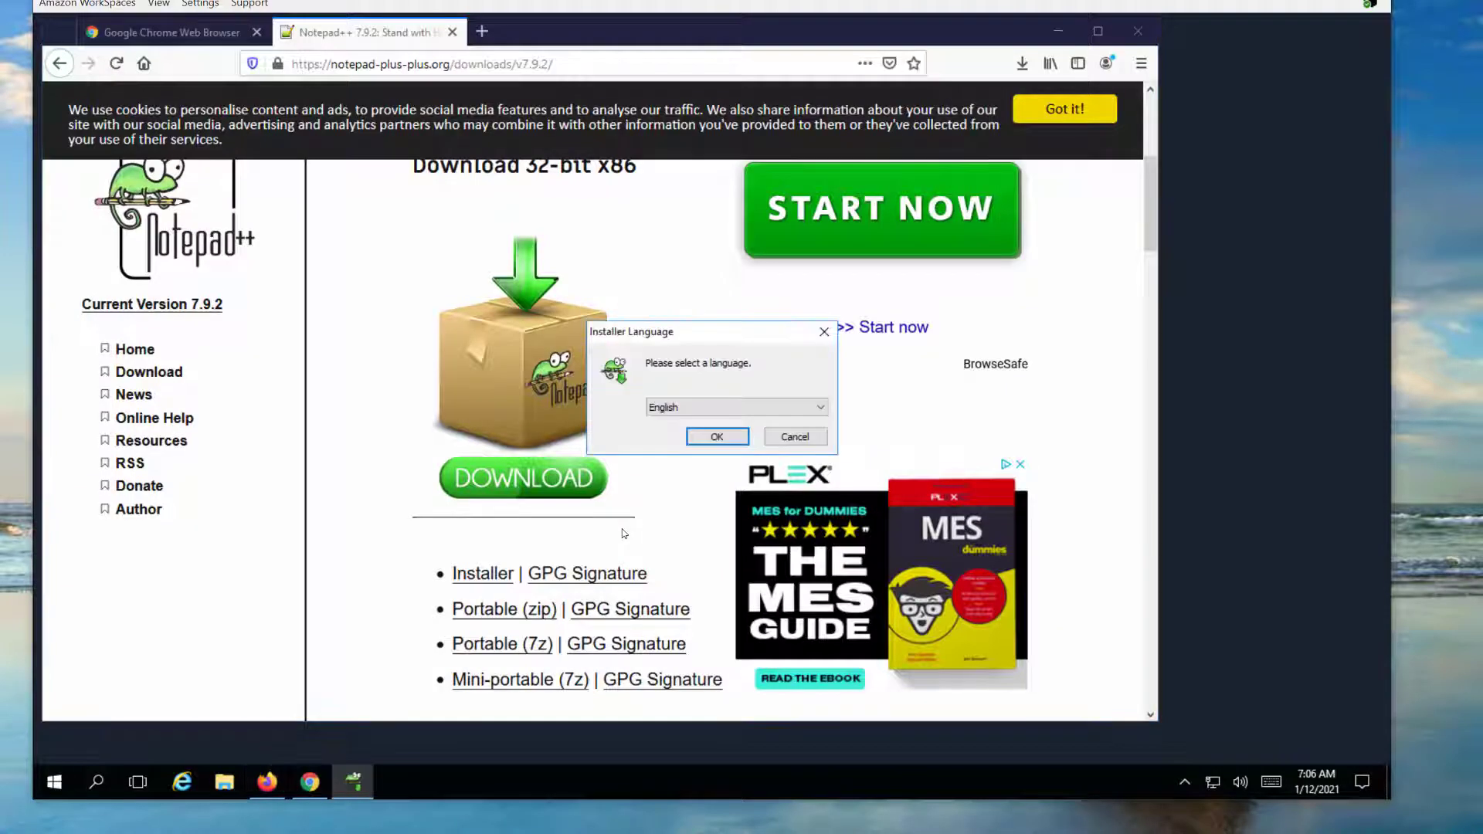
{"action": "left_click", "coordinate": [699, 439]}
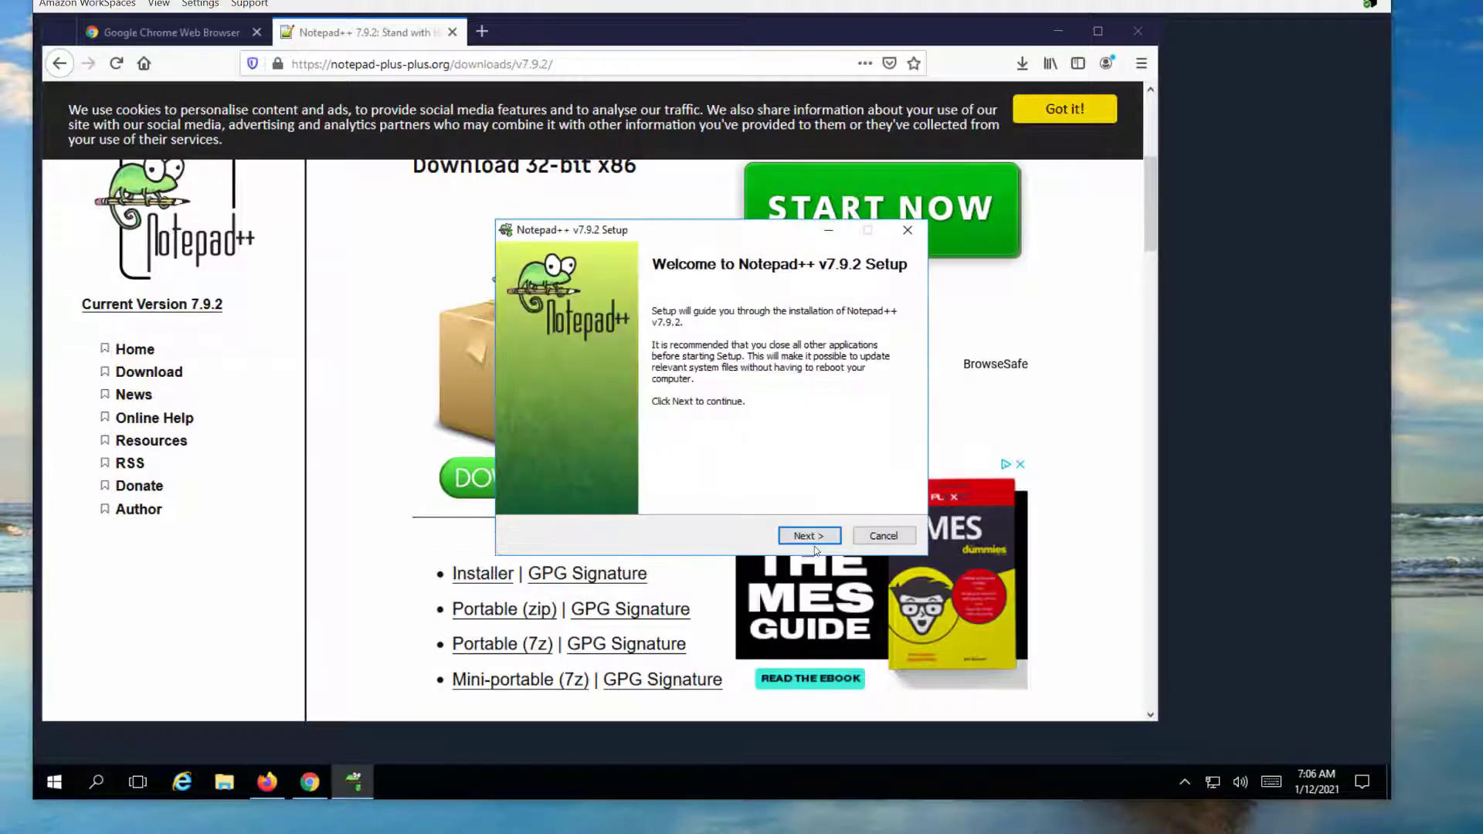
Install Notepad++ v7.9.2 with the default license, location, components and shortcuts, then close it once launched
{"action": "left_click", "coordinate": [811, 537]}
{"action": "left_click", "coordinate": [808, 539]}
{"action": "left_click", "coordinate": [805, 540]}
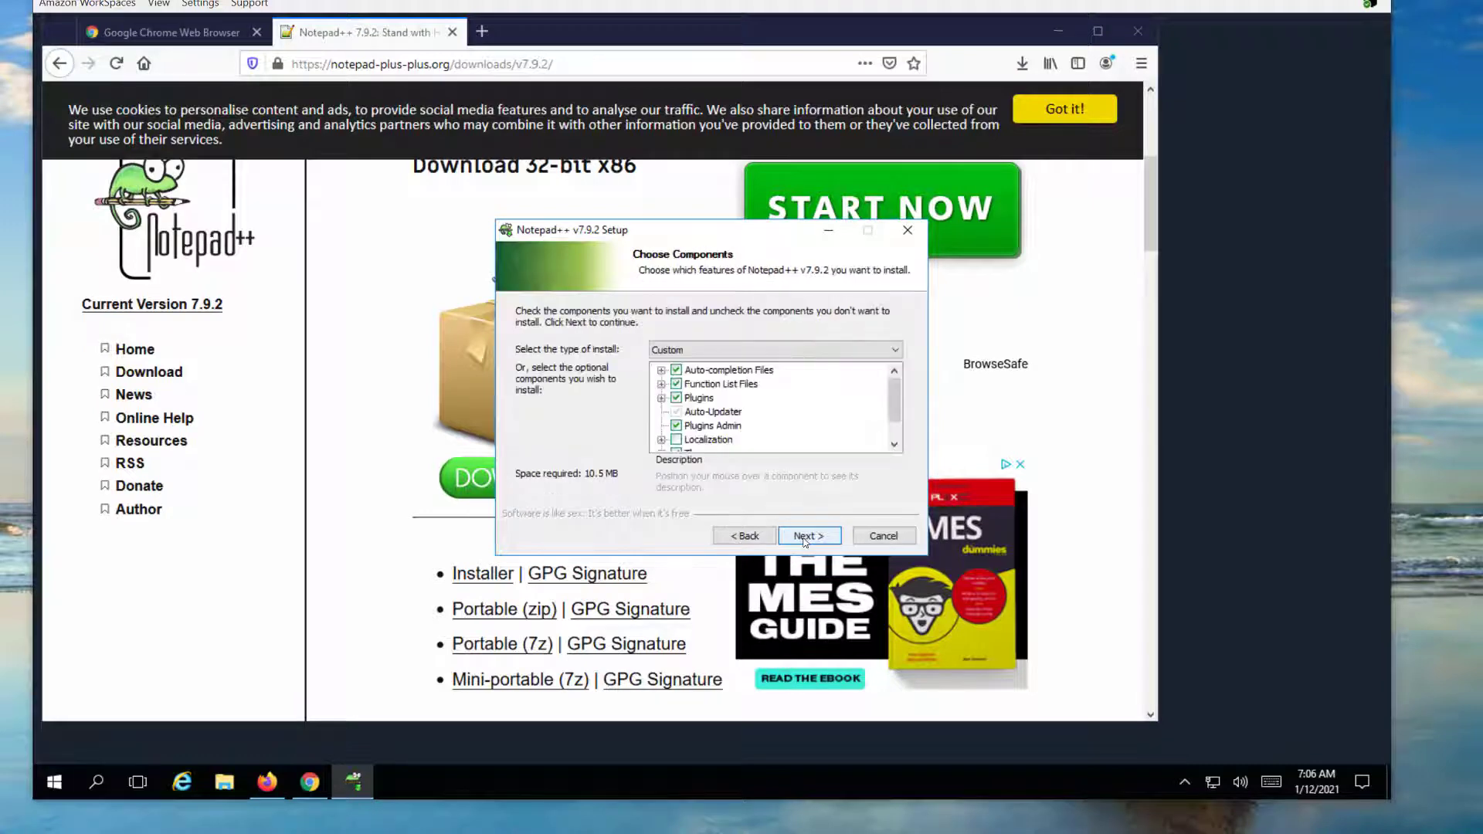
{"action": "left_click", "coordinate": [804, 540]}
{"action": "left_click", "coordinate": [804, 540]}
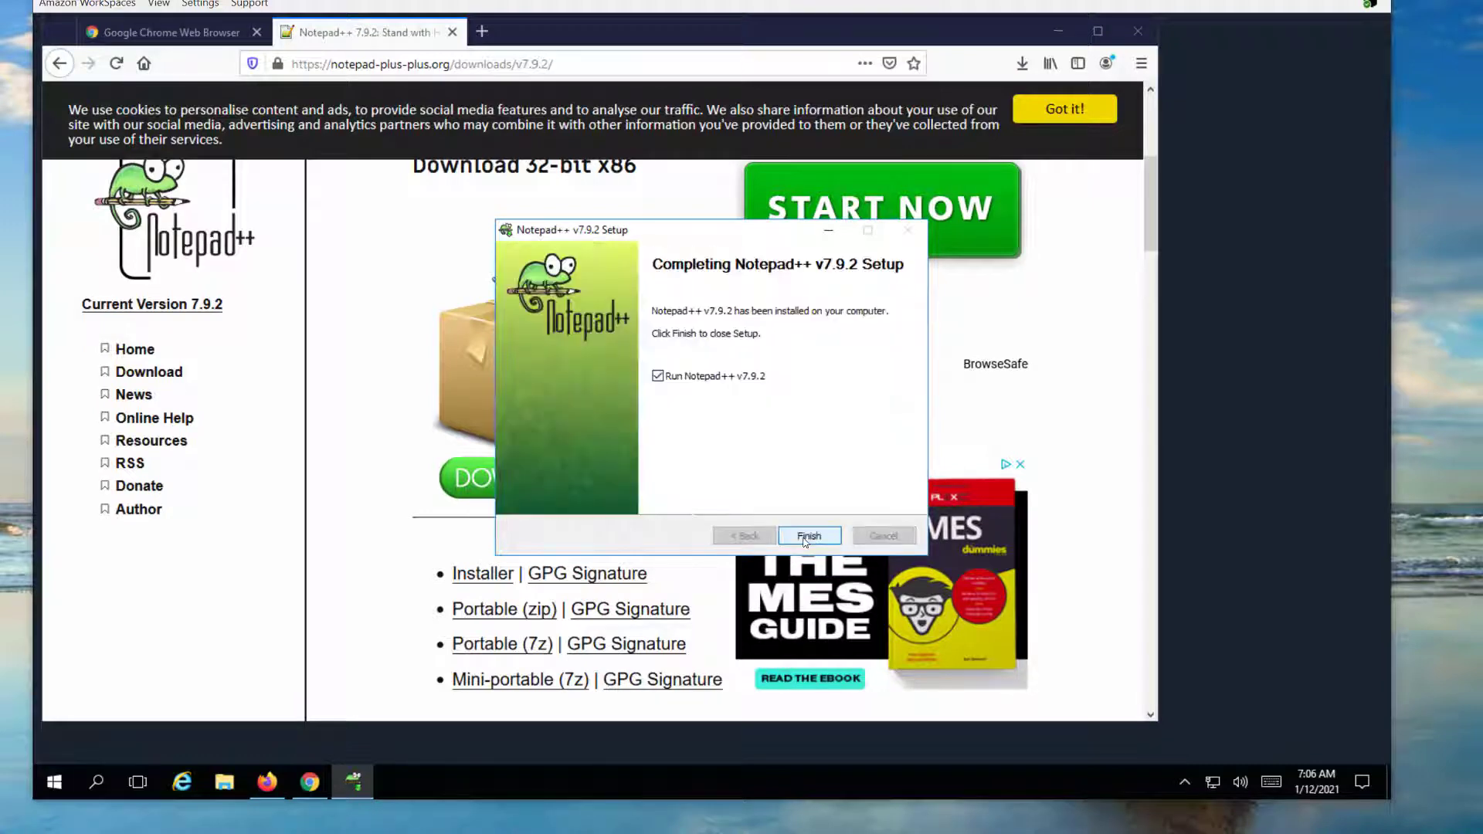
{"action": "left_click", "coordinate": [806, 536]}
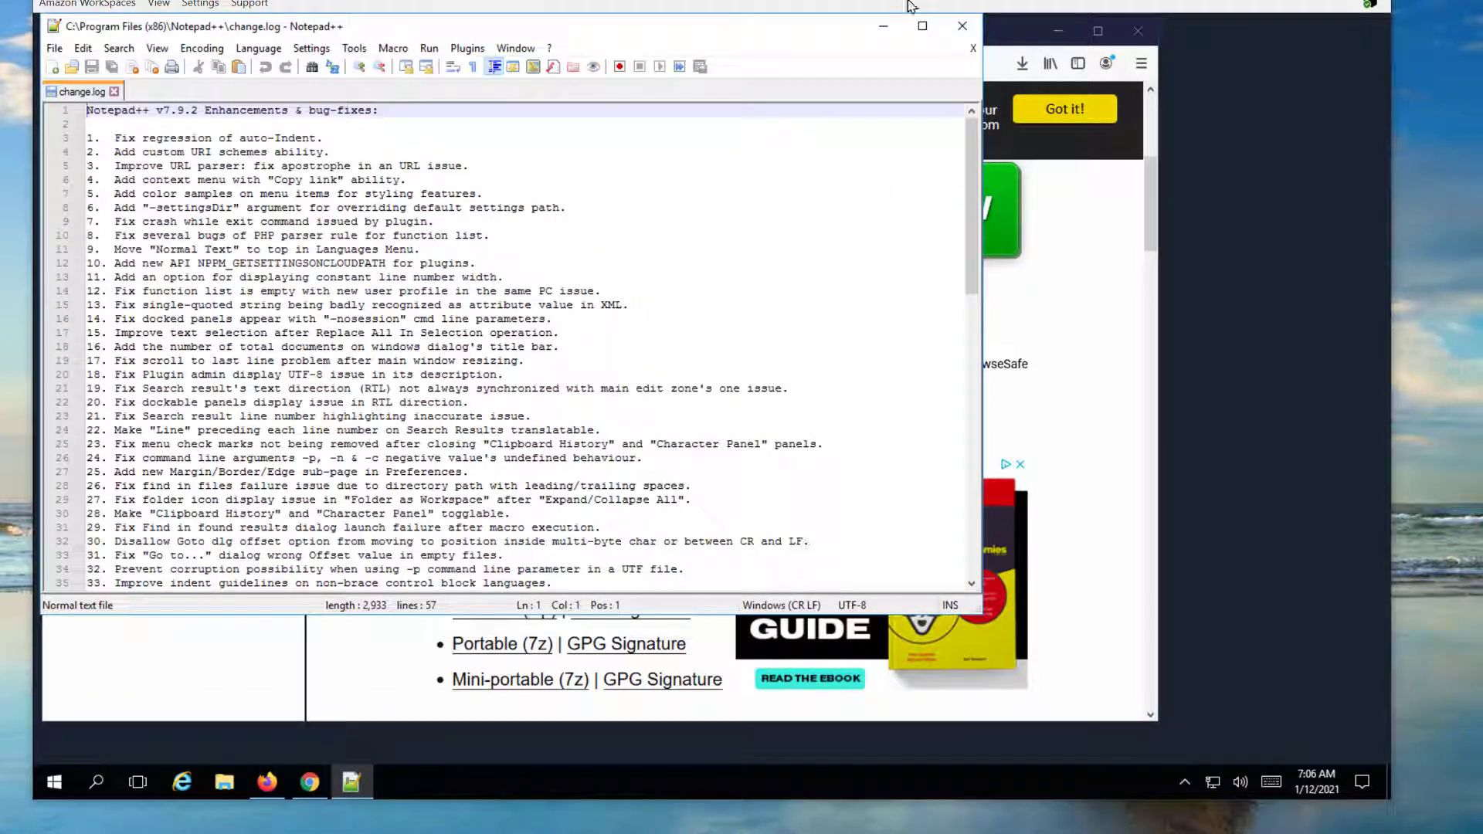
{"action": "left_click", "coordinate": [962, 26]}
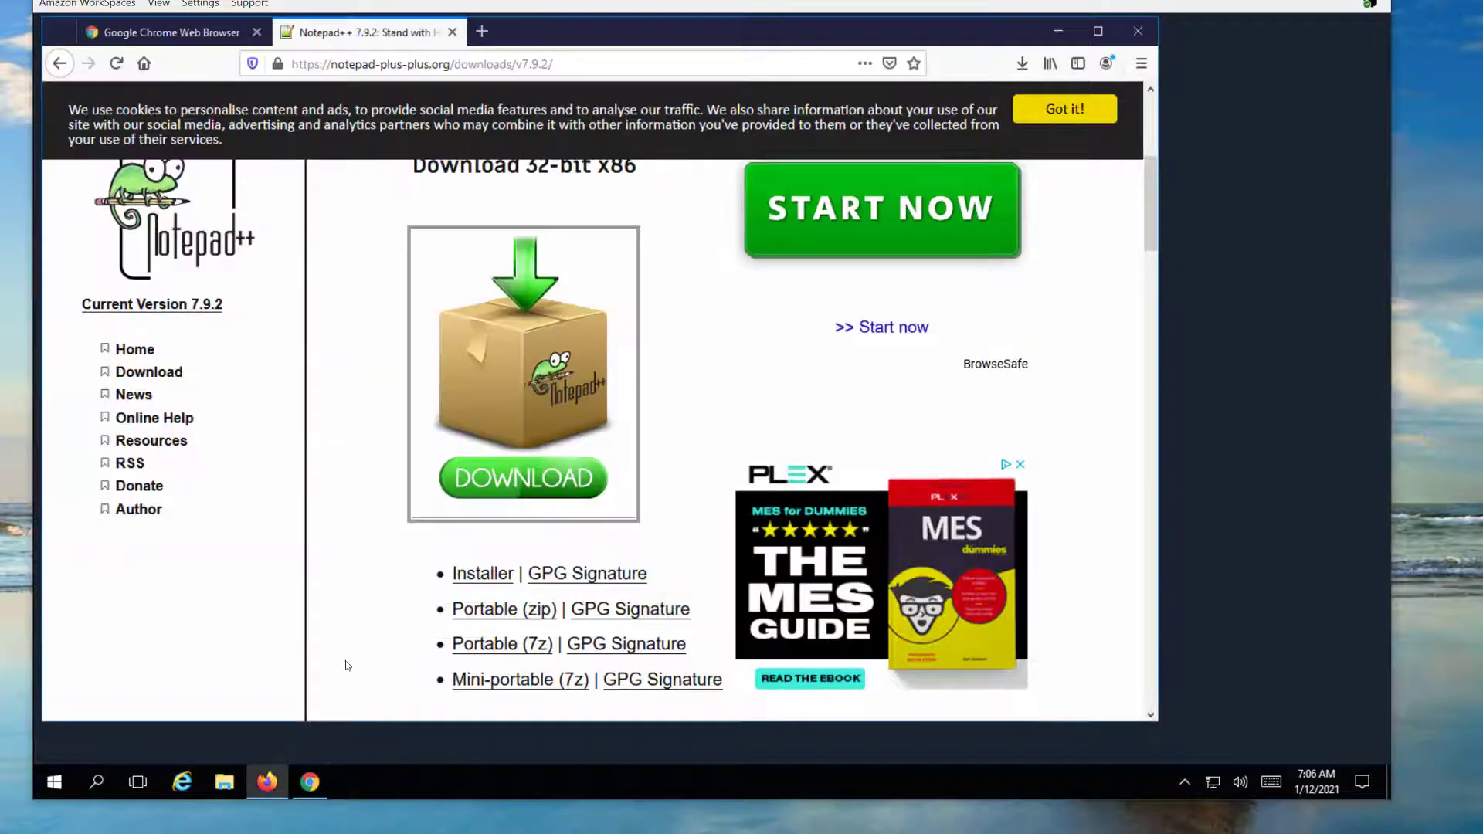
Open Chrome maximized, search 'google speed', and run Google's internet speed test
{"action": "left_click", "coordinate": [309, 782]}
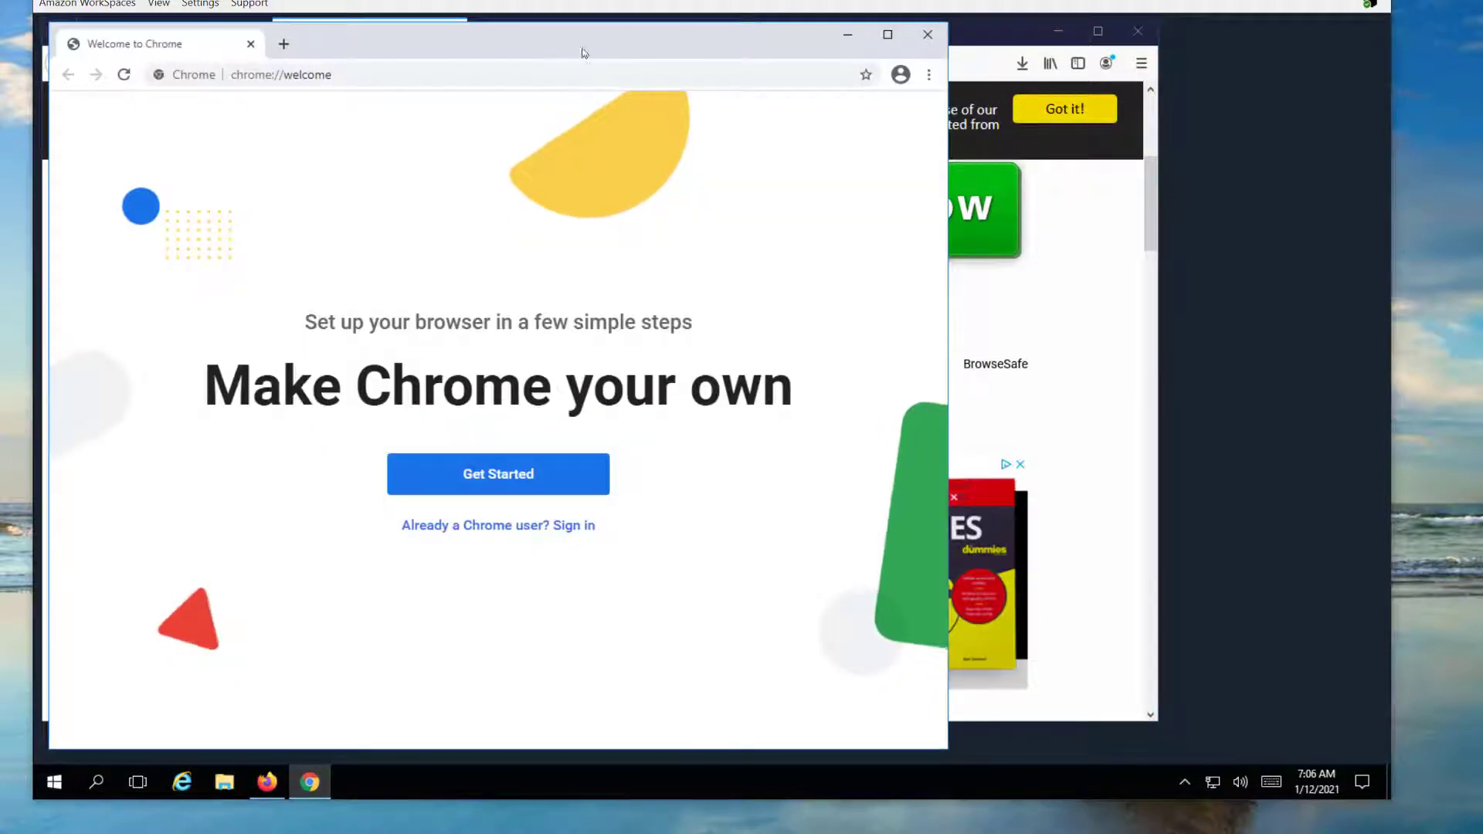
{"action": "double_click", "coordinate": [581, 51]}
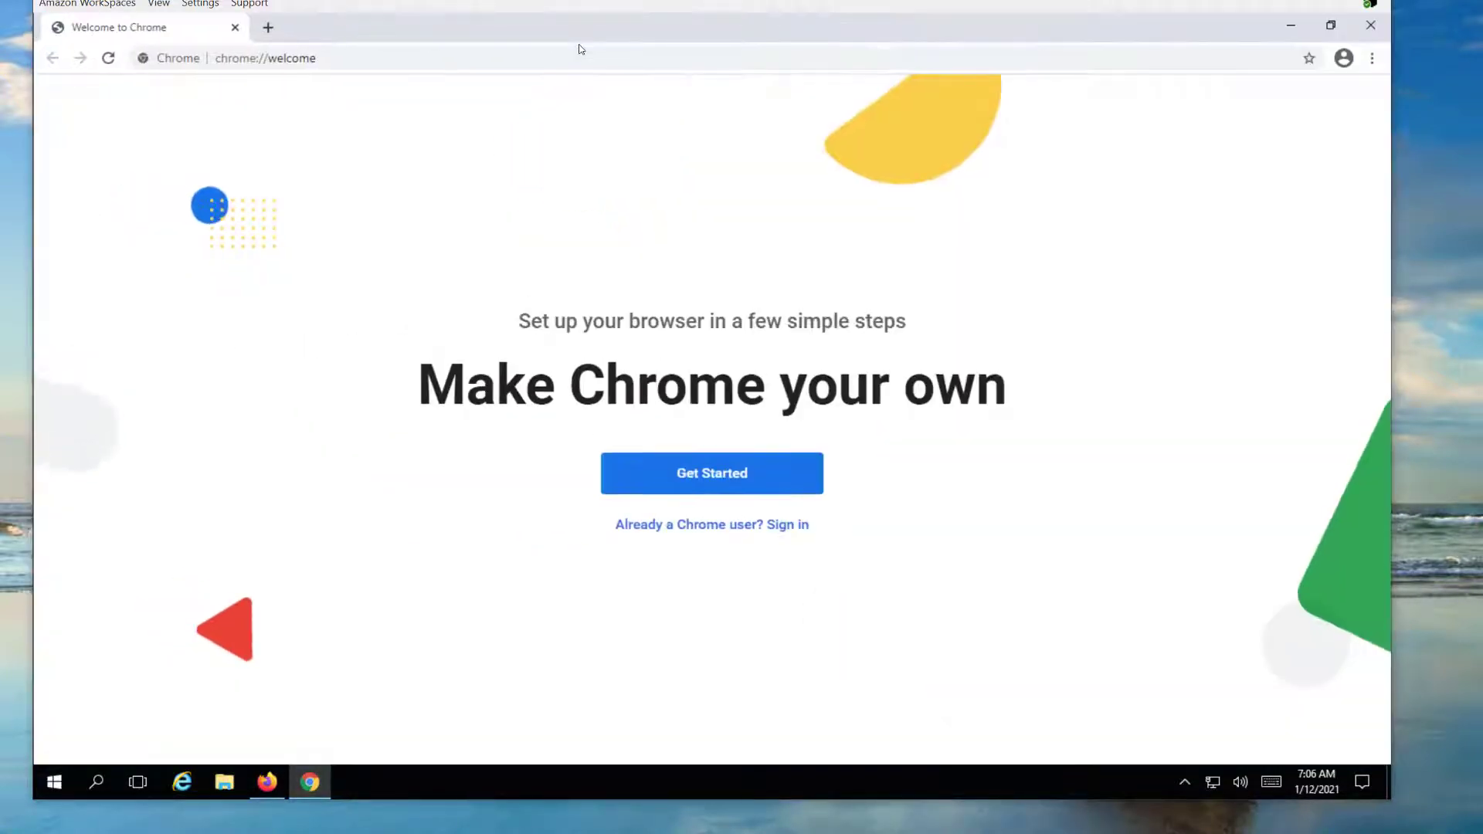
{"action": "left_click", "coordinate": [488, 59]}
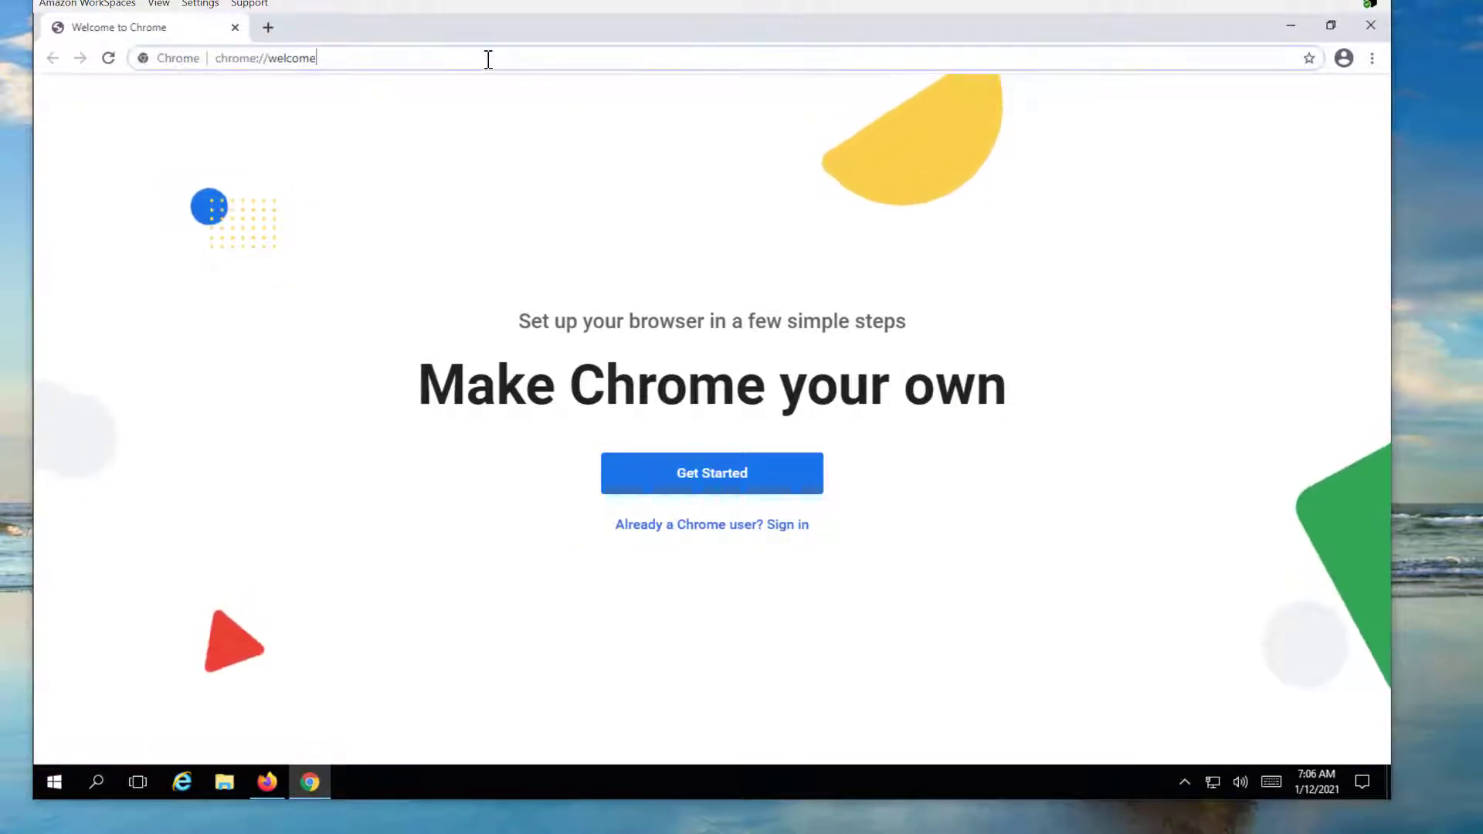
{"action": "key", "text": "ctrl+a"}
{"action": "type", "text": "goo"}
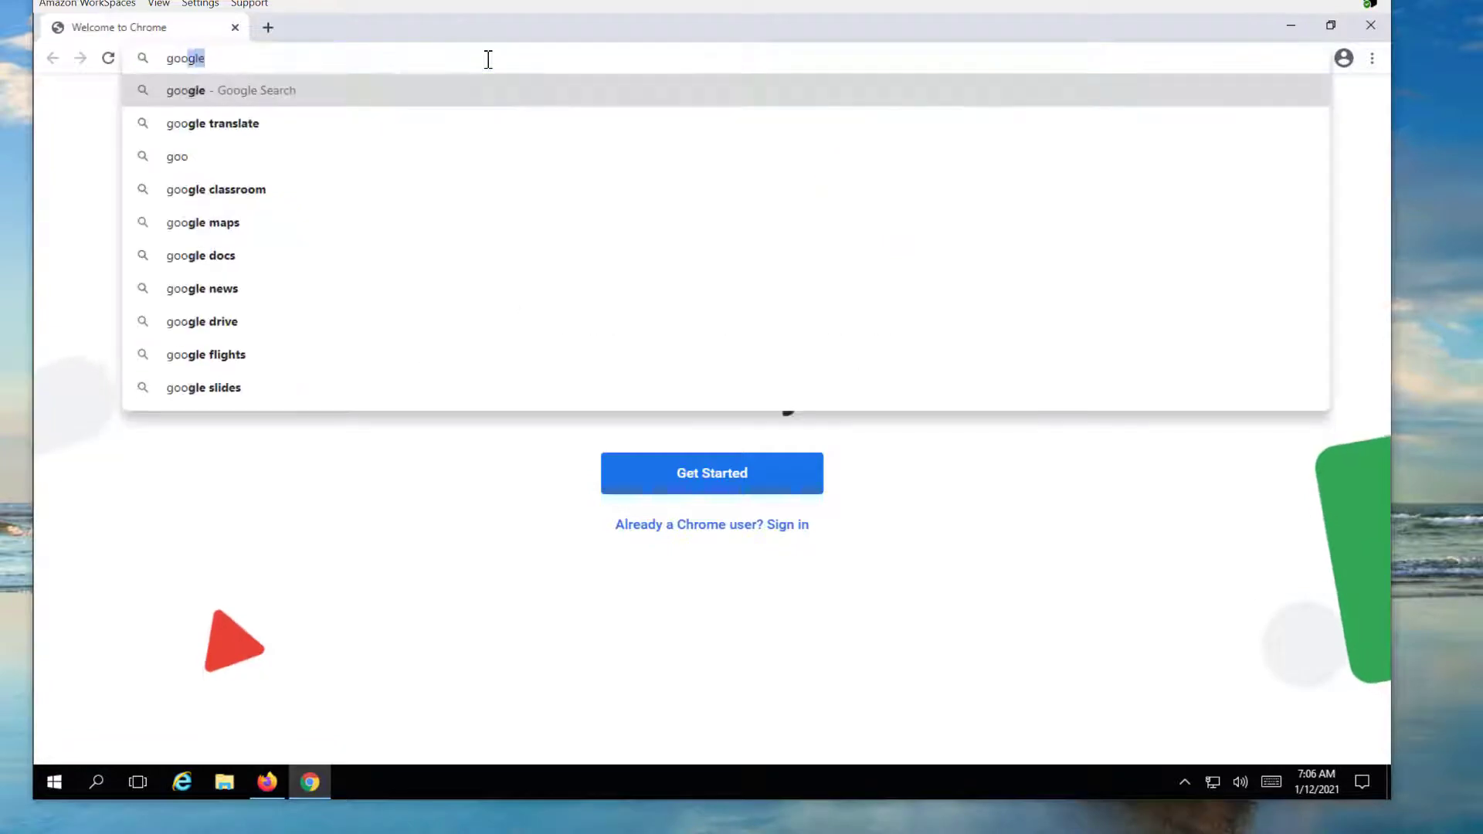
{"action": "type", "text": "gle speed"}
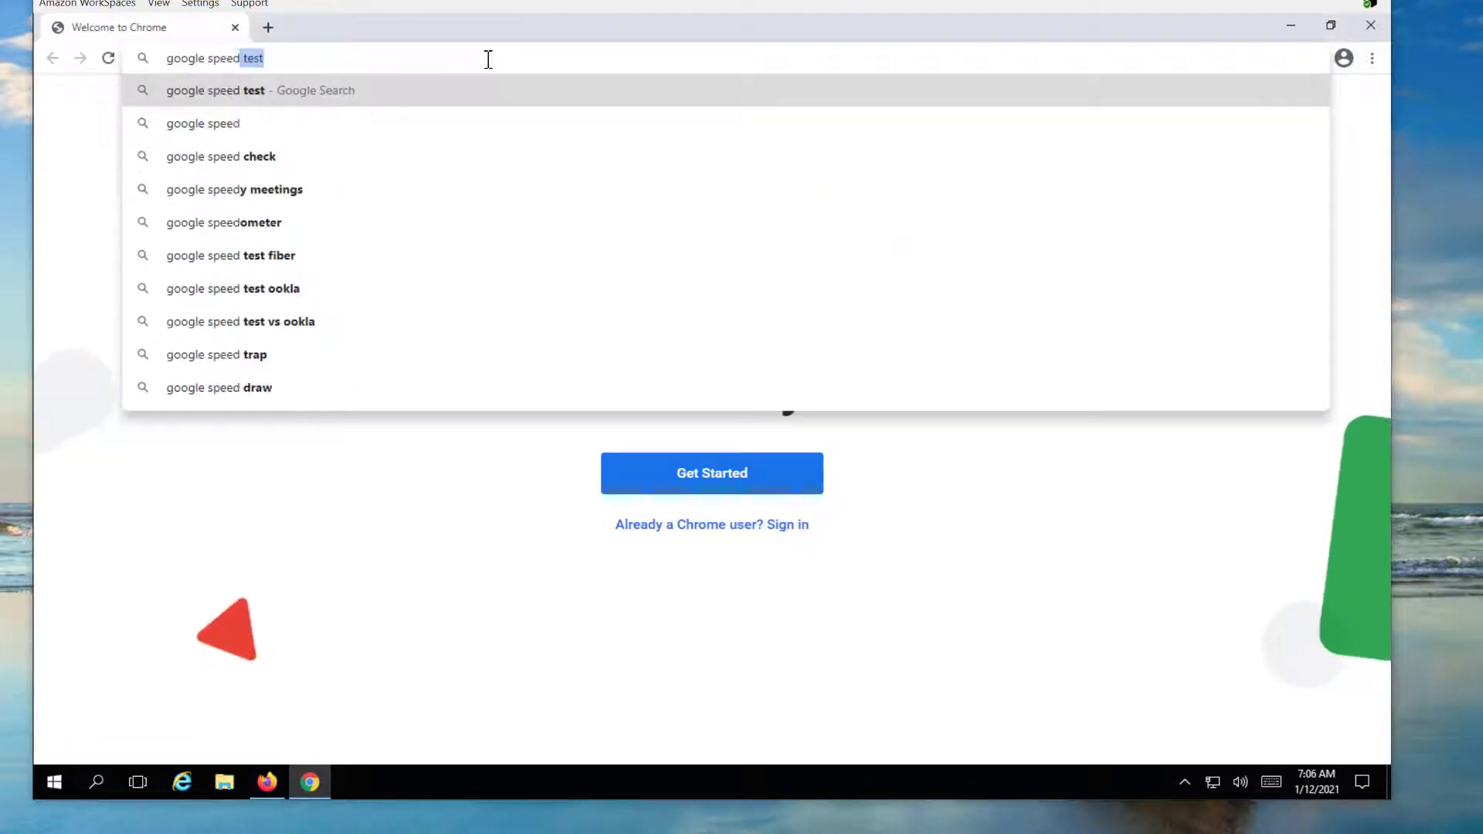
{"action": "key", "text": "Return"}
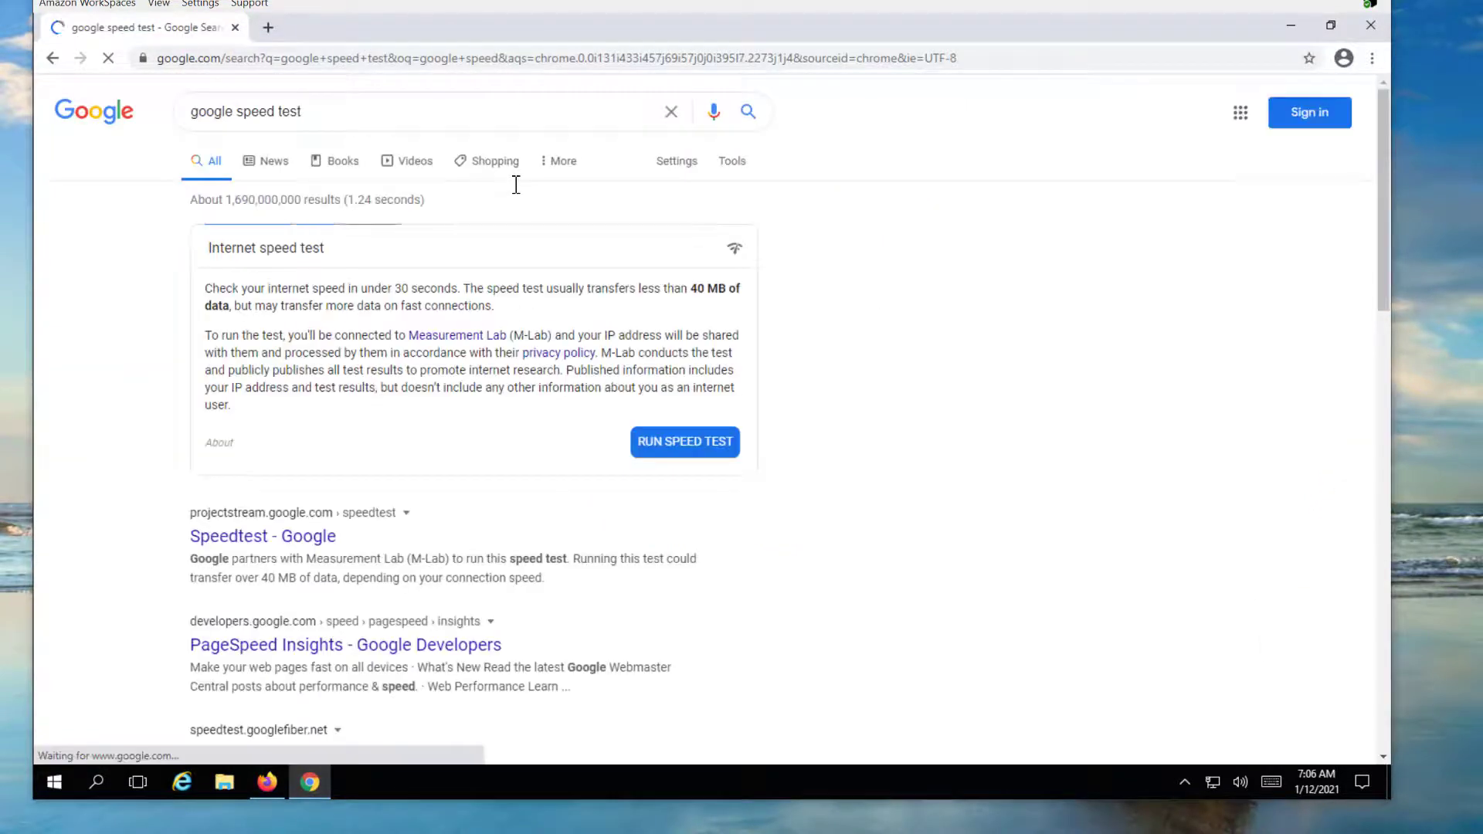
{"action": "left_click", "coordinate": [672, 443]}
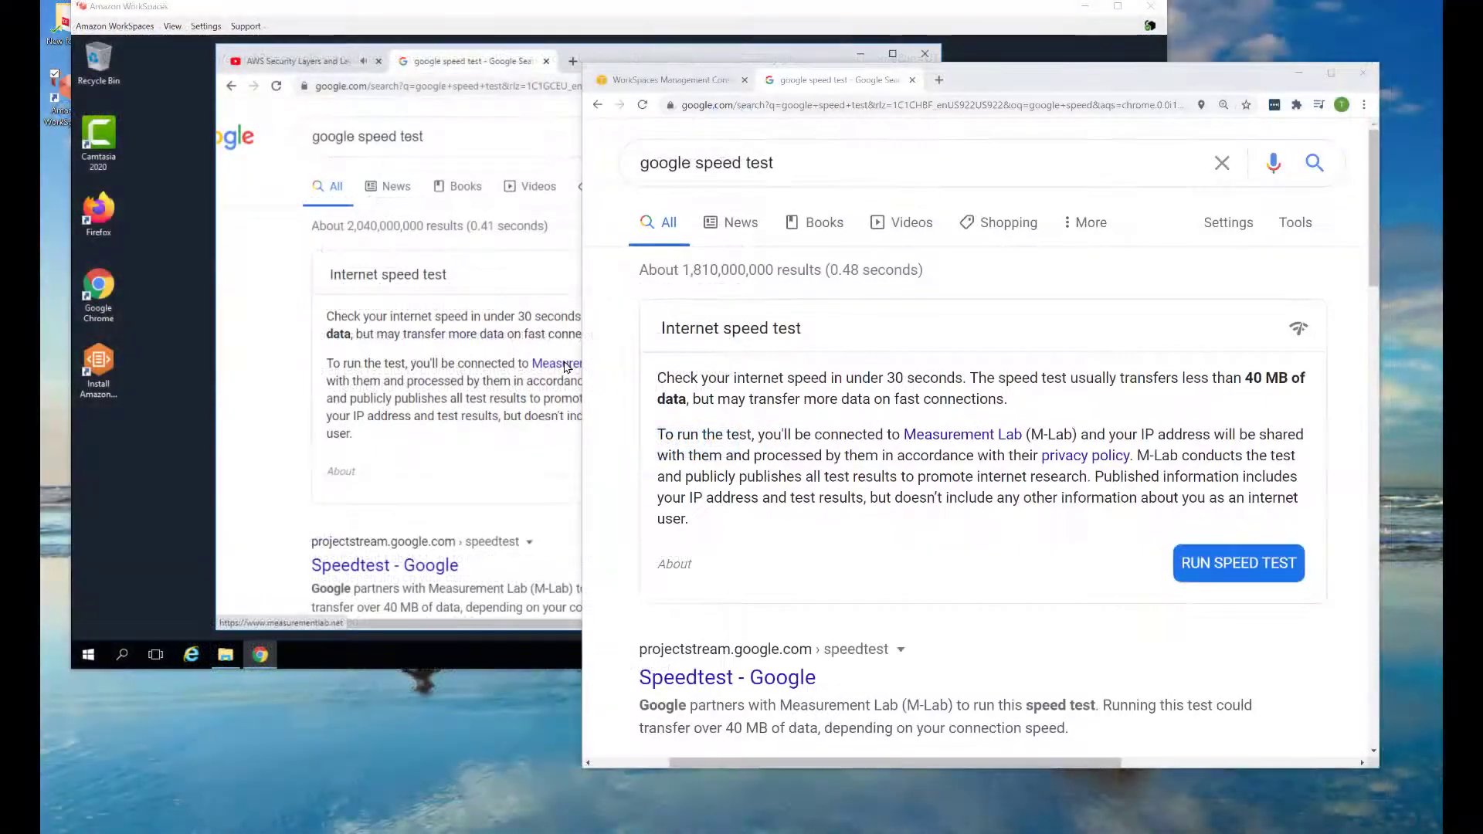
Start Google's speed test on both the local computer and inside the workspace
{"action": "left_click", "coordinate": [1228, 566]}
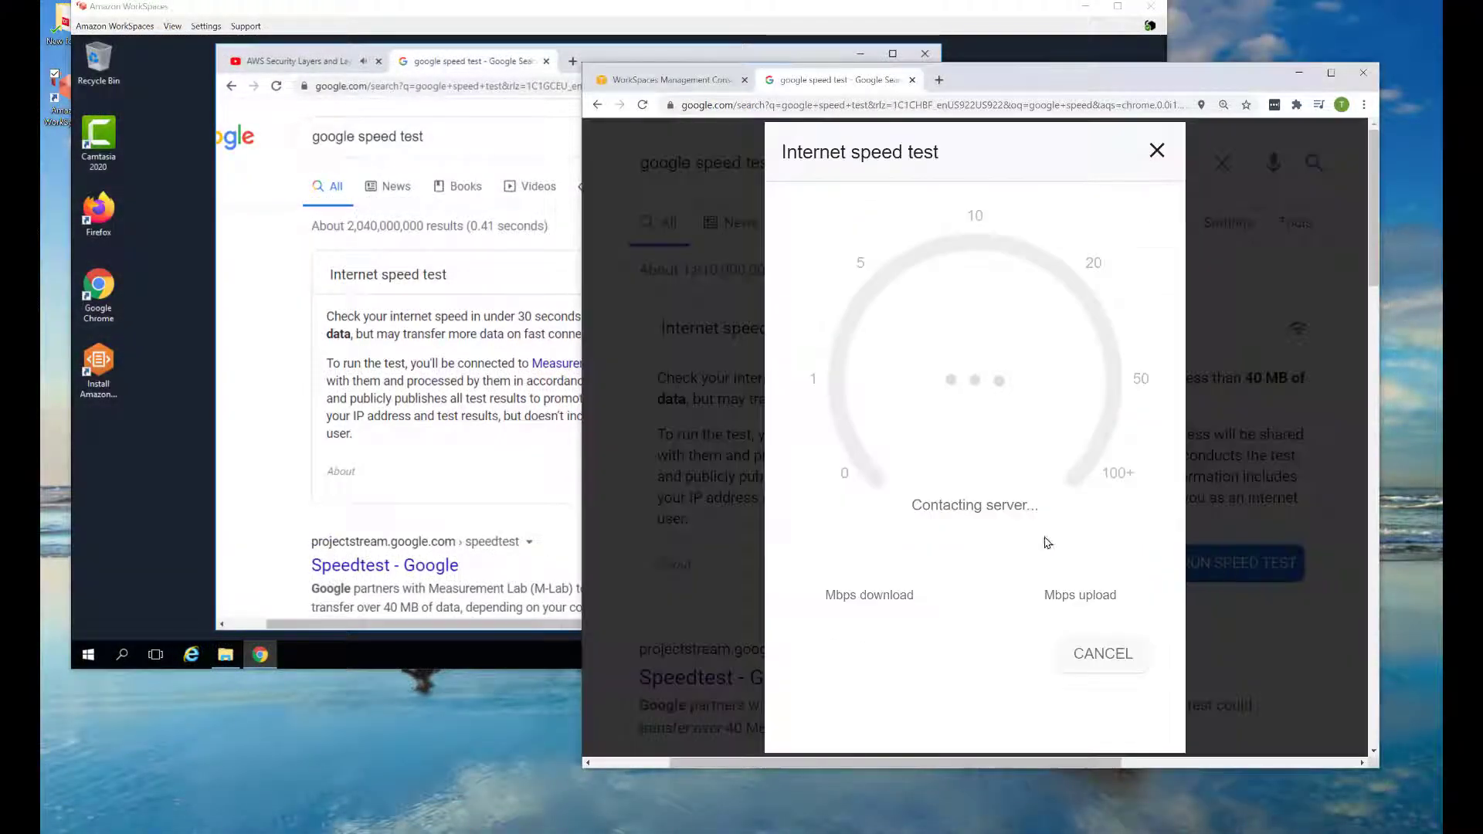
{"action": "left_click", "coordinate": [816, 467]}
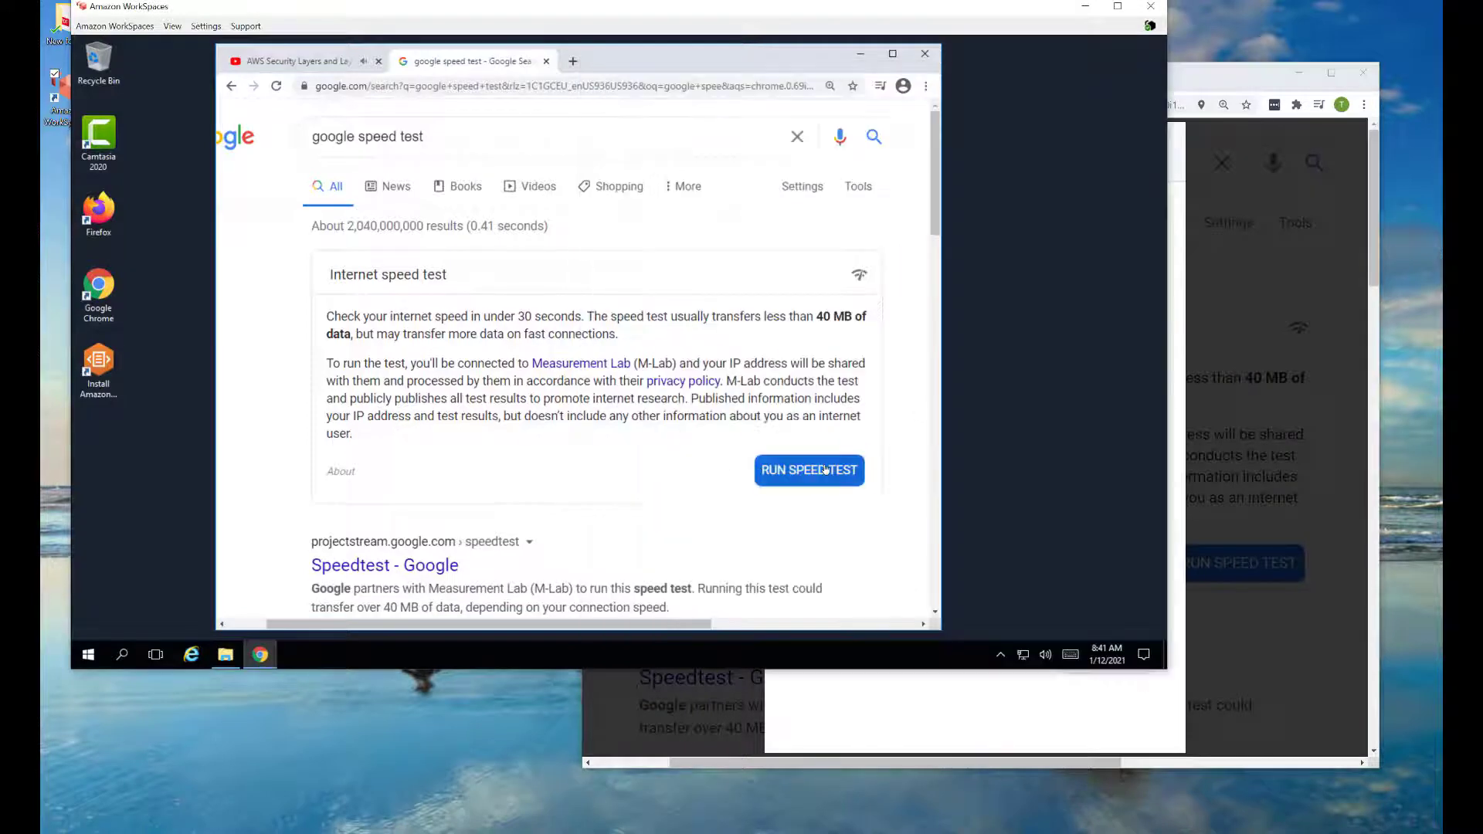
{"action": "left_click", "coordinate": [825, 469]}
{"action": "left_click", "coordinate": [998, 351]}
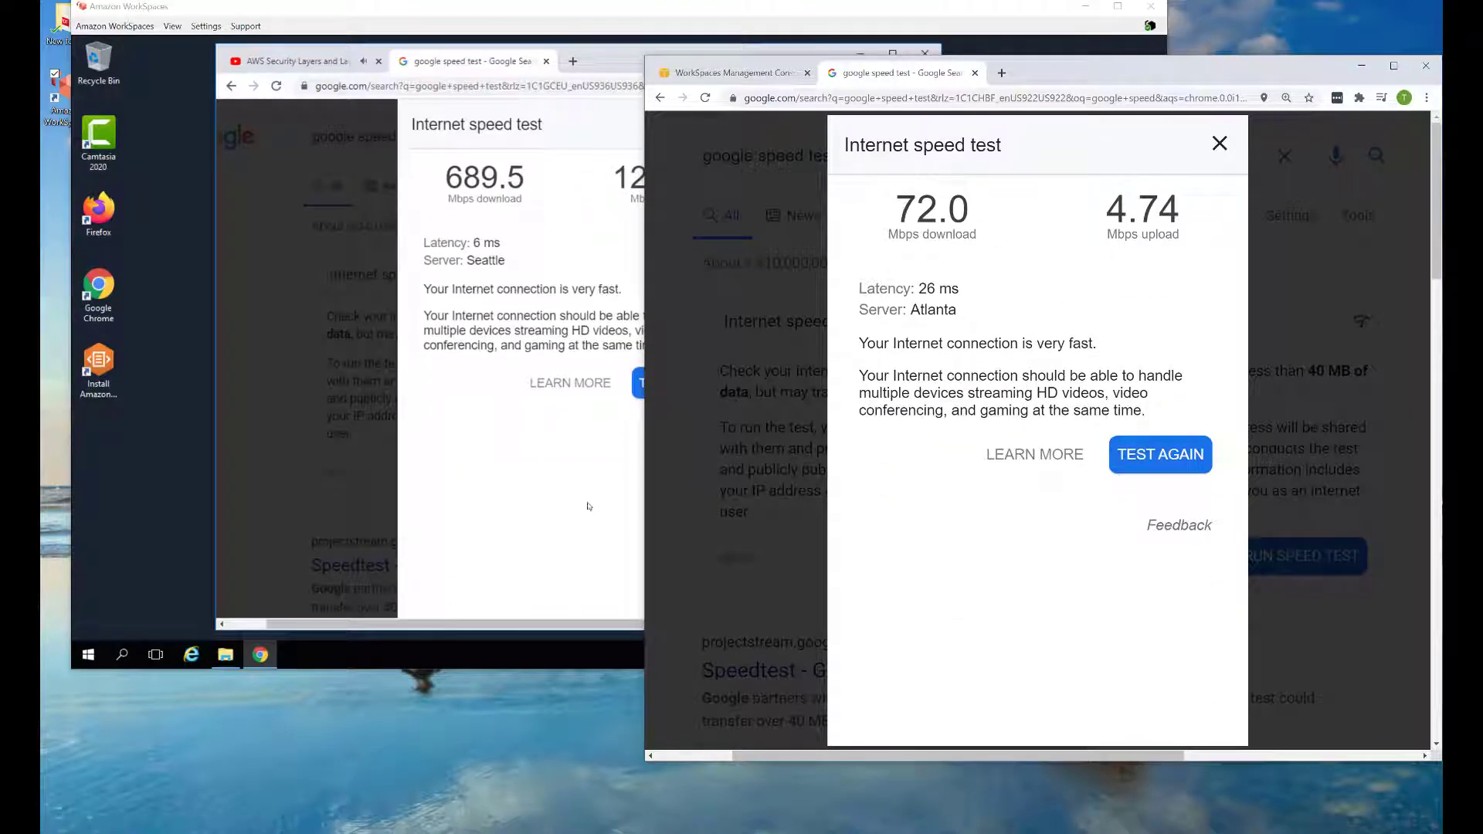
Compare the workspace's Seattle results (689.5/1223.4 Mbps) with the local Atlanta results (72.0/4.74 Mbps)
{"action": "left_click", "coordinate": [508, 420]}
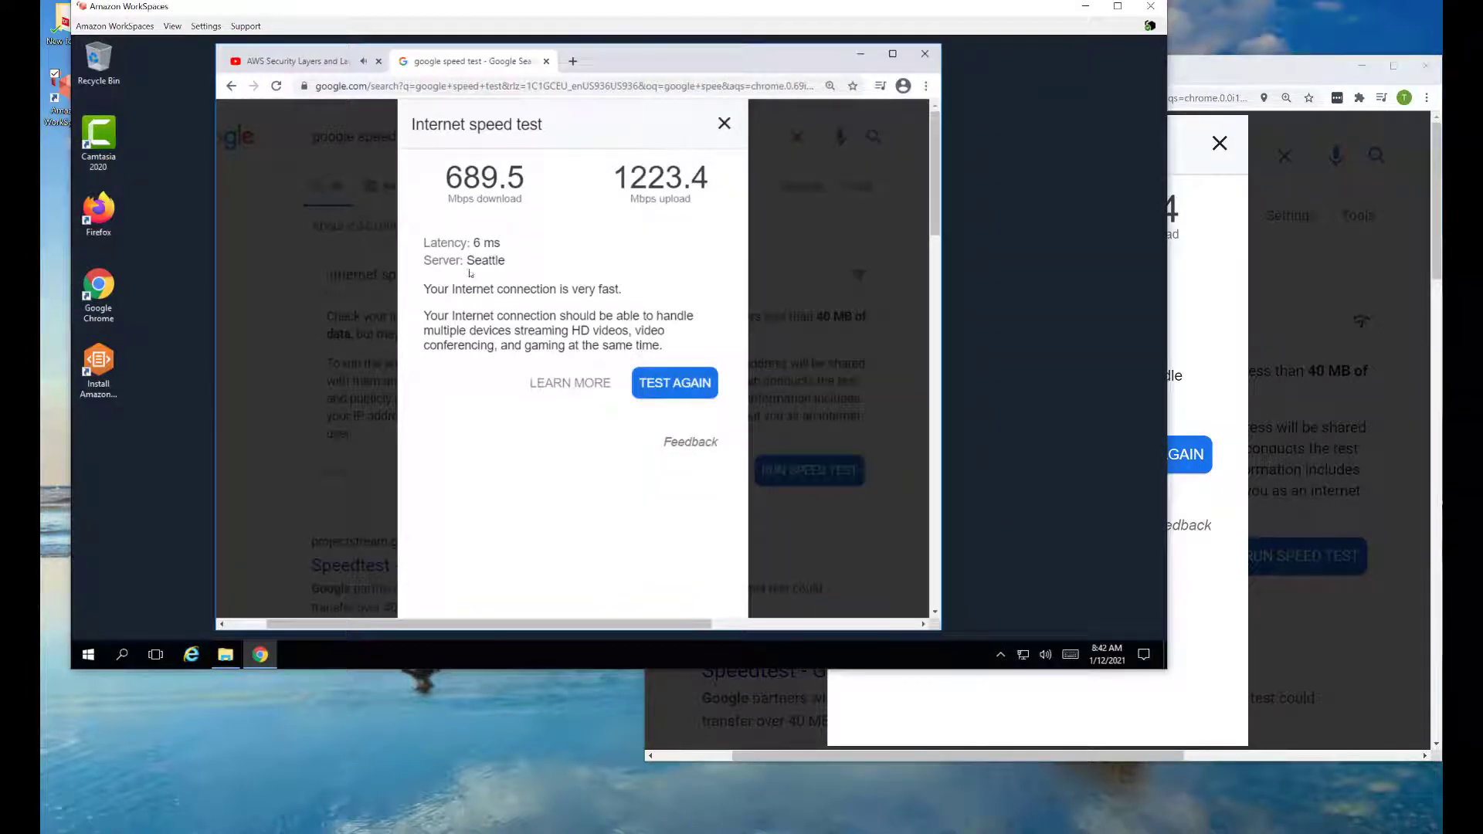
{"action": "left_click", "coordinate": [1217, 182]}
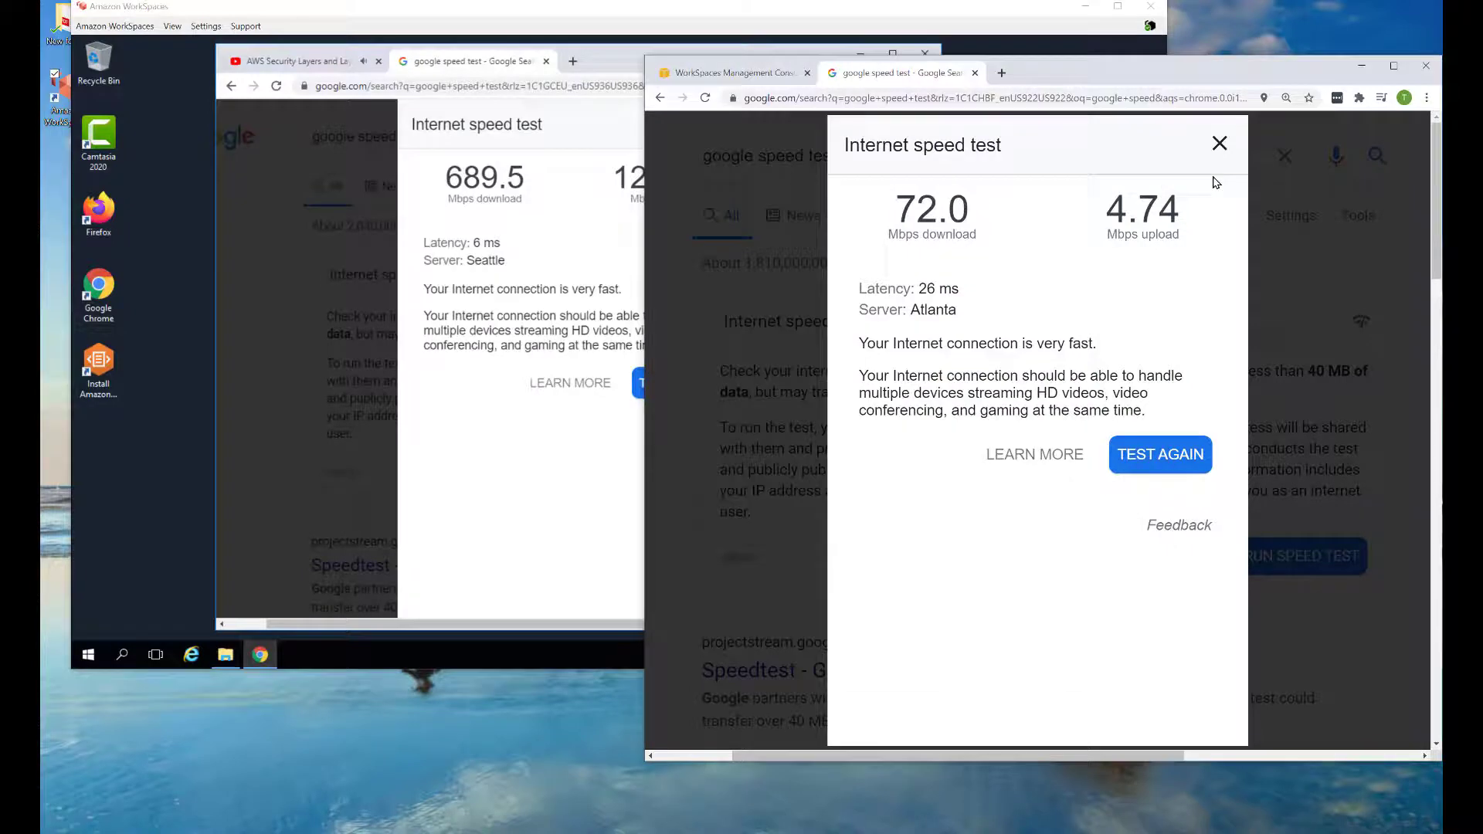
{"action": "left_click", "coordinate": [537, 483]}
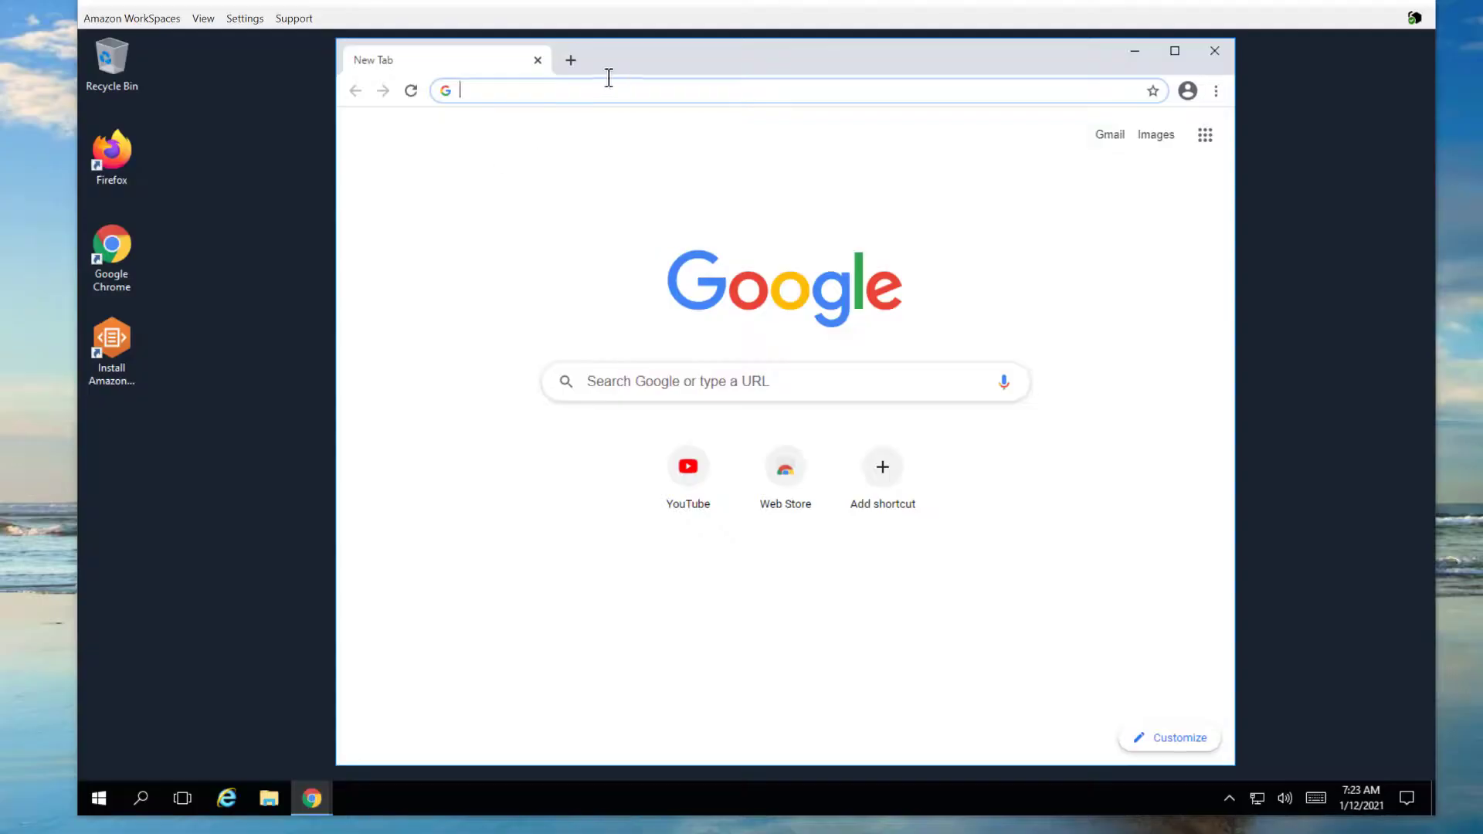
Search 'camtasia download' and download the Windows free trial of Camtasia from TechSmith
{"action": "type", "text": "cam"}
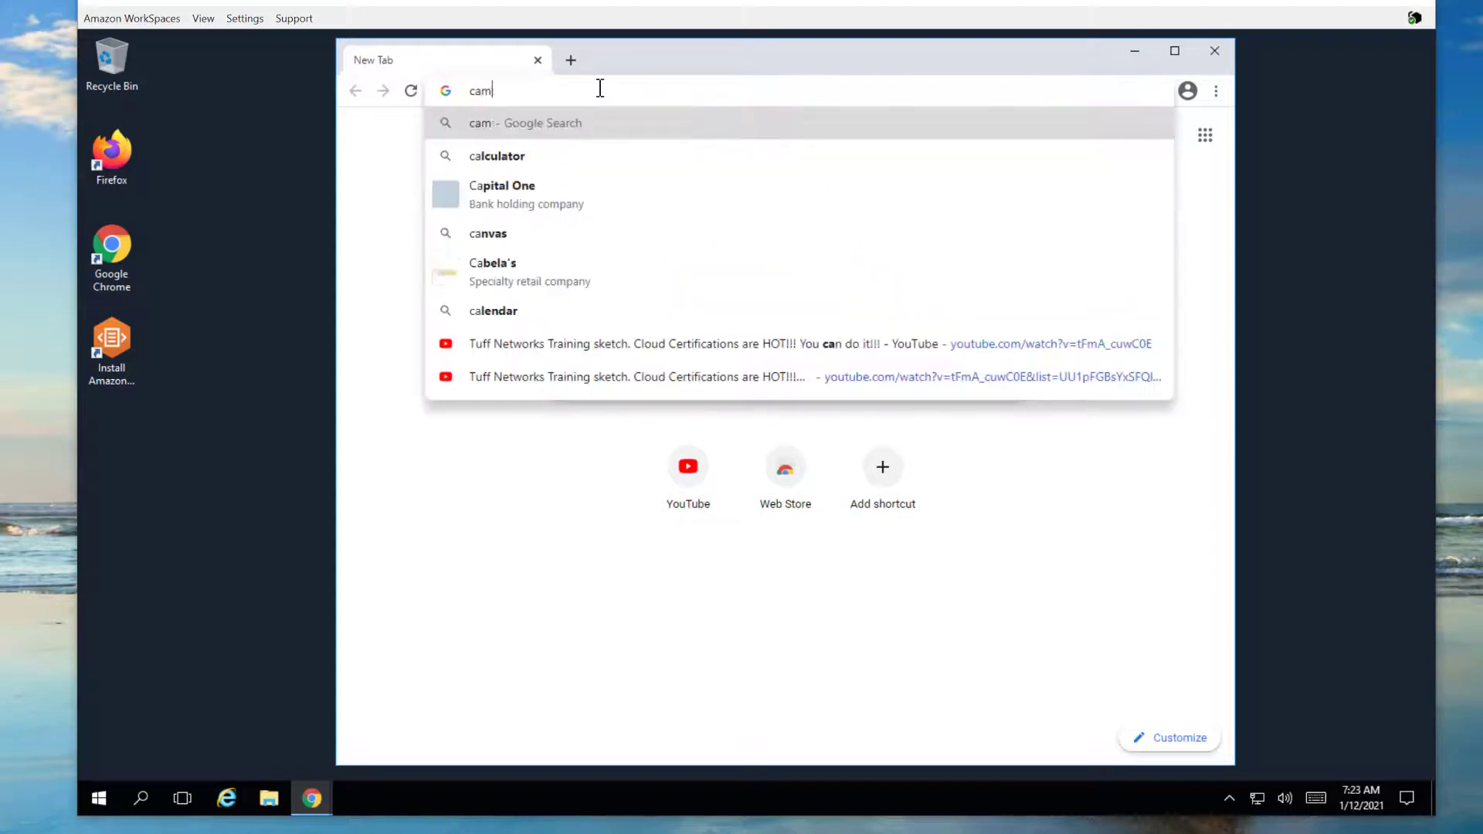
{"action": "type", "text": "tasia download"}
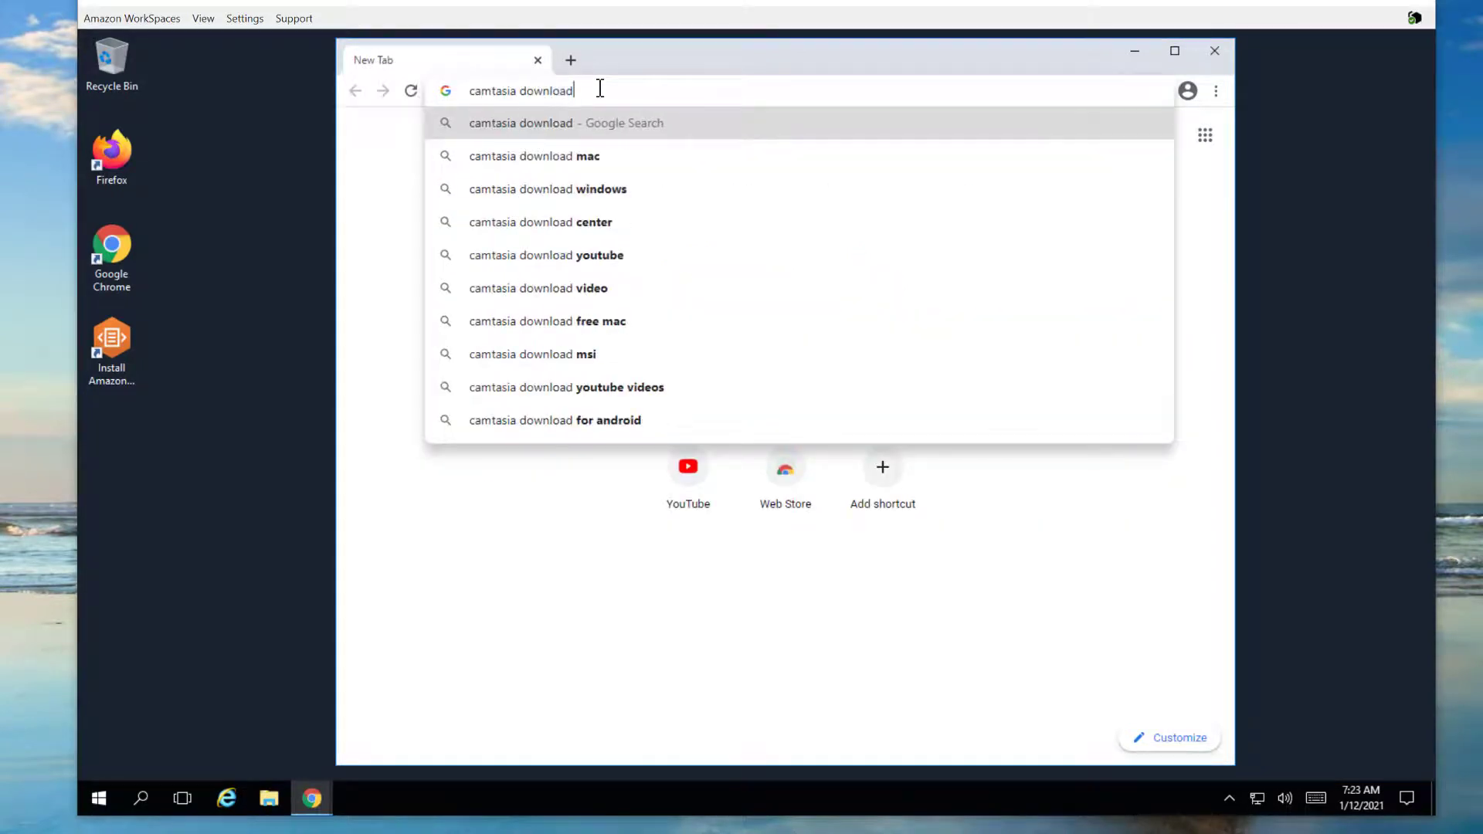
{"action": "key", "text": "Return"}
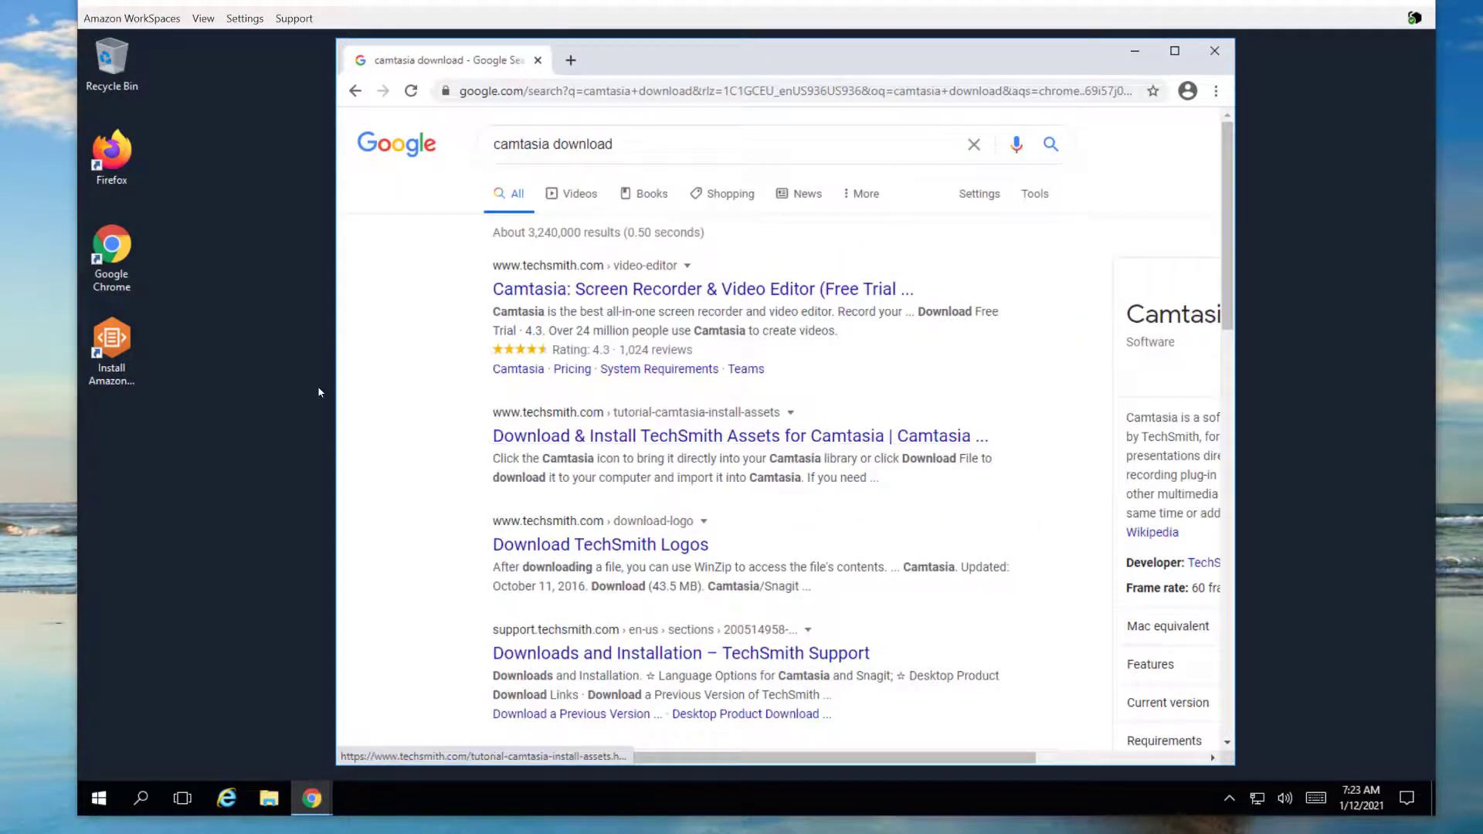
{"action": "left_click", "coordinate": [565, 296]}
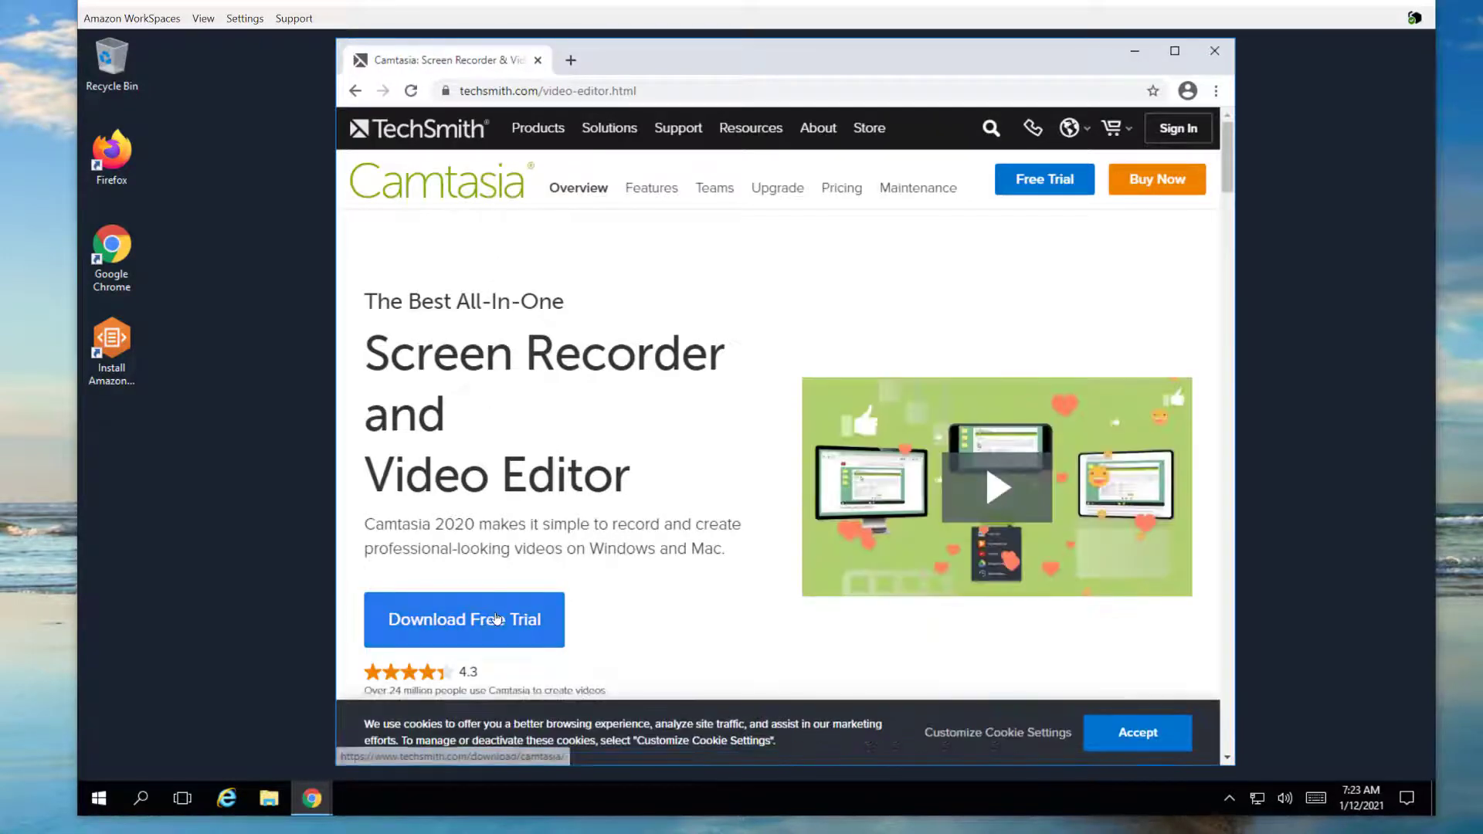
{"action": "left_click", "coordinate": [495, 620]}
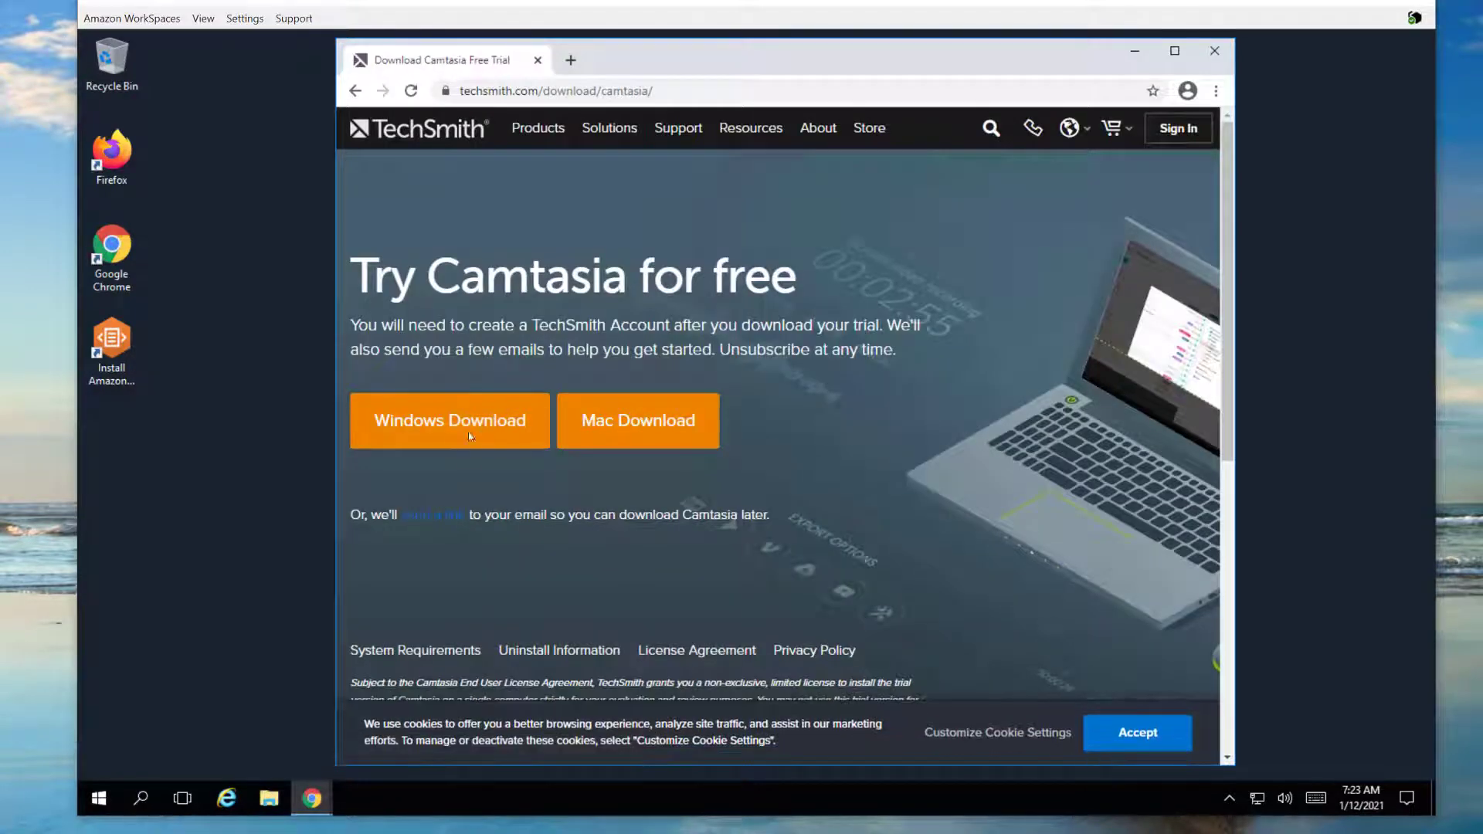
{"action": "left_click", "coordinate": [460, 442]}
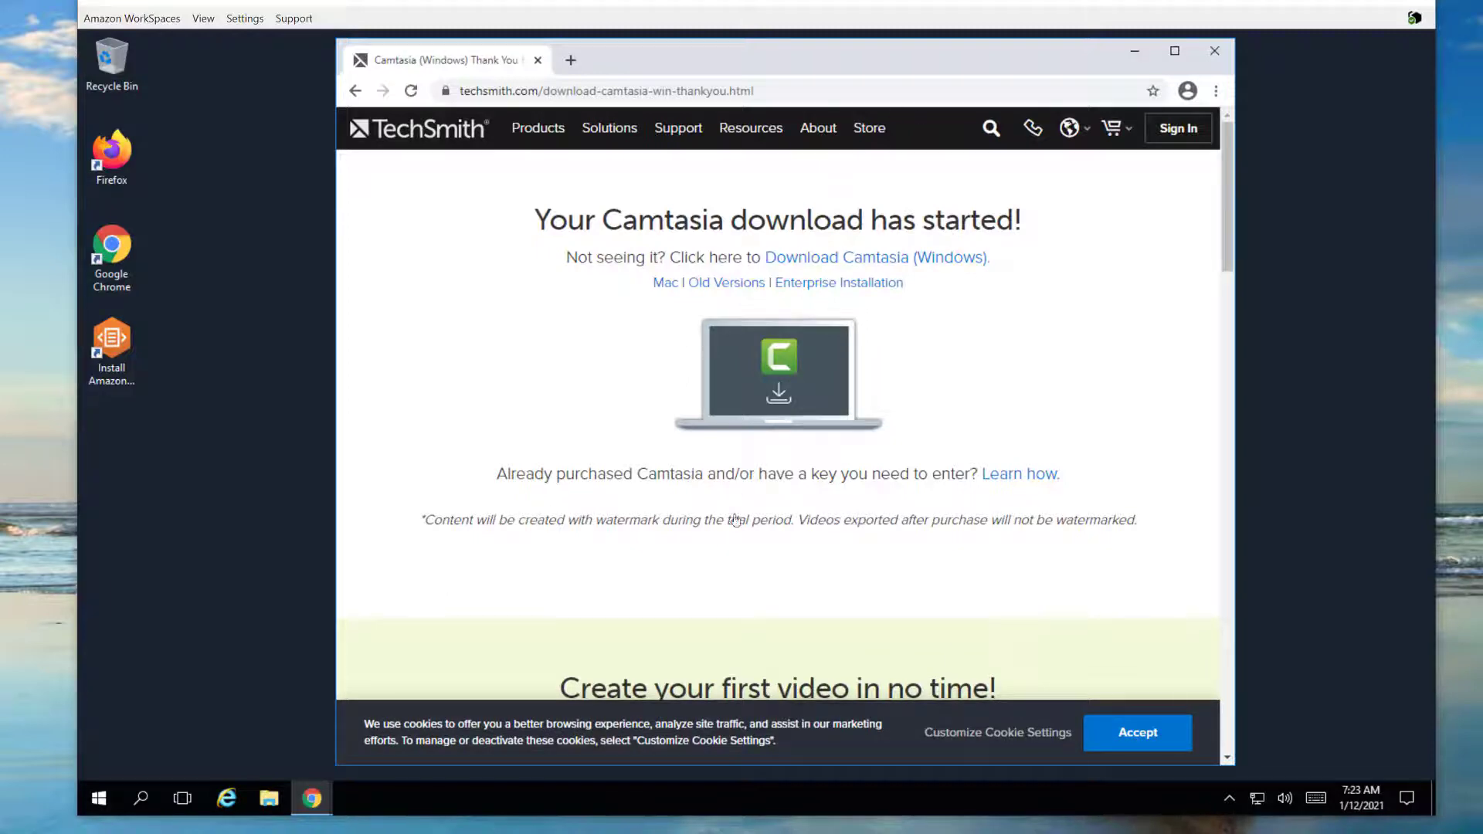
Install Camtasia 2020 in English, accepting the license and approving admin changes, then finish
{"action": "left_click", "coordinate": [796, 434]}
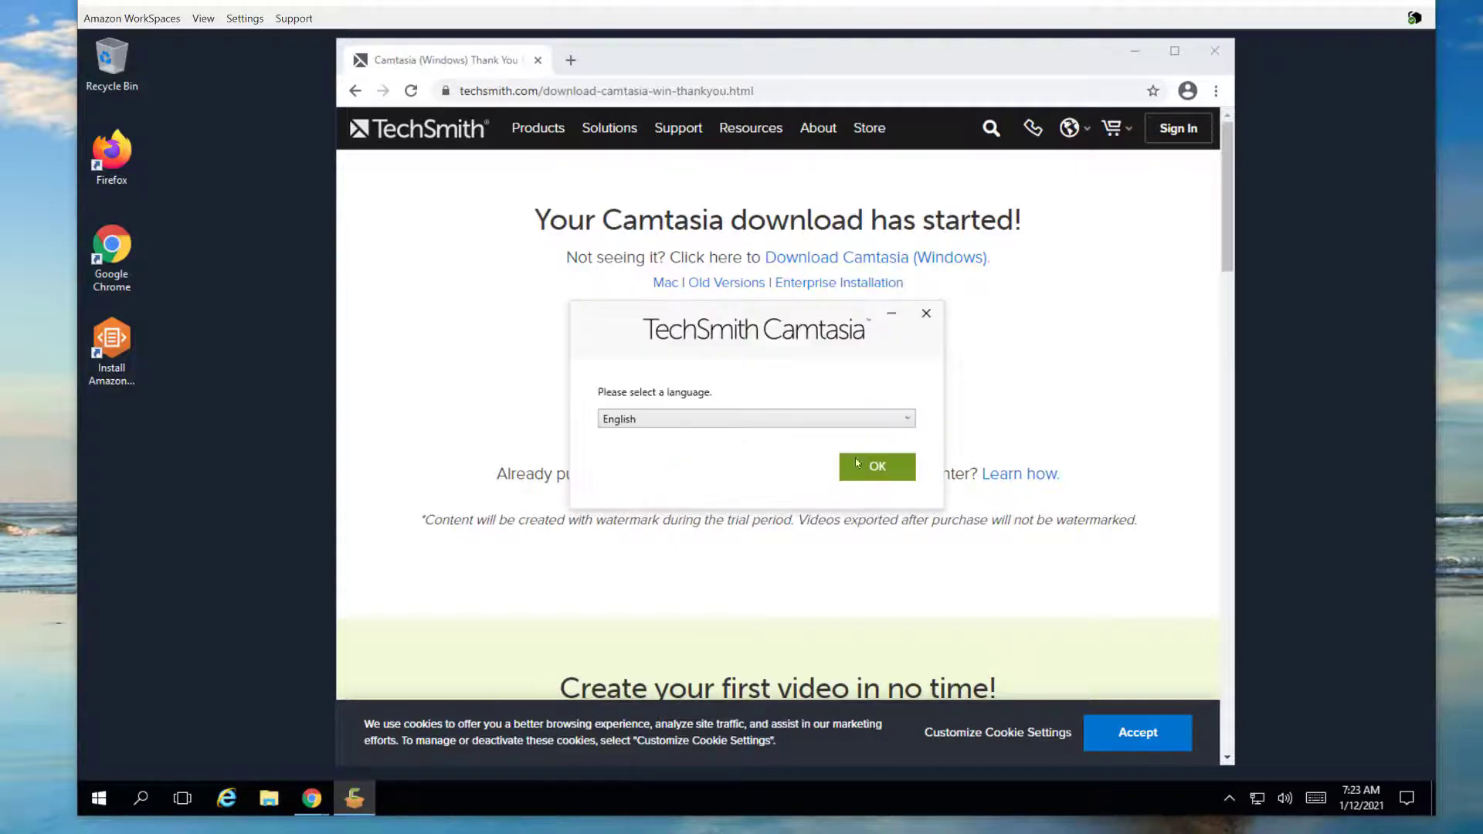
{"action": "left_click", "coordinate": [885, 467]}
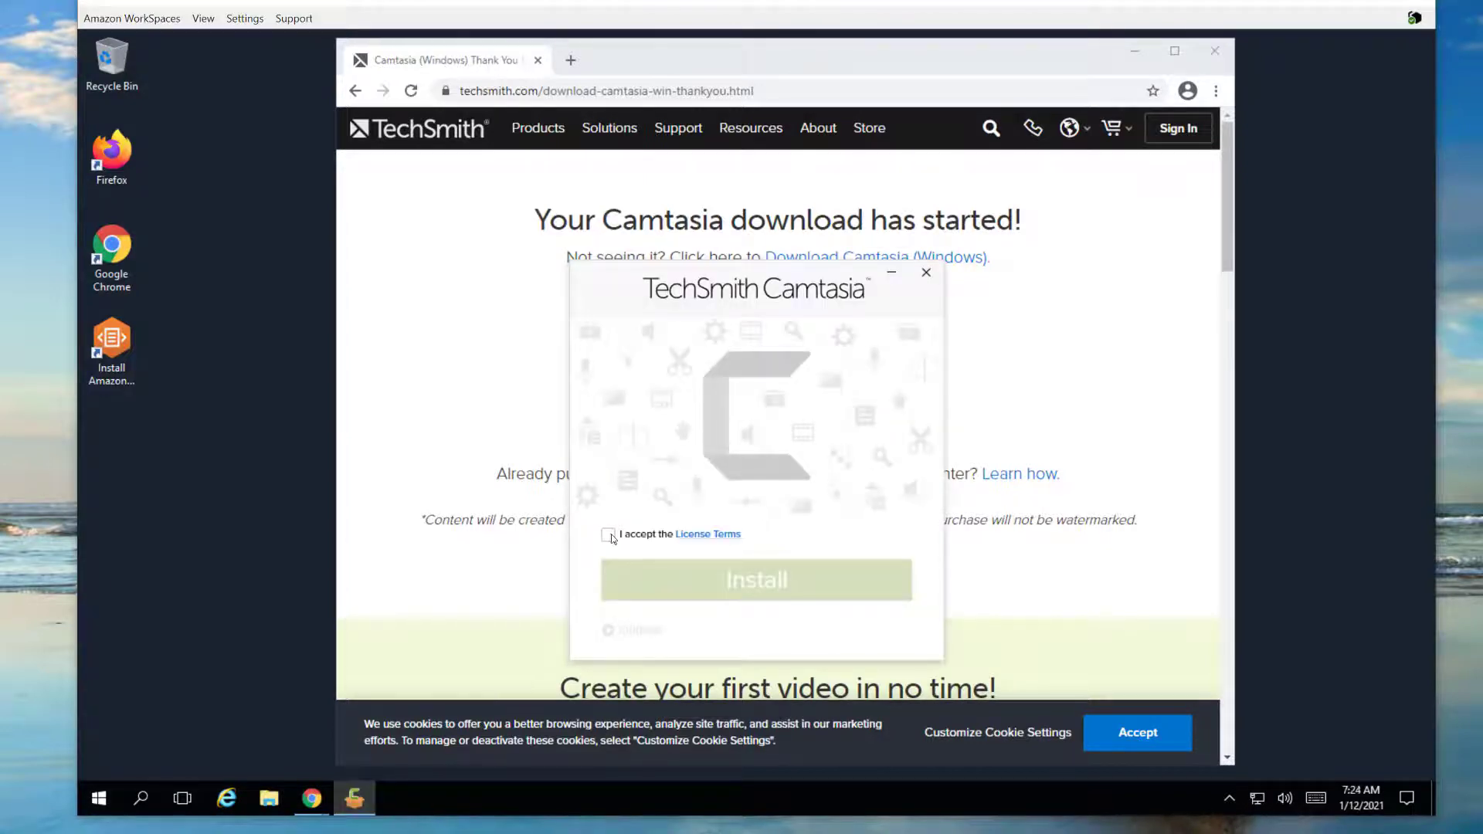
{"action": "left_click", "coordinate": [743, 567]}
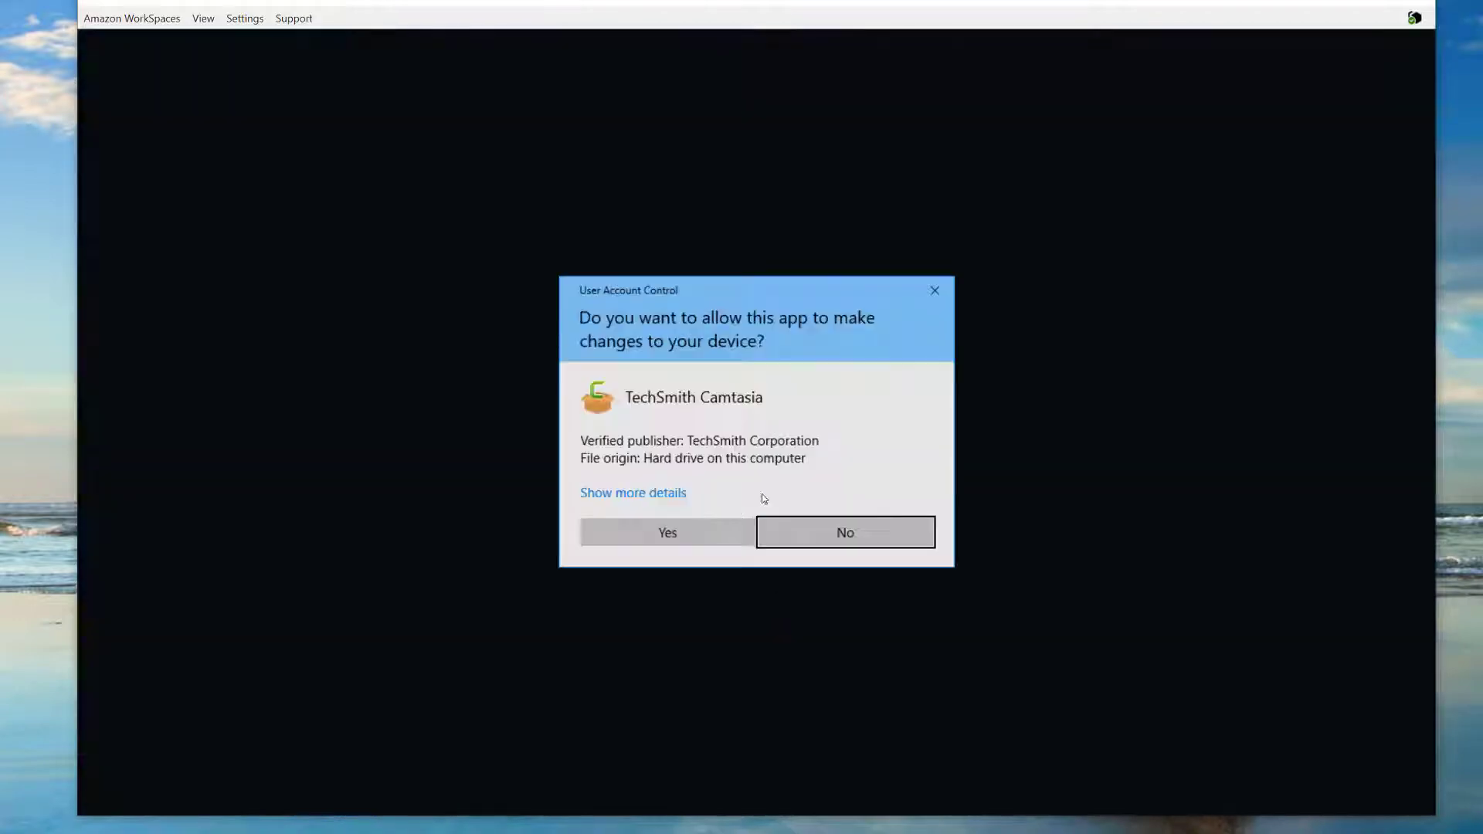
{"action": "left_click", "coordinate": [695, 543]}
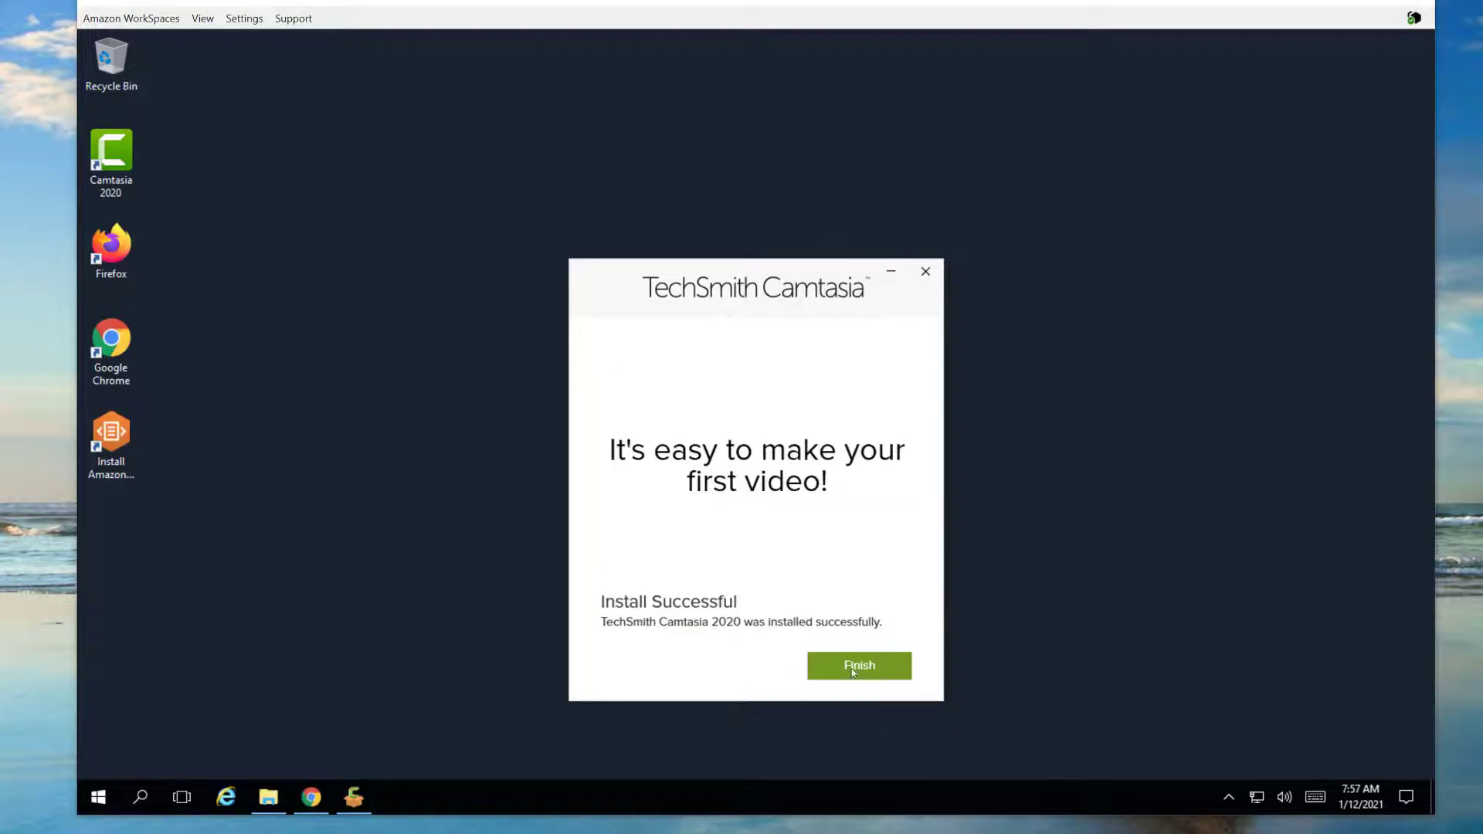
{"action": "left_click", "coordinate": [851, 669]}
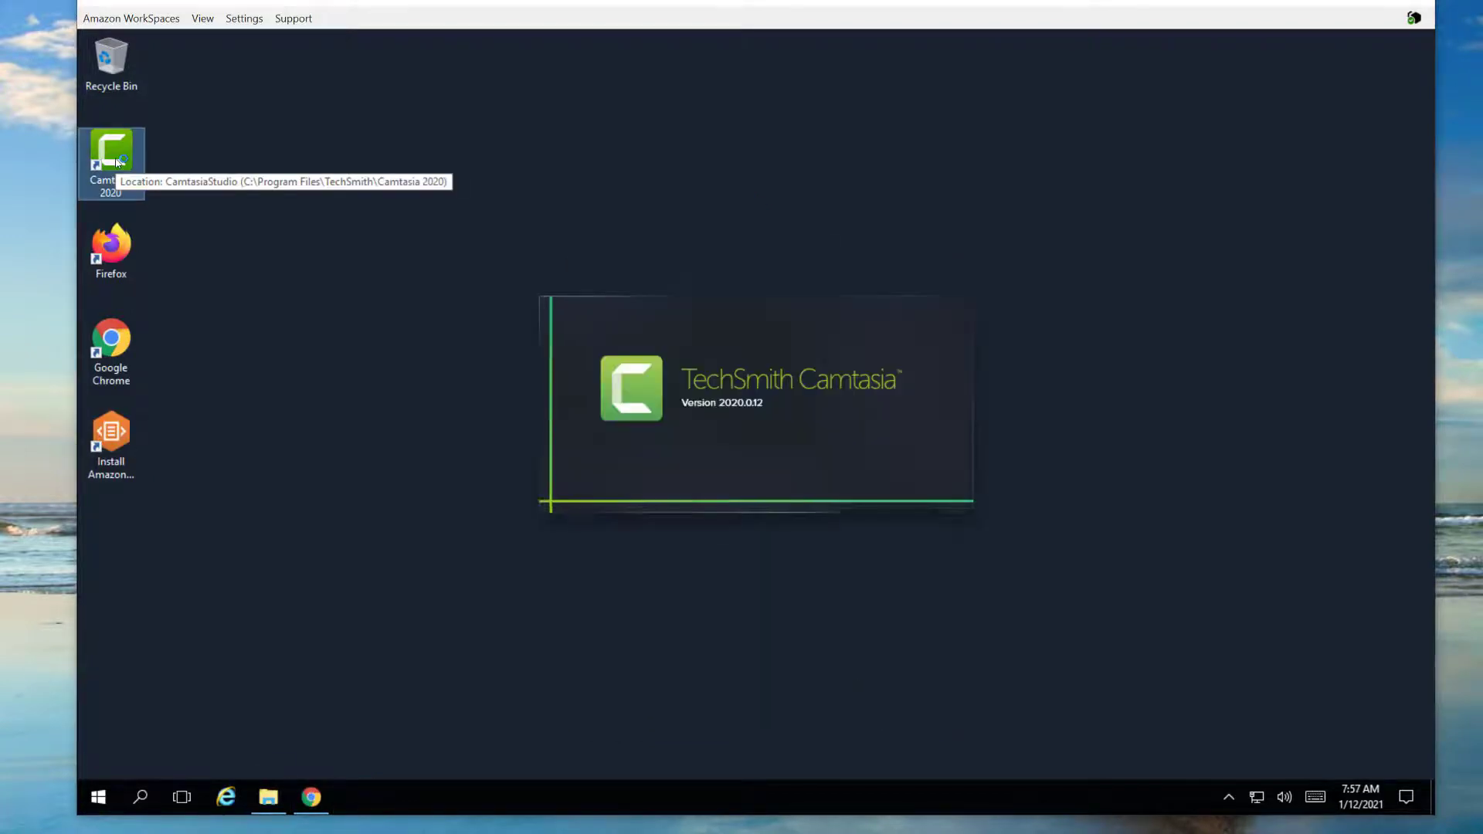